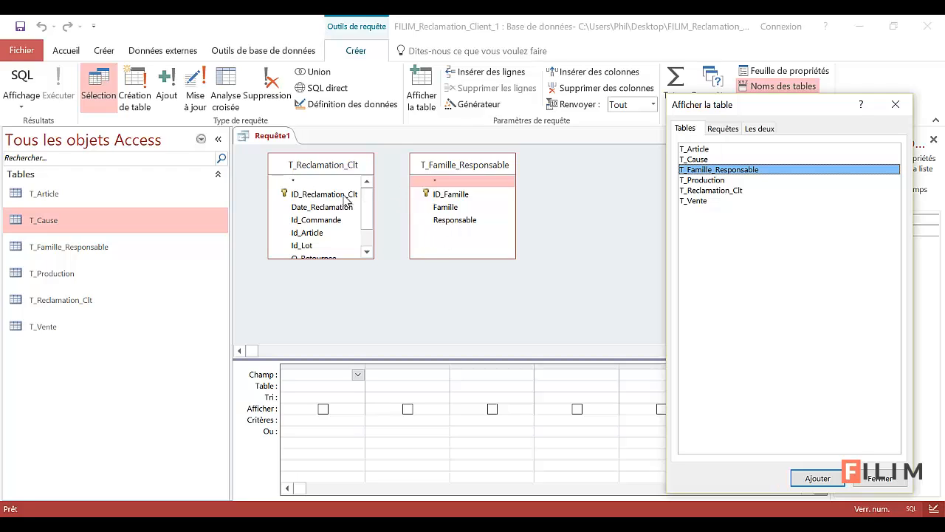
Step: Add T_Article to the query, spread the three tables out side by side and enlarge T_Reclamation_Clt to show all its fields
double_click(694, 150)
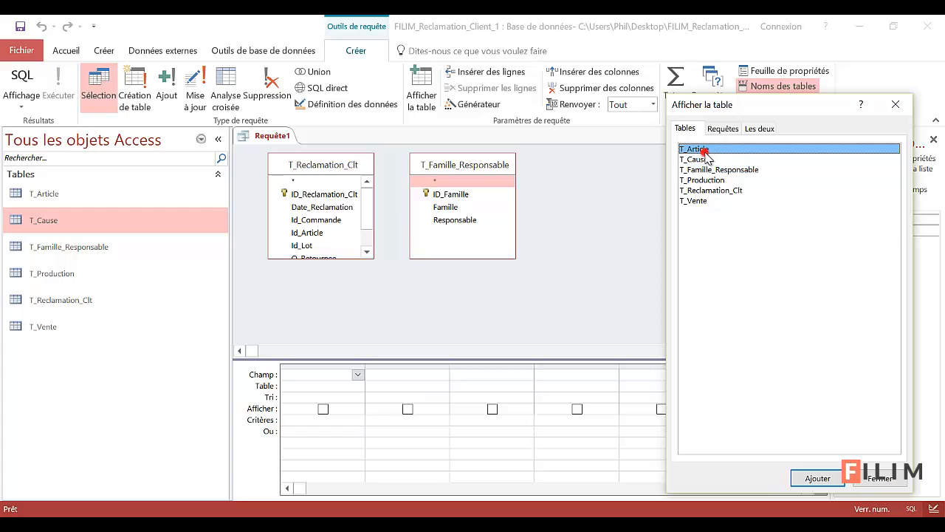
left_click(896, 104)
left_click_drag(470, 161, 708, 177)
left_click_drag(614, 162, 499, 168)
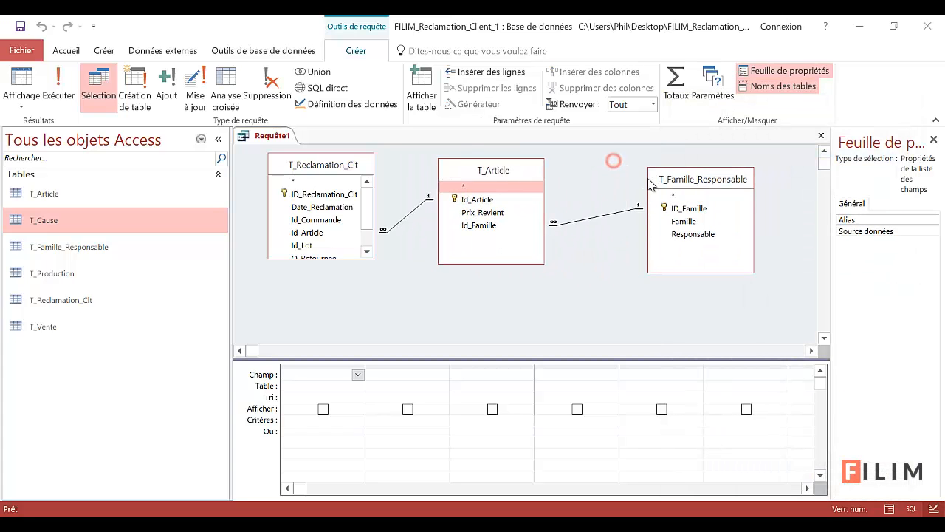
left_click_drag(666, 175, 597, 169)
left_click_drag(374, 259, 389, 322)
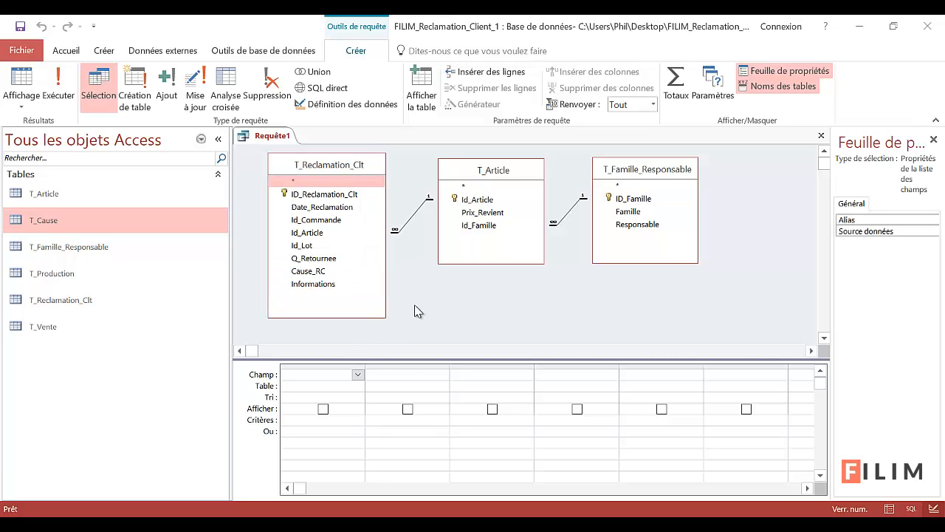
Step: Add the ID_Reclamation_Clt, Date_Reclamation, Id_Article and Q_Retournee fields from T_Reclamation_Clt to the query grid
double_click(346, 193)
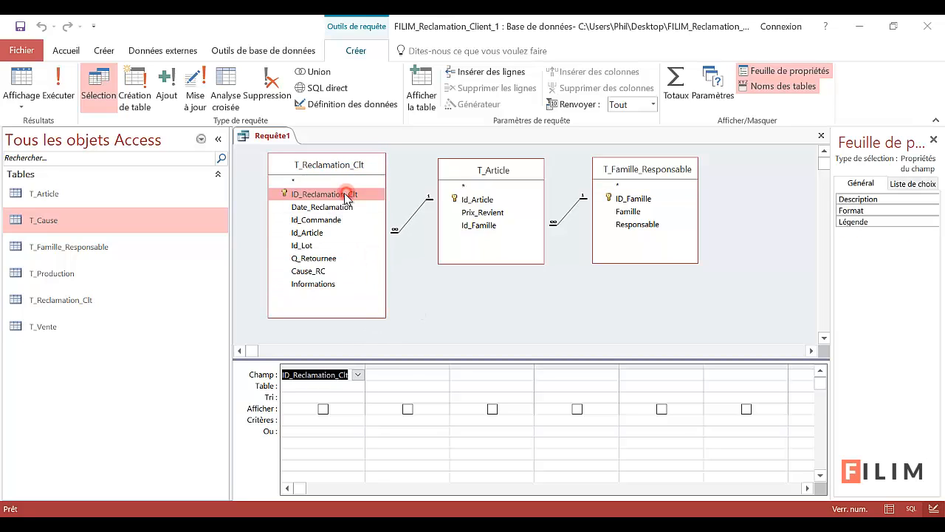
double_click(336, 209)
double_click(339, 233)
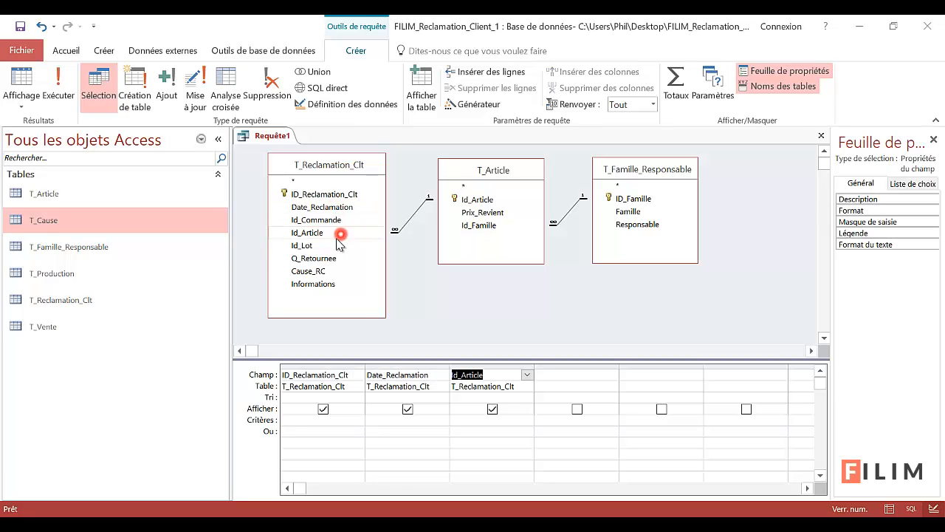
left_click(335, 246)
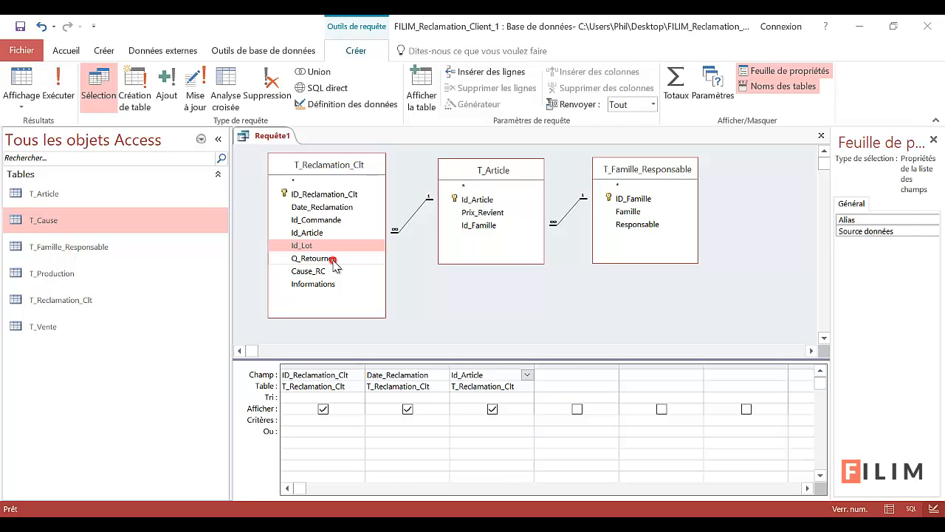
left_click(334, 261)
double_click(334, 261)
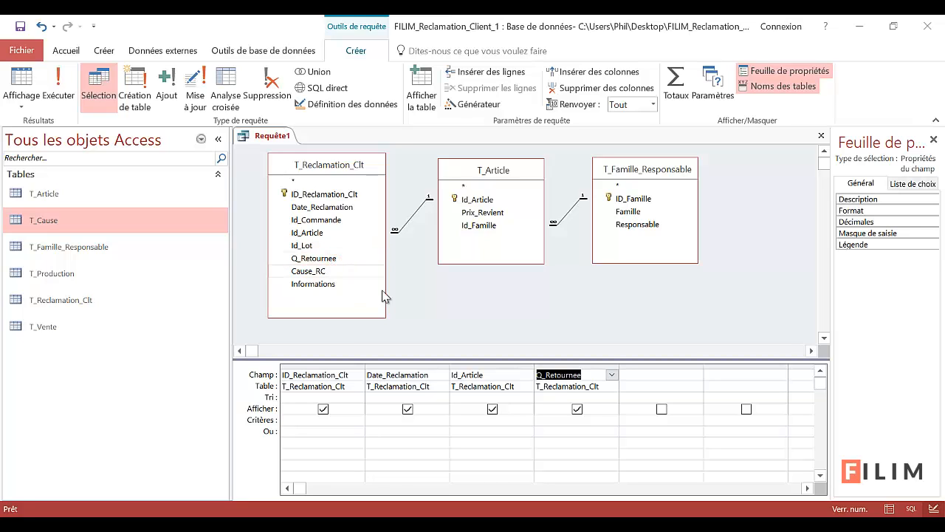
Step: Add Famille and Responsable from T_Famille_Responsable to the query grid and display the query's resulting records
double_click(655, 212)
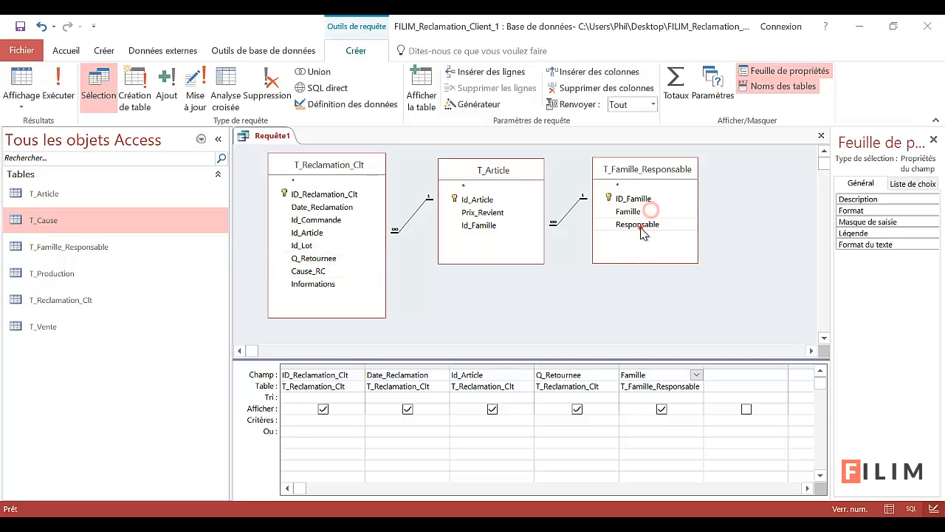
double_click(640, 229)
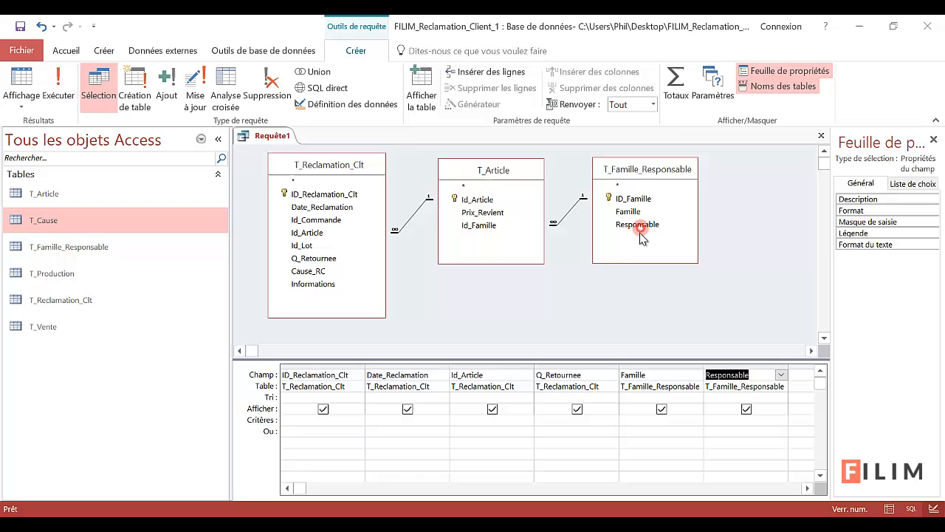
left_click(21, 80)
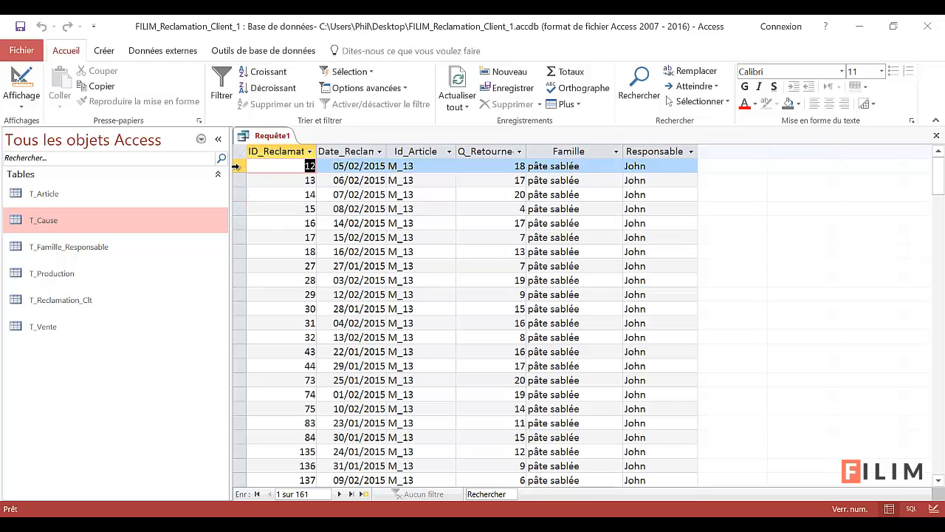
left_click_drag(235, 167, 249, 421)
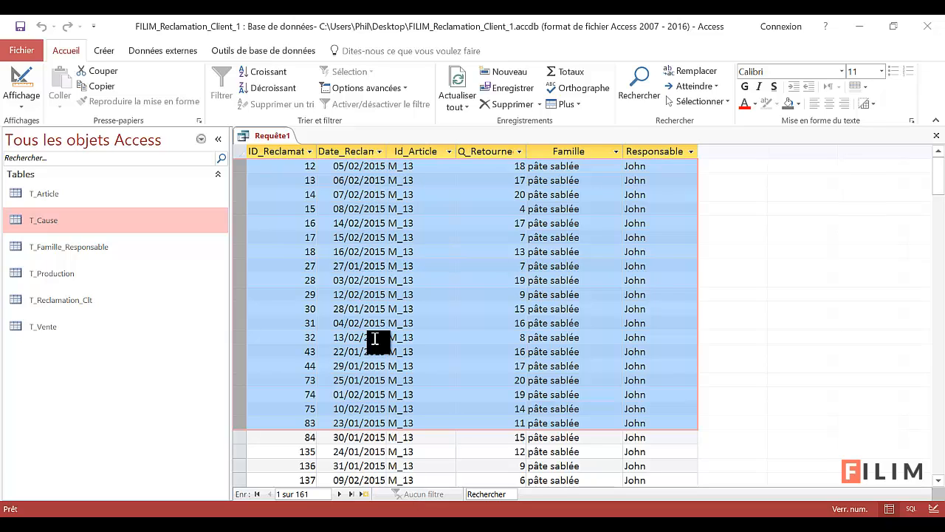
left_click(445, 221)
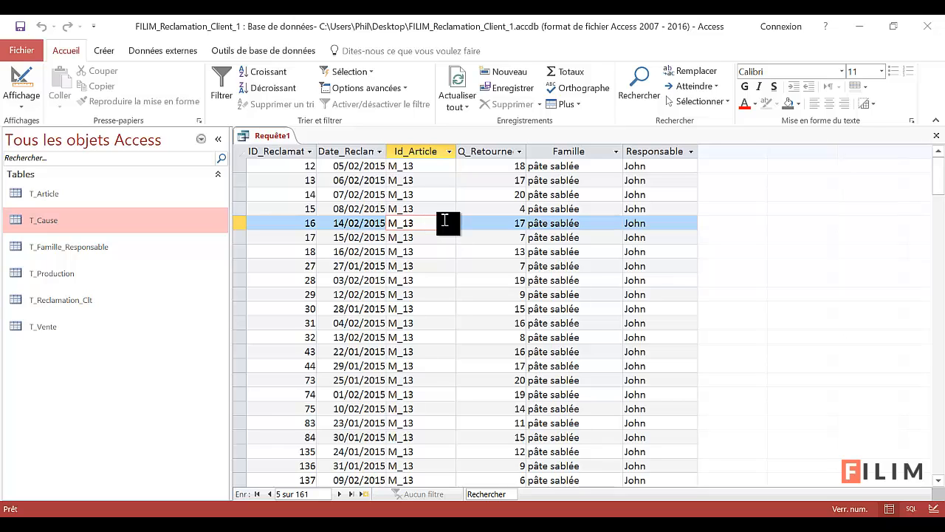
Step: Widen the Q_Retournee column in the query results until its full heading fits
left_click(489, 151)
left_click_drag(526, 151, 542, 152)
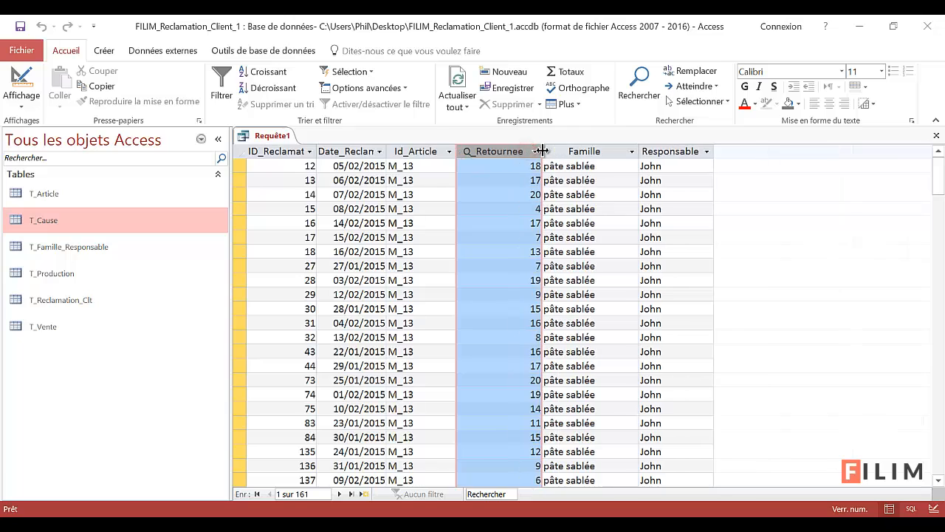
left_click(662, 148)
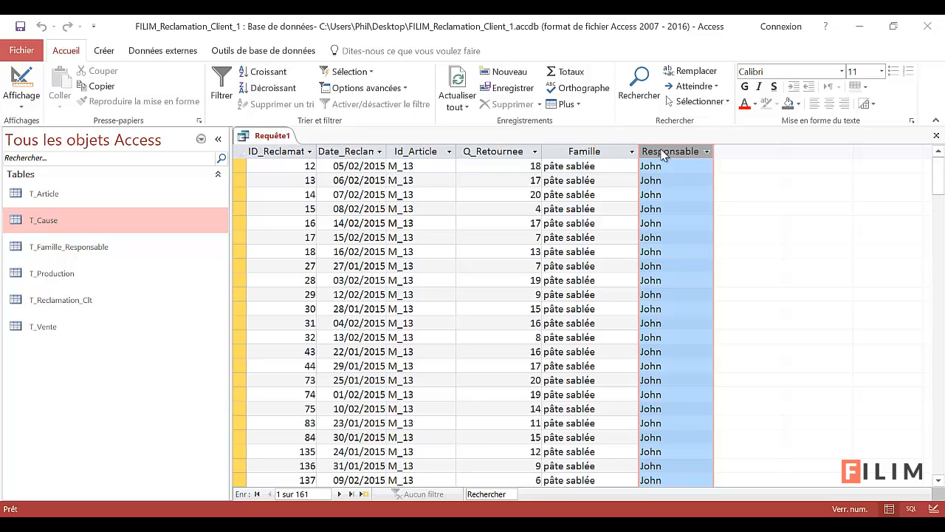
Step: Save the query as R_Info_RC_Resp and close it
key("ctrl+s")
type("R")
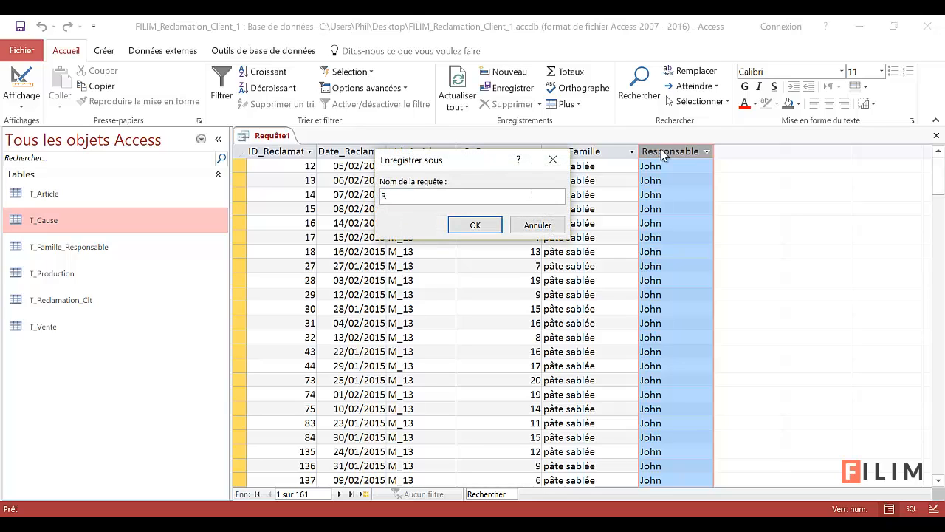
type("info_")
key("Return")
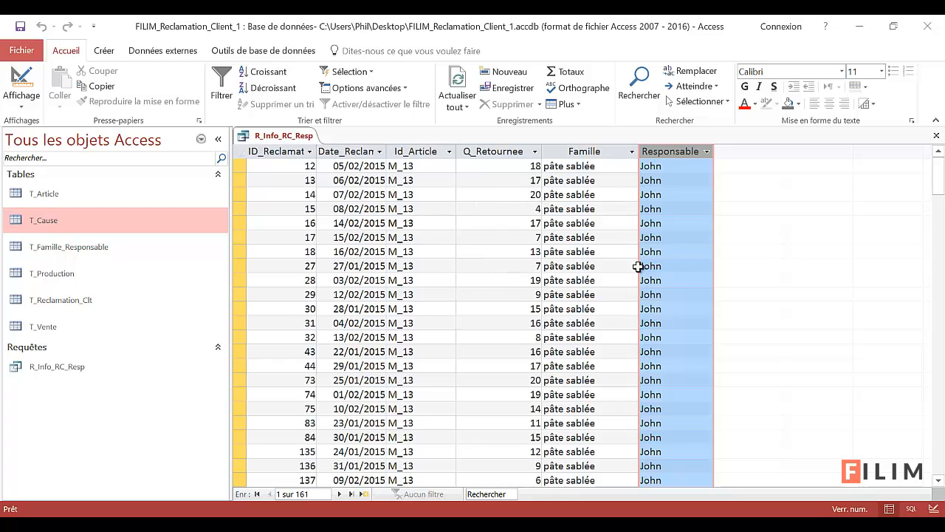
left_click(697, 183)
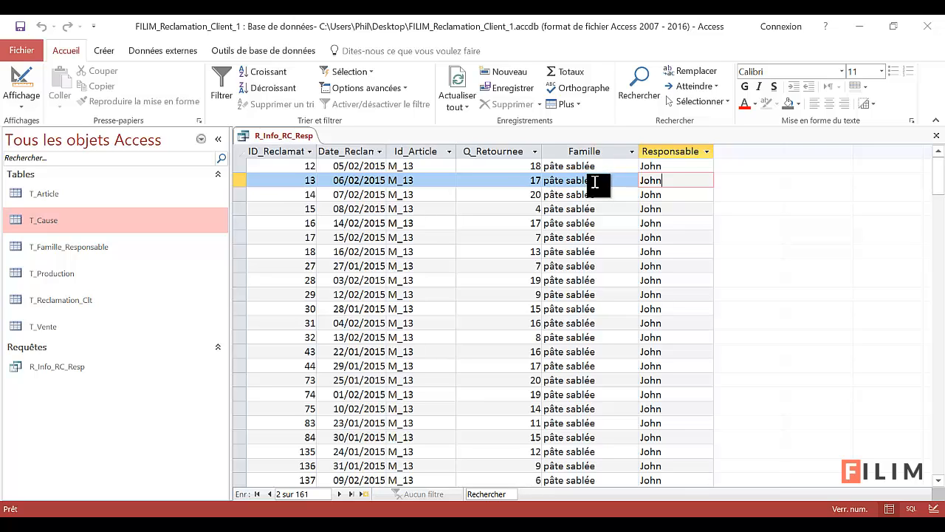
left_click(936, 135)
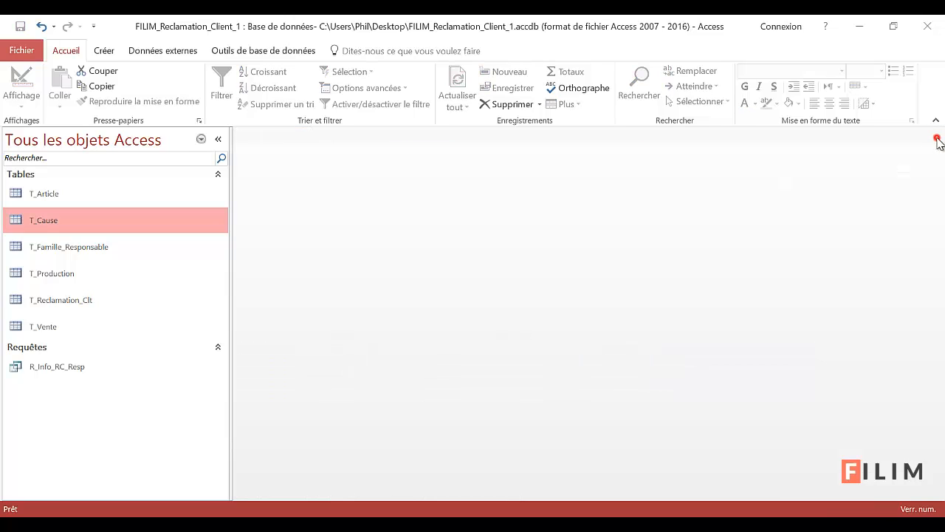
Step: In the T_Famille_Responsable table, replace the Responsable for pâte sablée with the new manager's first name
left_click(68, 250)
double_click(67, 249)
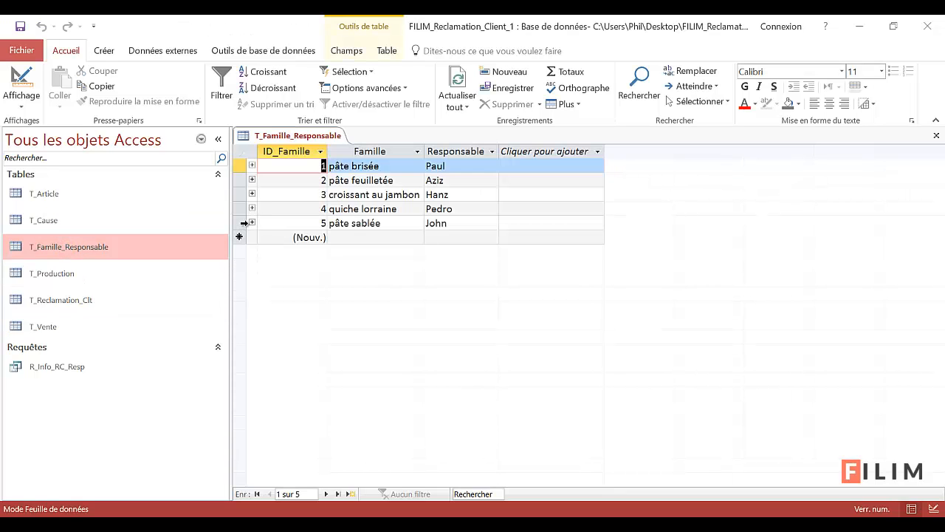
left_click(239, 223)
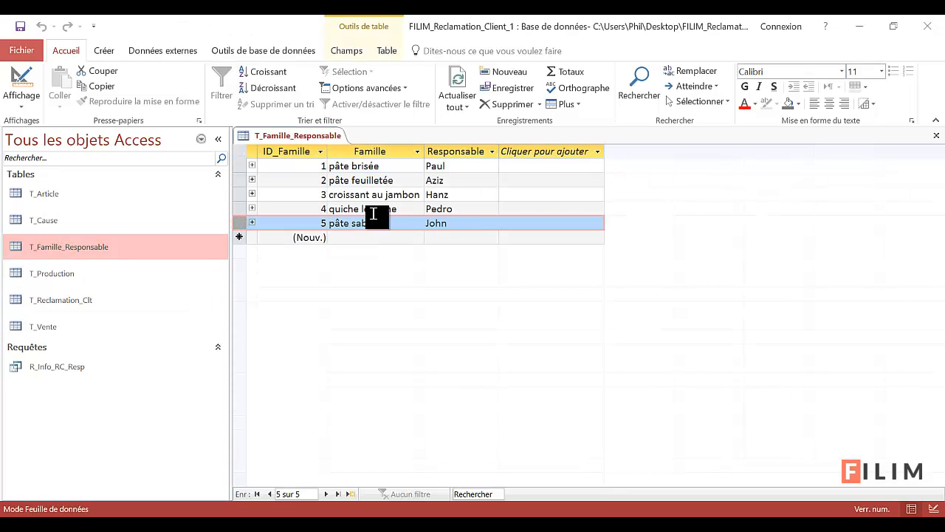
double_click(440, 223)
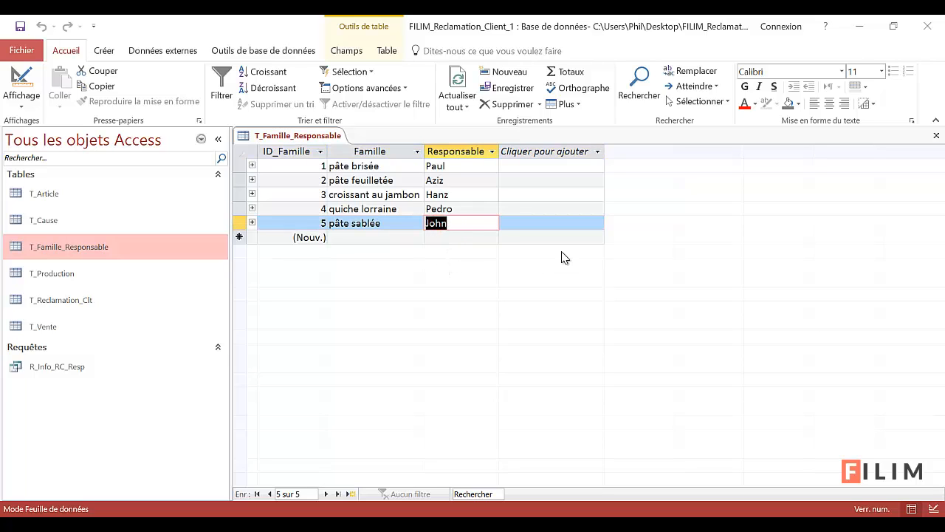
type("Céline")
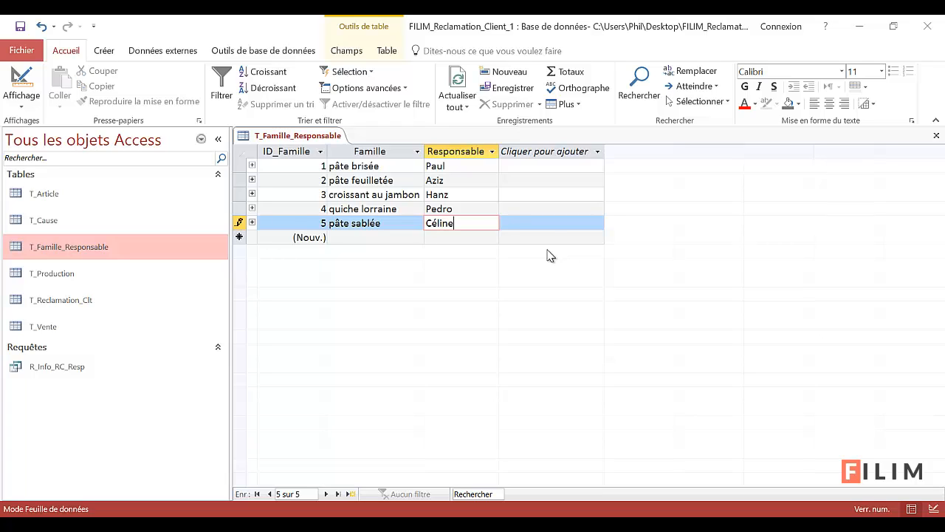
left_click(474, 197)
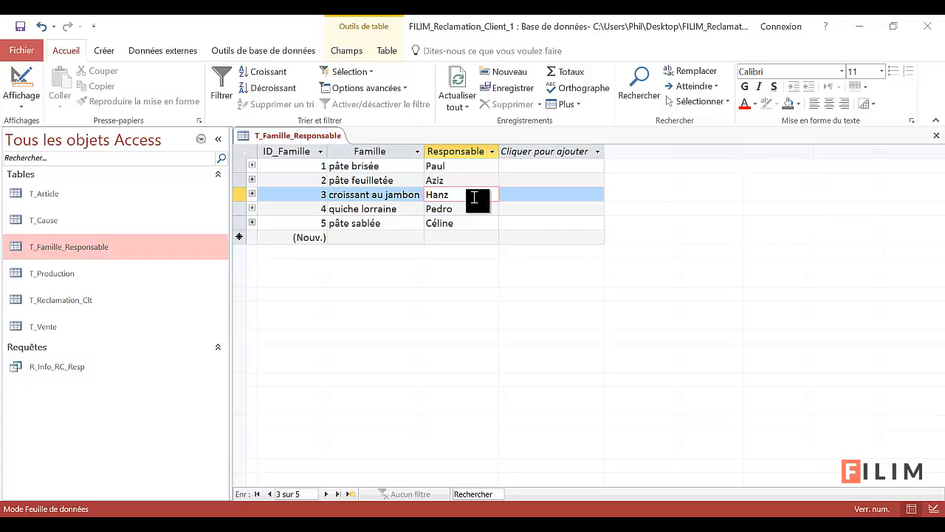
Step: Reopen the R_Info_RC_Resp query to check the Responsable shown for the pâte sablée claims, and close the query and T_Famille_Responsable
double_click(80, 367)
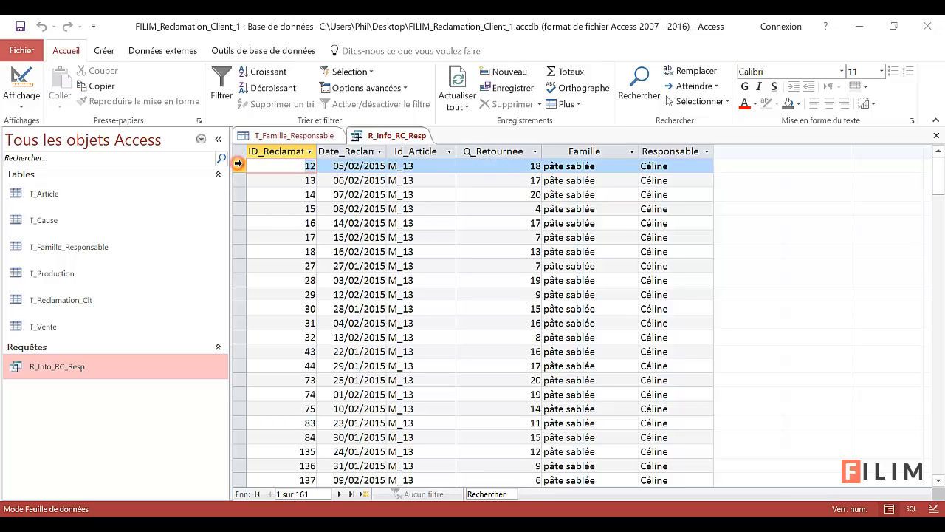
left_click_drag(238, 166, 244, 400)
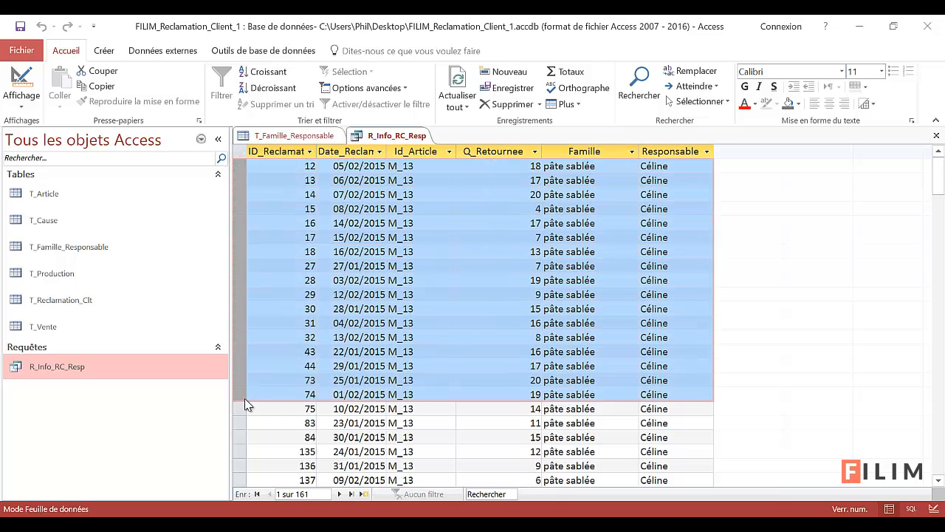
left_click(507, 236)
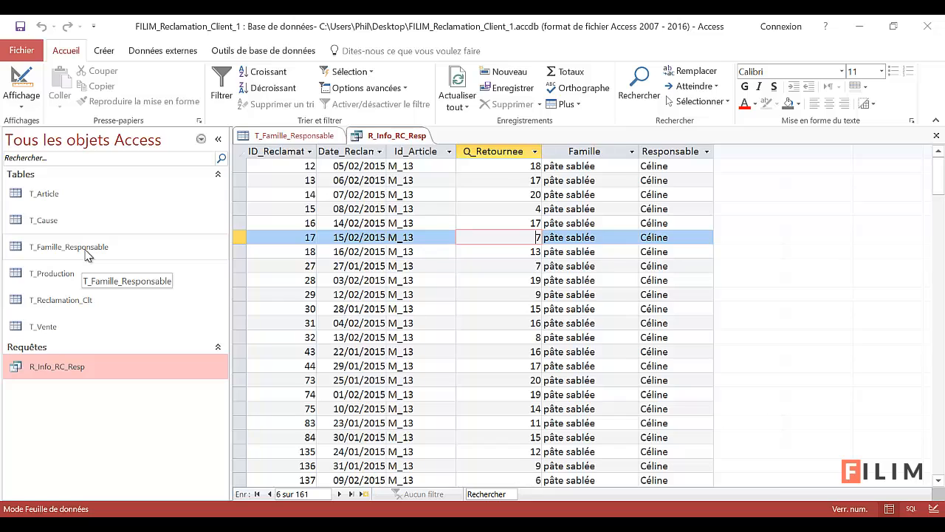
left_click(936, 135)
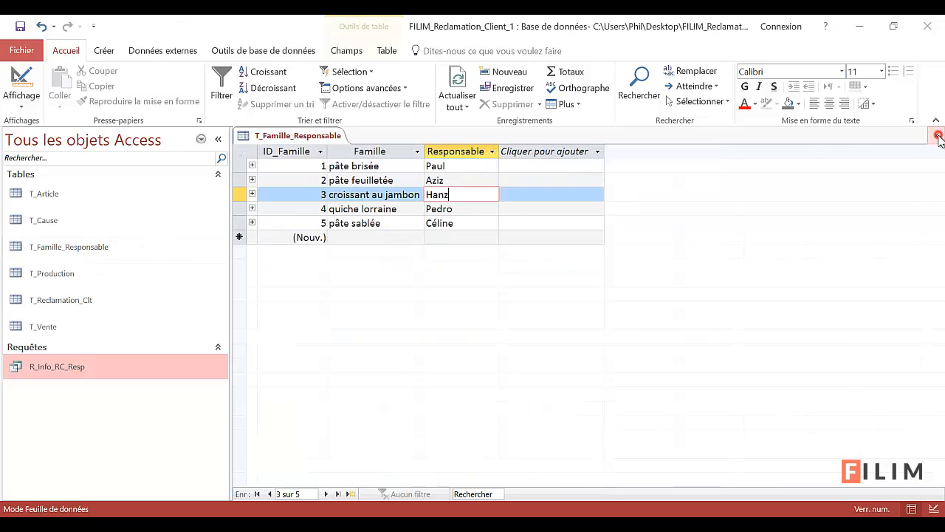
left_click(937, 135)
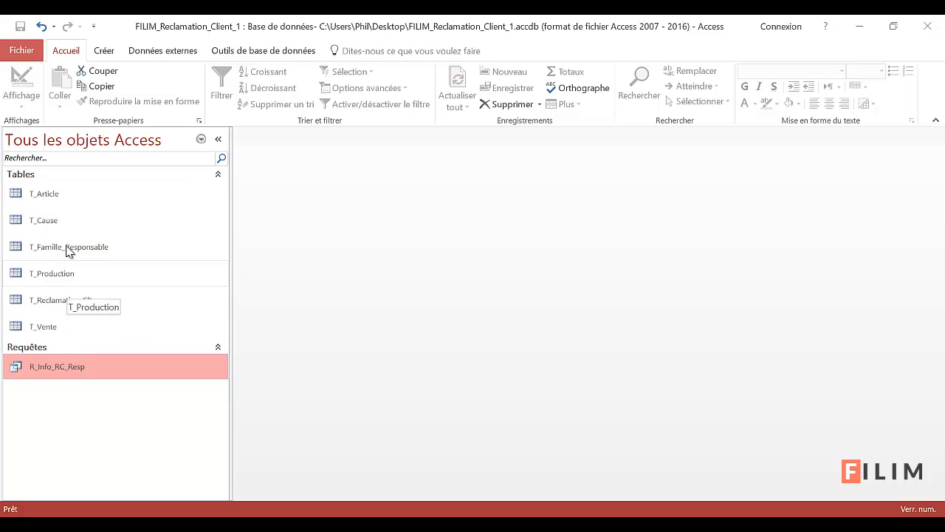
Step: Open the T_Cause table to review its list of complaint causes, and close it
double_click(59, 219)
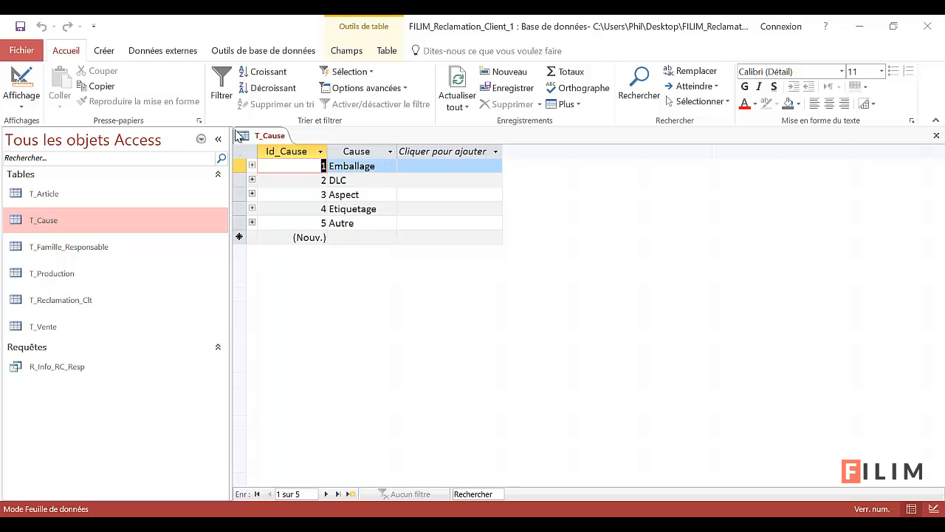
left_click(246, 153)
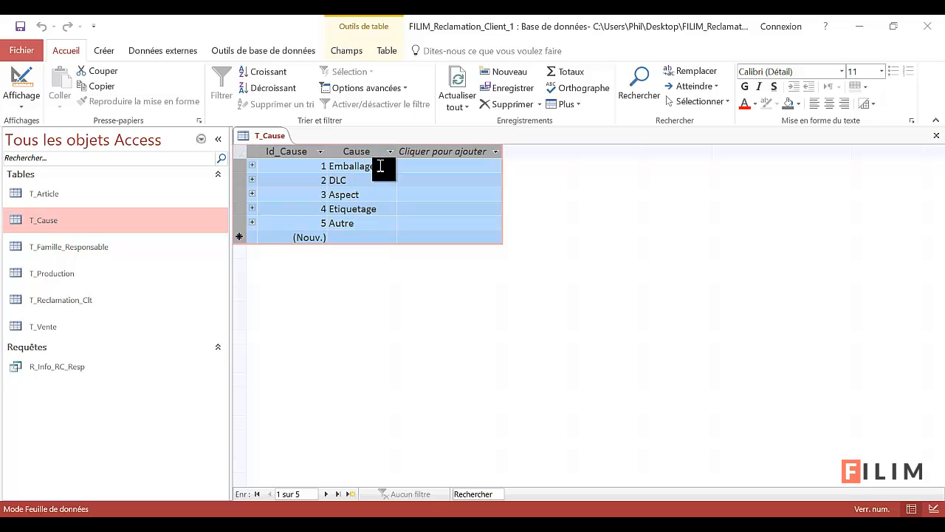
left_click(936, 136)
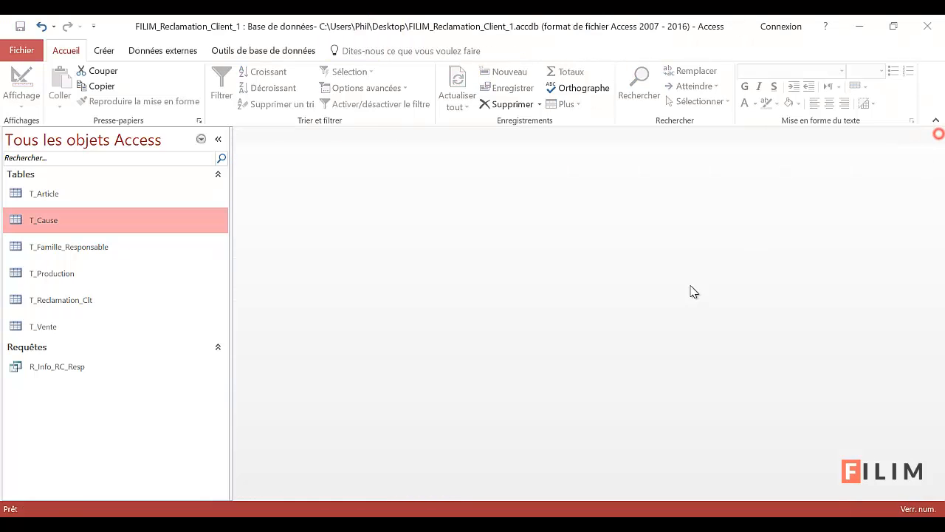
Step: Open the T_Production table to examine its lot, machine, article and quantity records, and close it
double_click(74, 279)
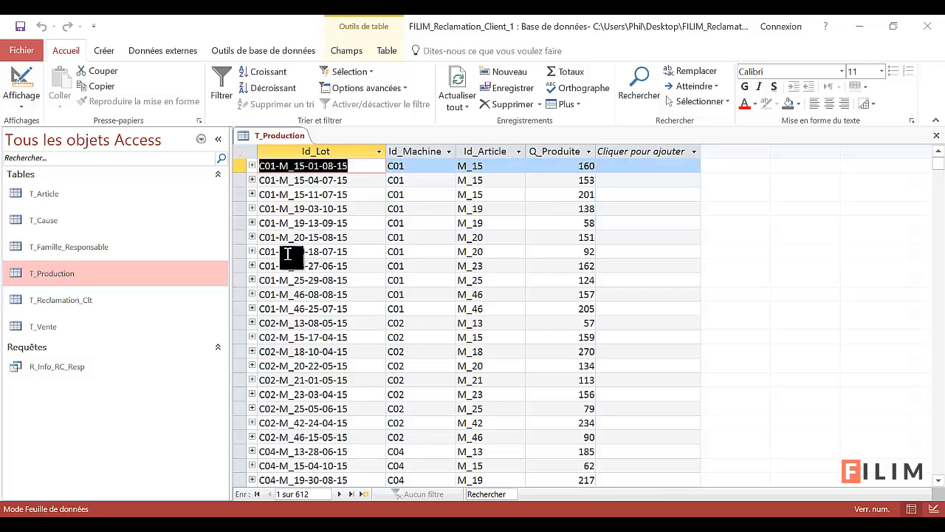
left_click(241, 180)
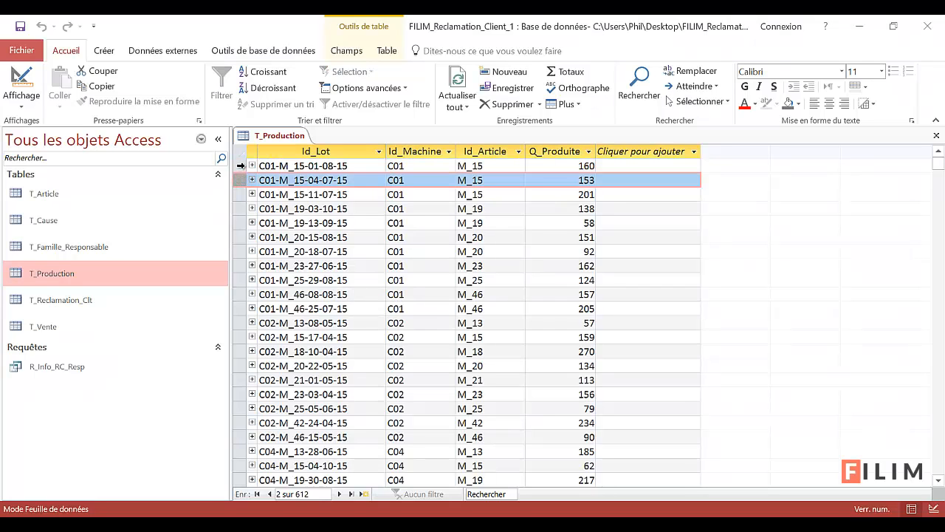
left_click(240, 166)
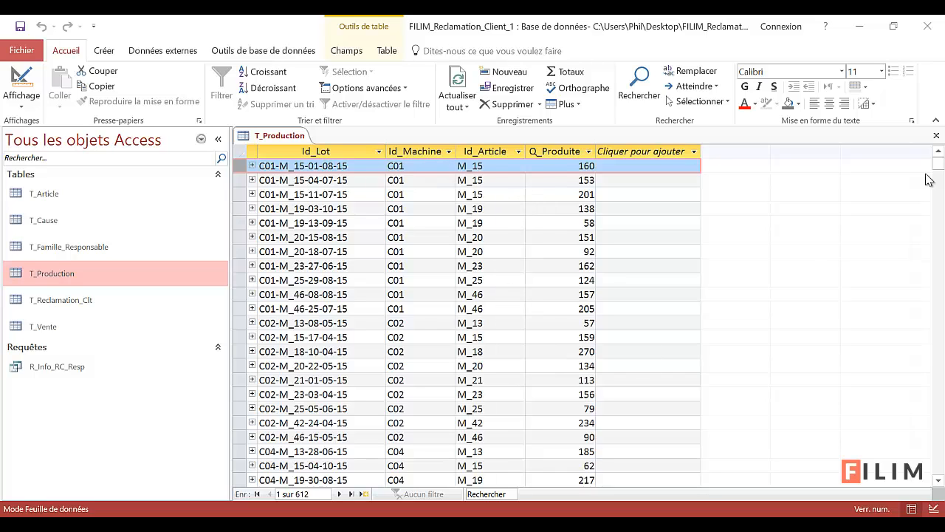
left_click(937, 135)
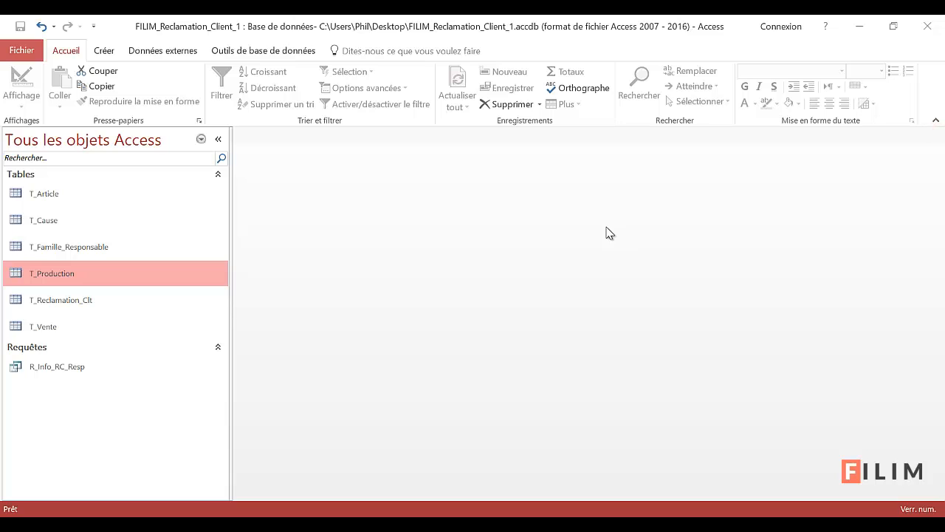
Step: Change the Responsable for pâte sablée in T_Famille_Responsable to a different manager's first name and close the table
left_click(106, 250)
double_click(106, 250)
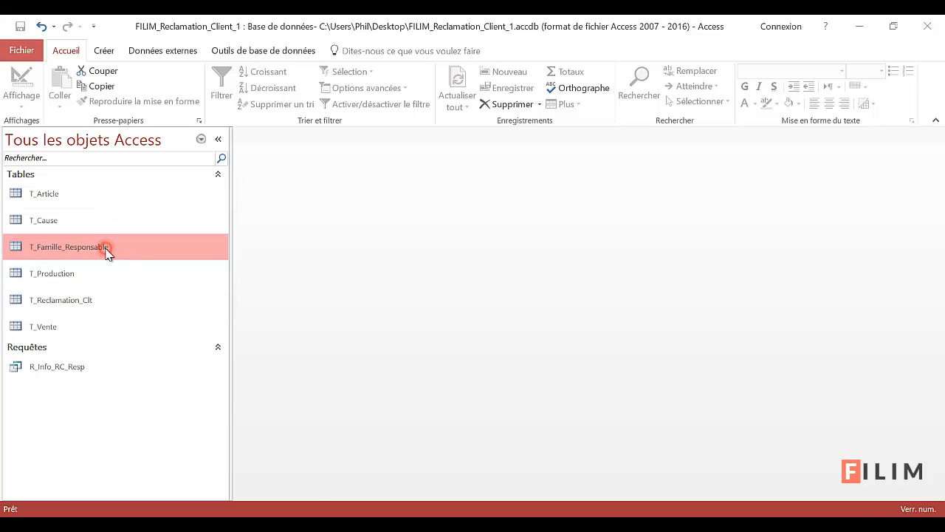
left_click(449, 223)
double_click(450, 223)
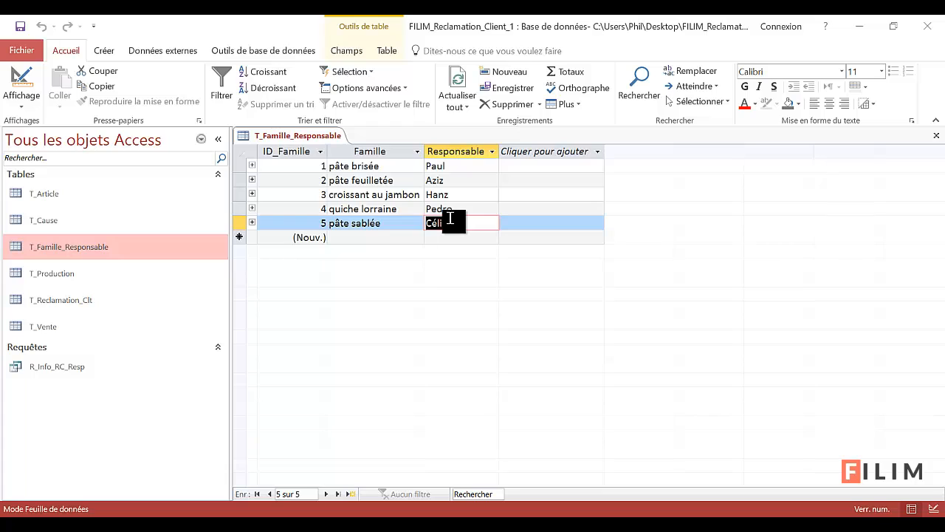
type("J")
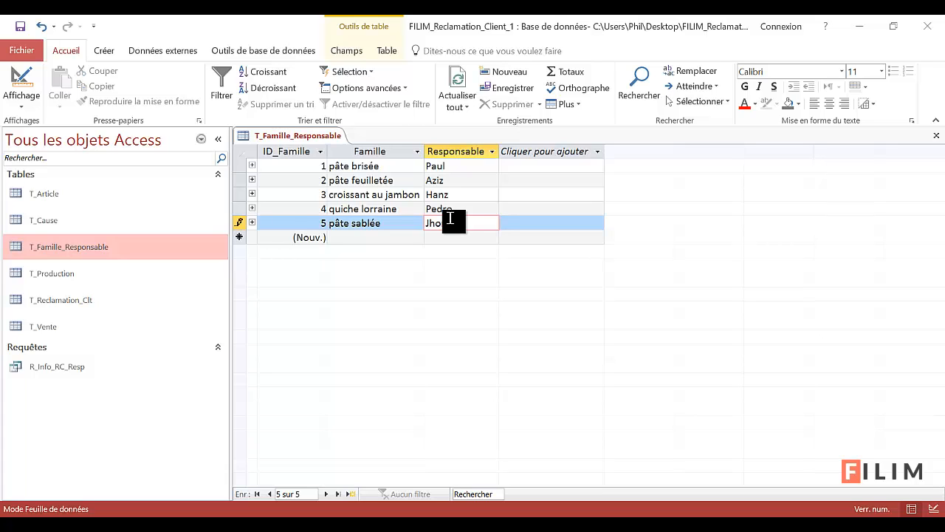
type("ohn")
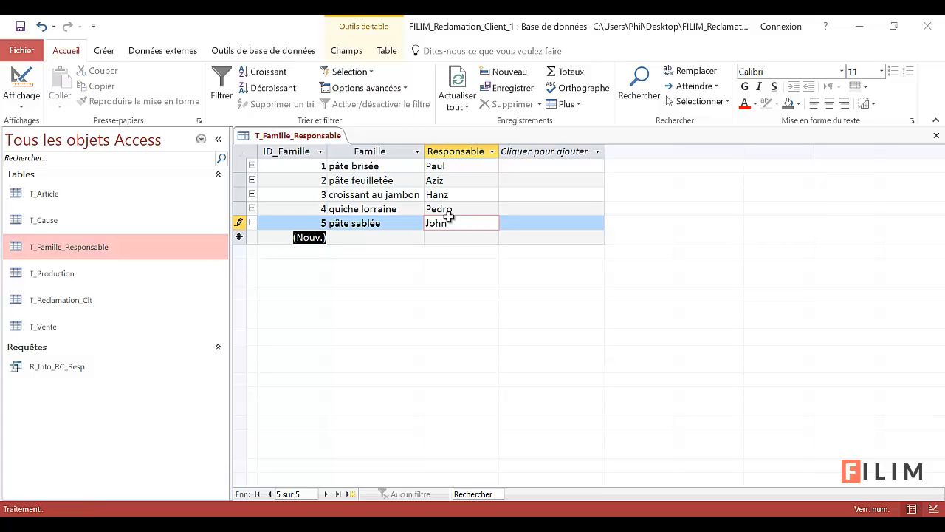
key("Return")
left_click(936, 135)
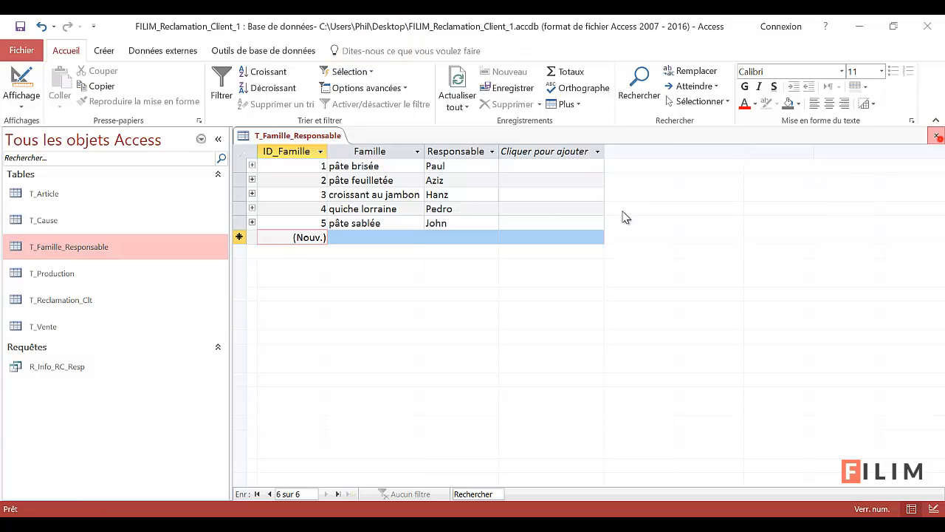
Step: Compare the Responsable values in the R_Info_RC_Resp query with the T_Famille_Responsable table, and close both
double_click(86, 367)
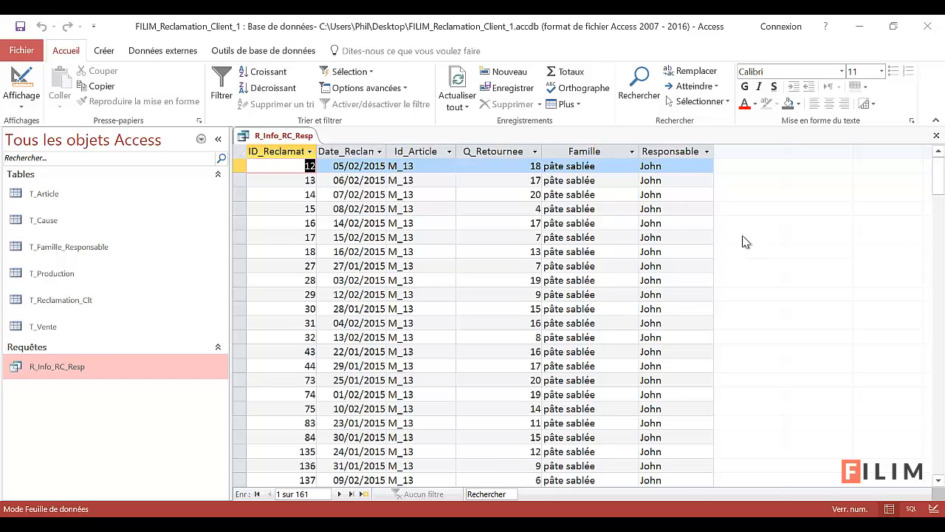
left_click(100, 248)
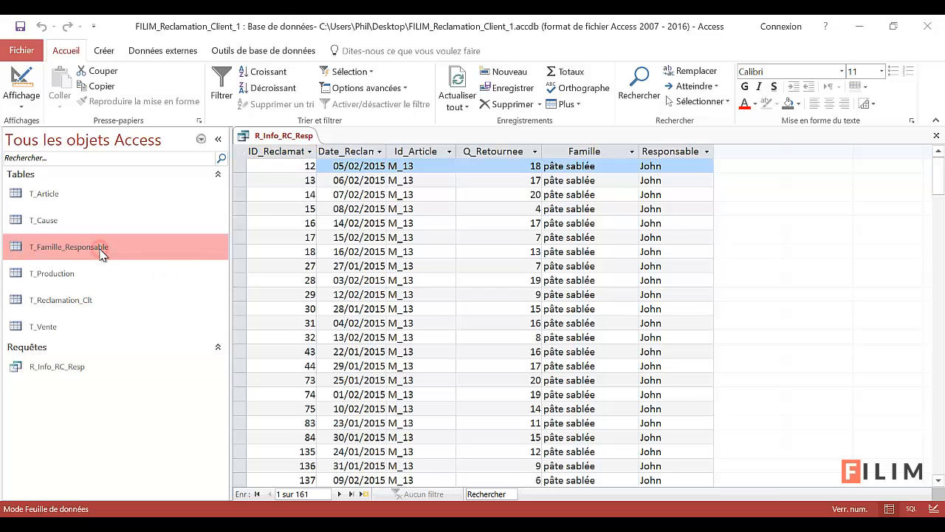
double_click(100, 248)
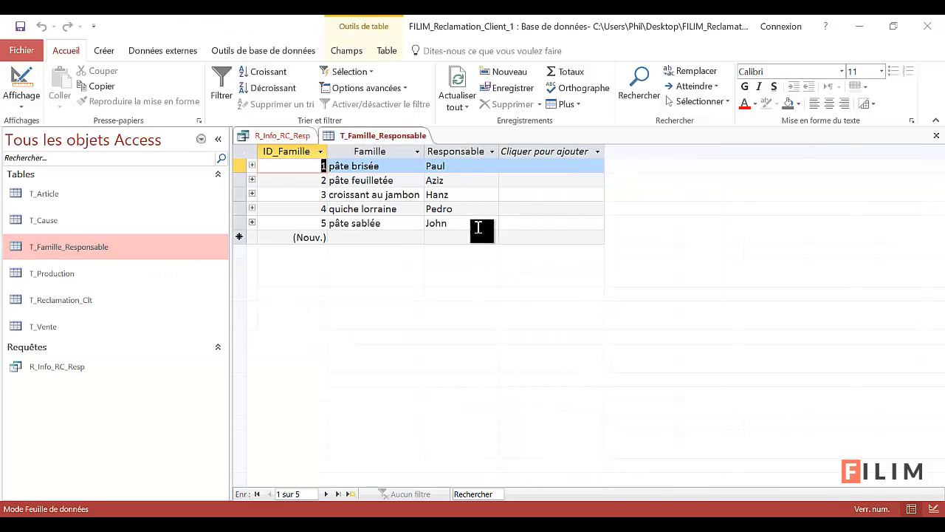
left_click(265, 138)
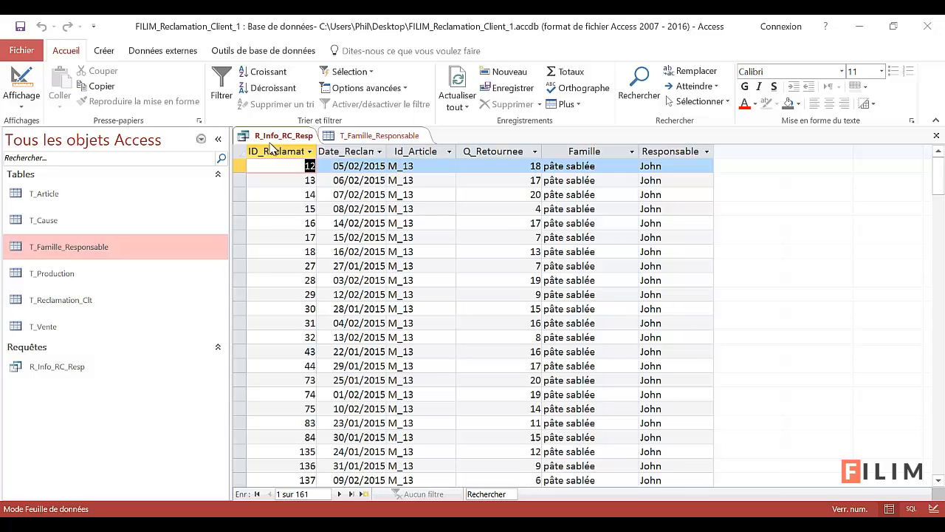
left_click(408, 137)
left_click(936, 136)
left_click(936, 136)
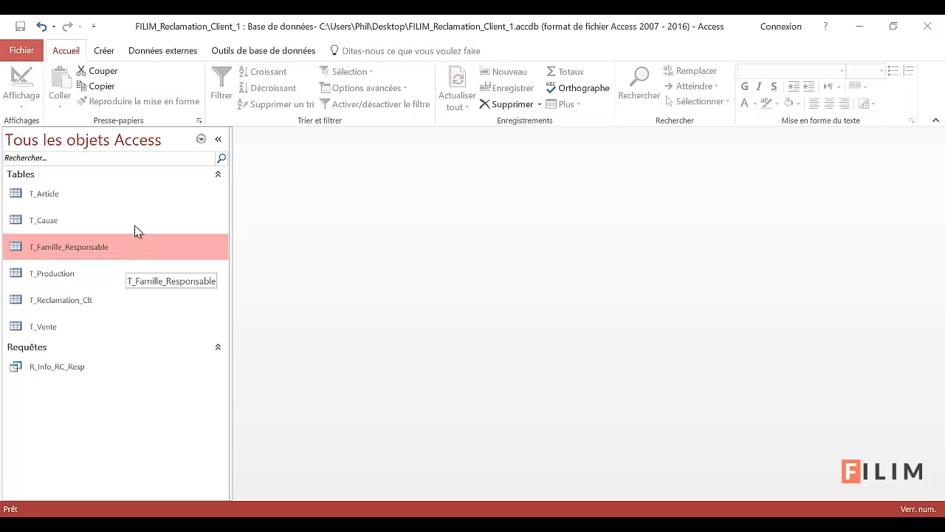
Step: Create a new query in design view containing the tables T_Reclamation_Clt, T_Famille_Responsable, T_Article and T_Cause
left_click(102, 52)
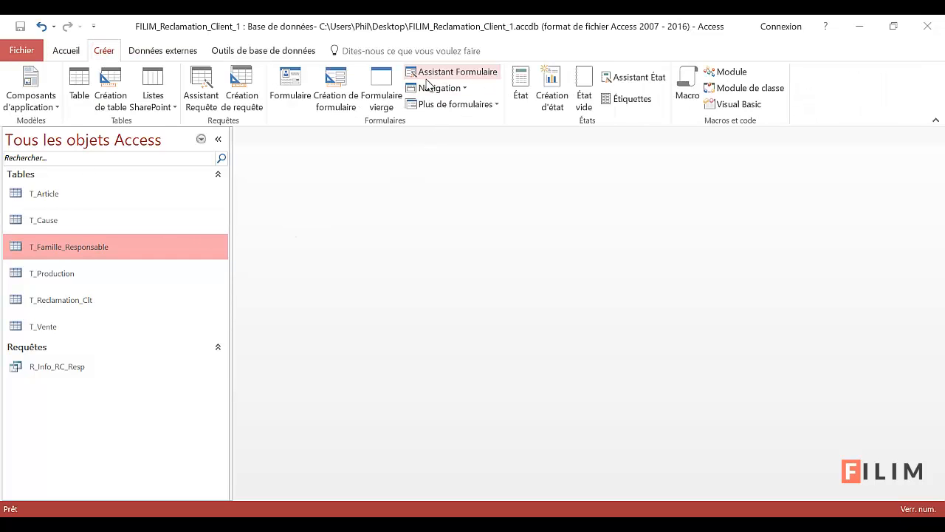
left_click(245, 95)
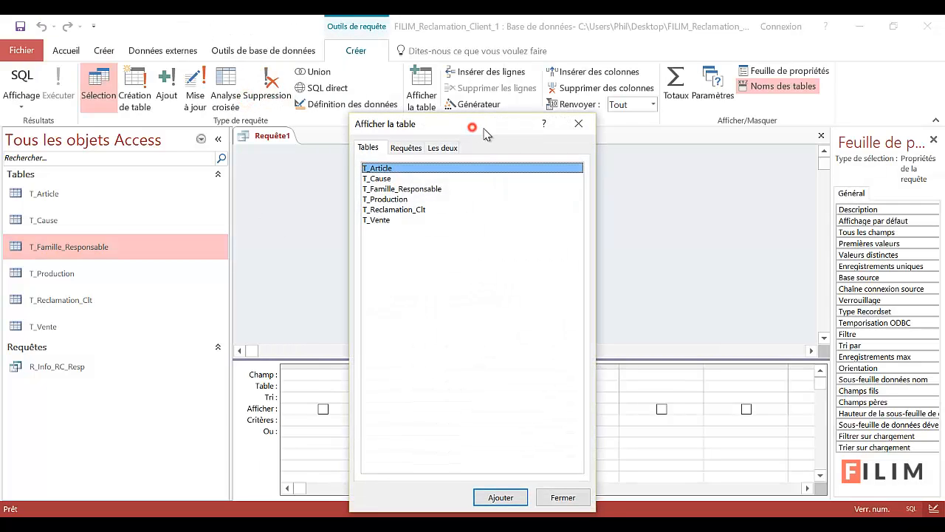
left_click_drag(480, 130, 679, 56)
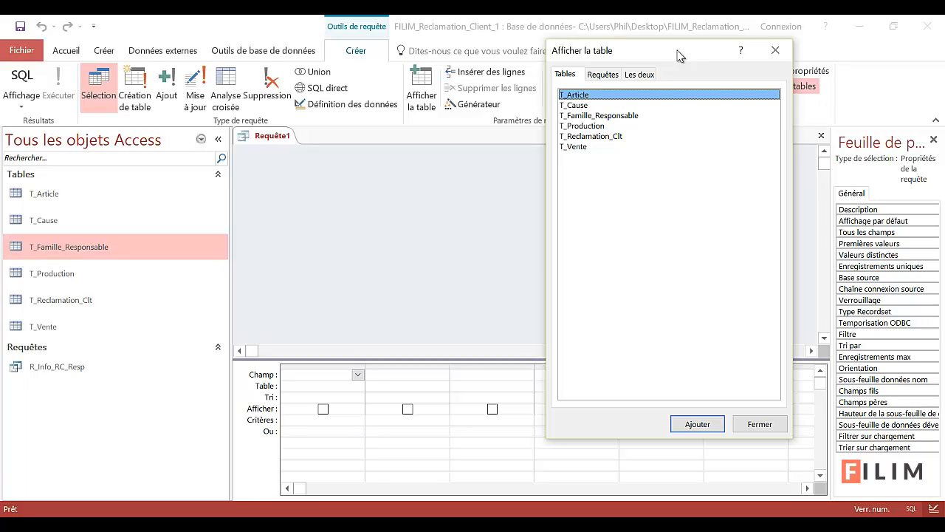
double_click(610, 138)
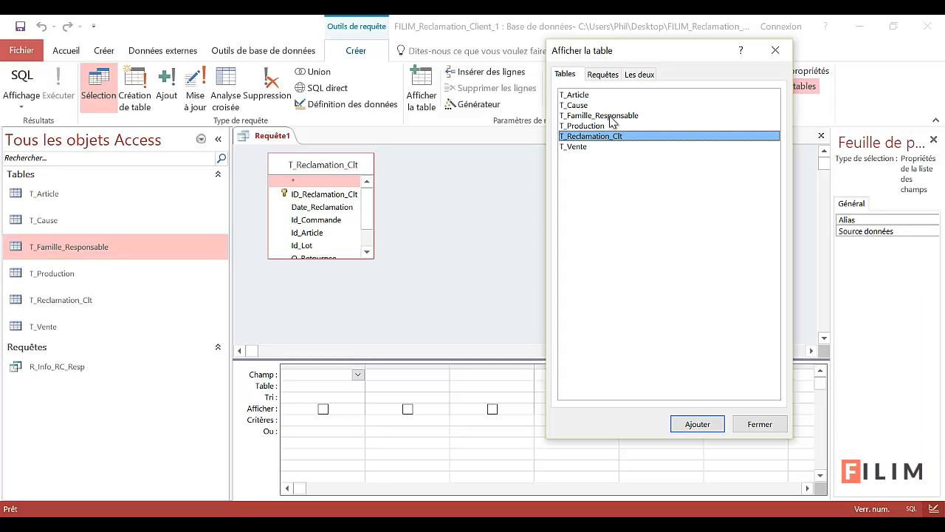
double_click(613, 122)
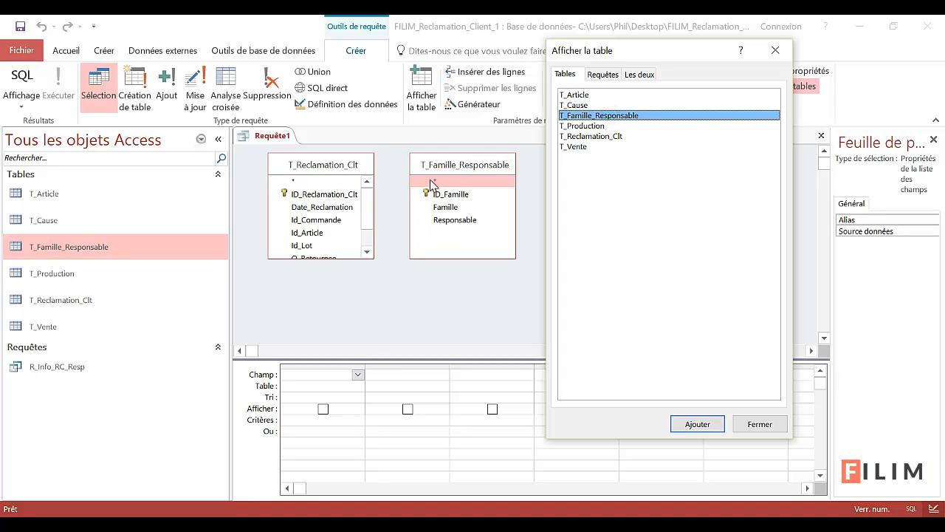
double_click(604, 97)
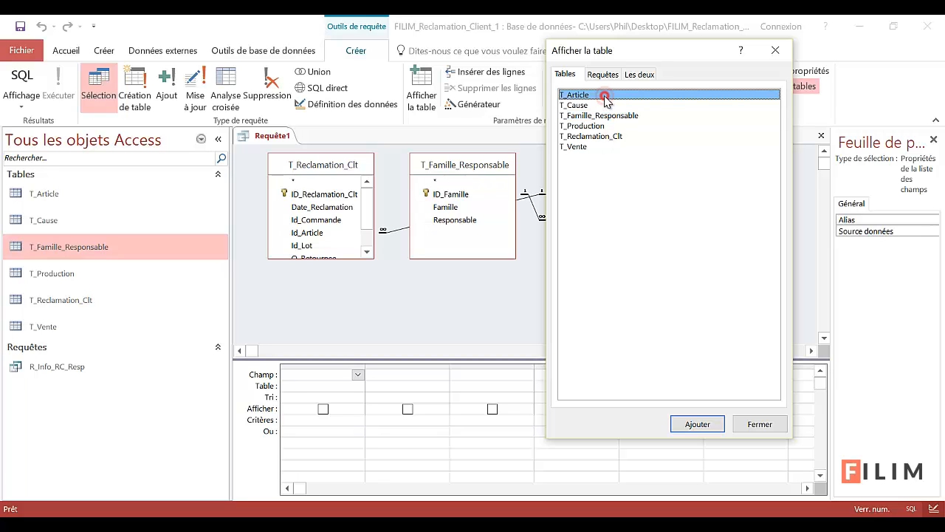
double_click(602, 106)
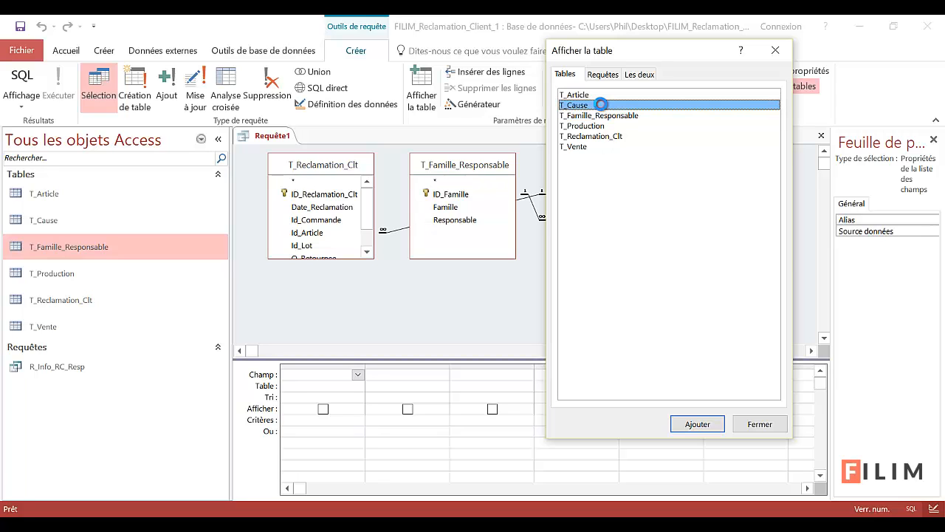
left_click_drag(654, 61, 730, 85)
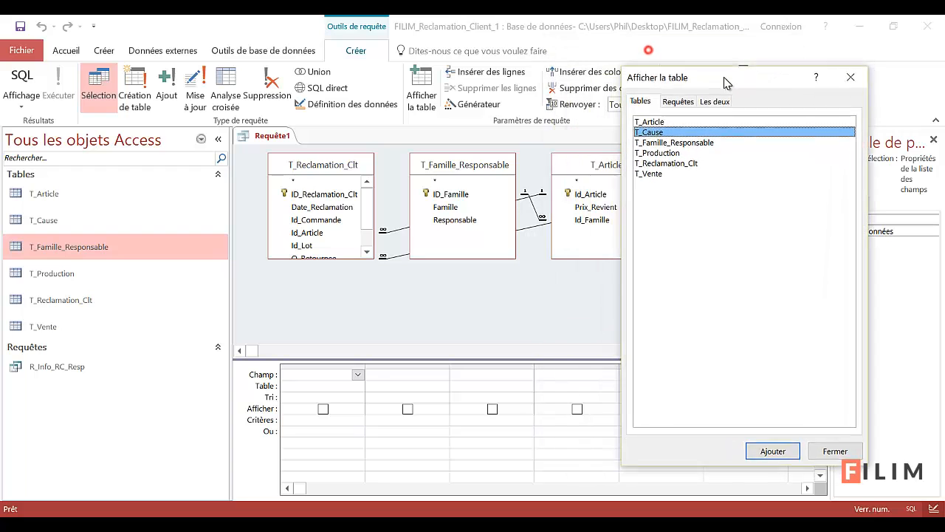
left_click(820, 449)
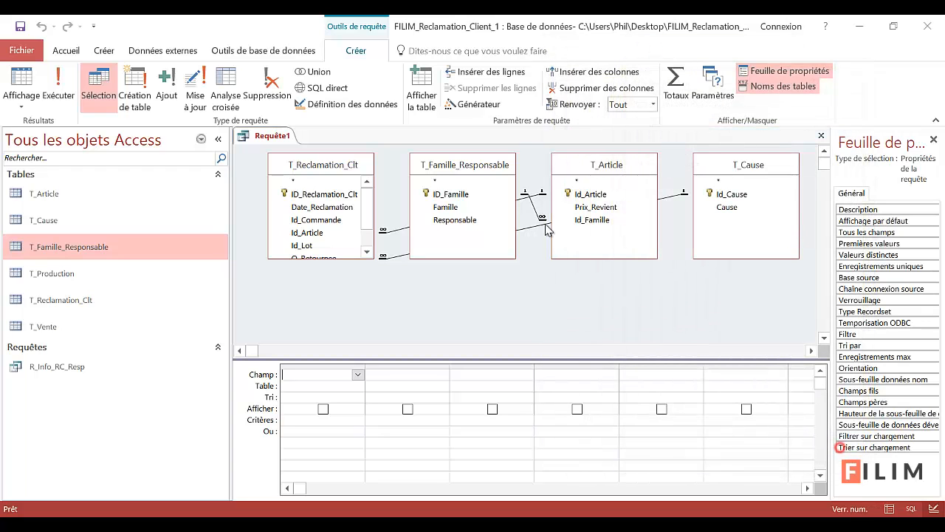
Step: Rearrange the query's tables so their relationship lines do not cross, and enlarge T_Reclamation_Clt to show all its fields
left_click(484, 161)
left_click_drag(485, 164, 698, 273)
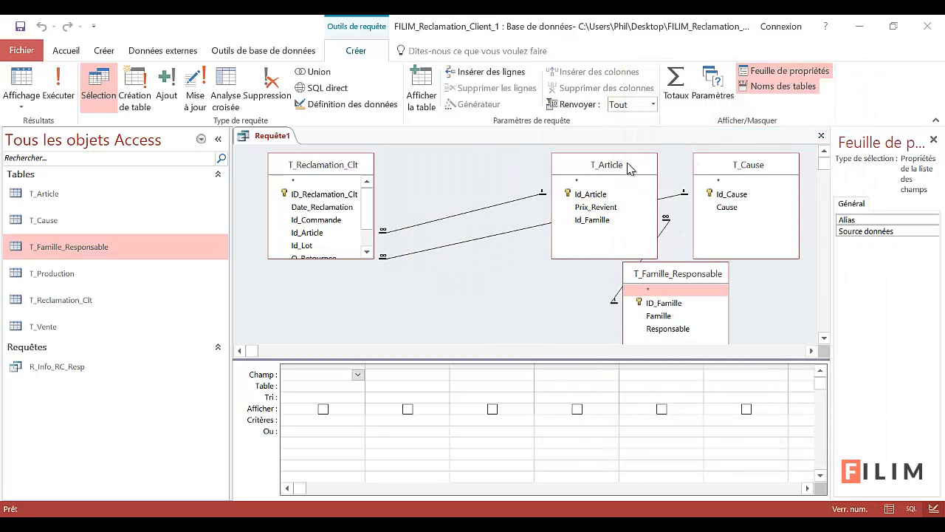
left_click_drag(605, 164, 510, 162)
left_click_drag(659, 265, 627, 153)
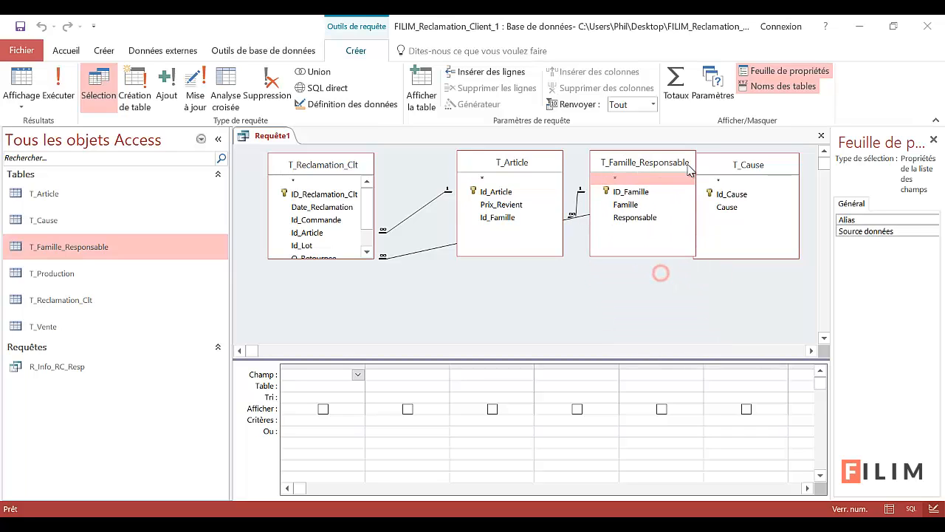
left_click_drag(719, 168, 481, 231)
left_click_drag(491, 273, 483, 251)
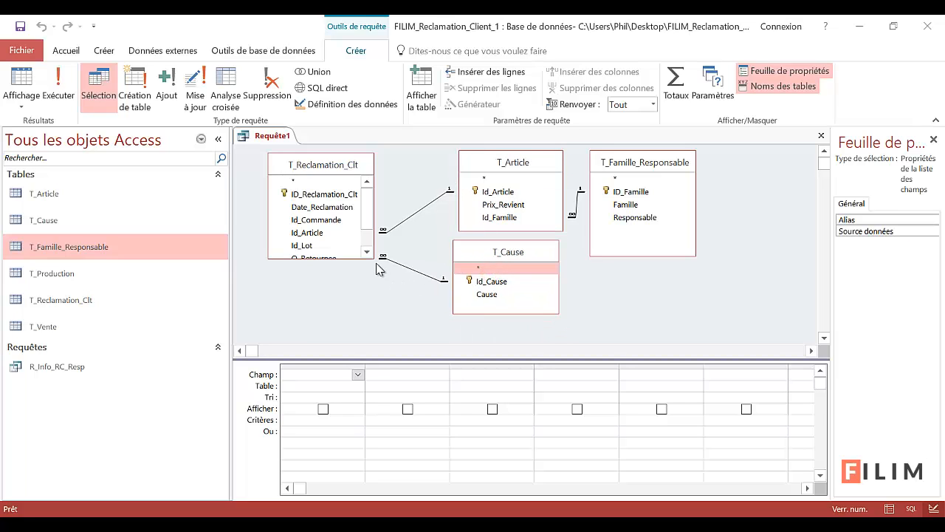
left_click_drag(373, 258, 389, 313)
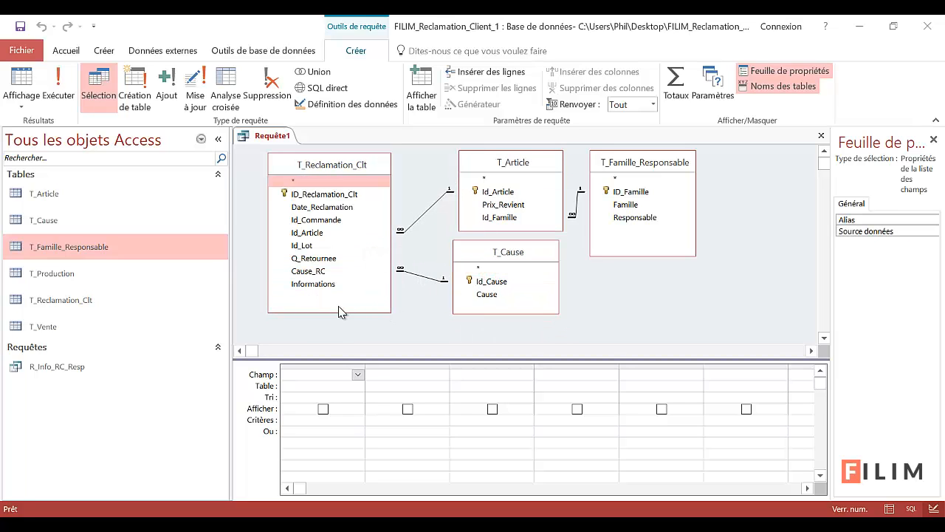
Step: Add all T_Reclamation_Clt fields to the query grid individually, from ID_Reclamation_Clt through Informations
double_click(344, 195)
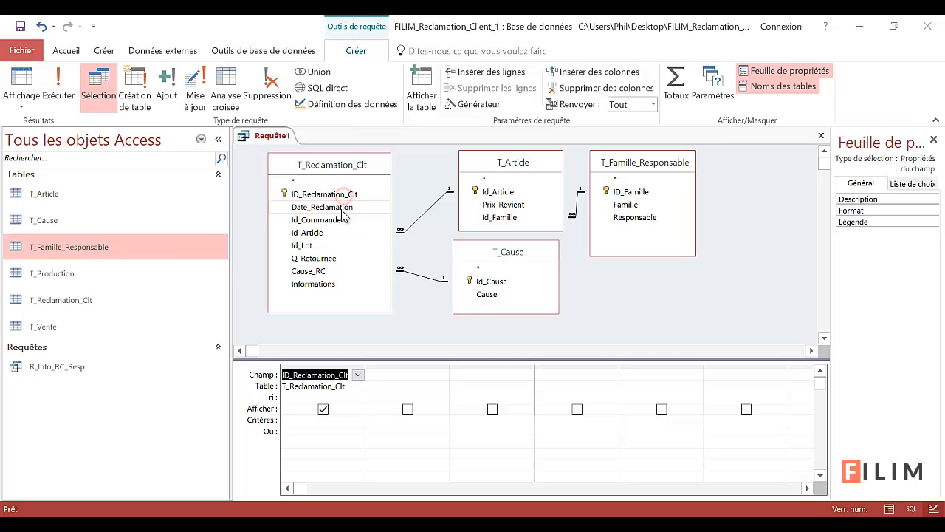
double_click(339, 208)
double_click(334, 219)
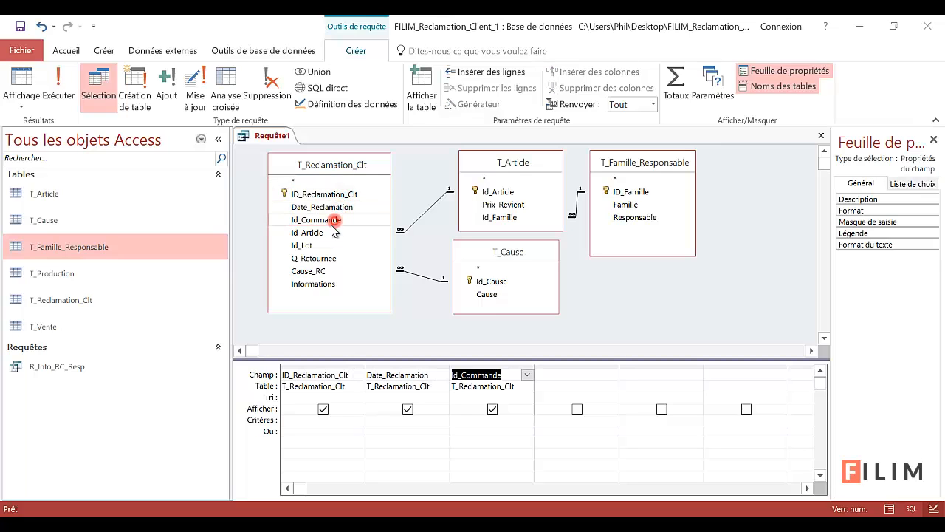
left_click(324, 233)
double_click(325, 233)
double_click(324, 246)
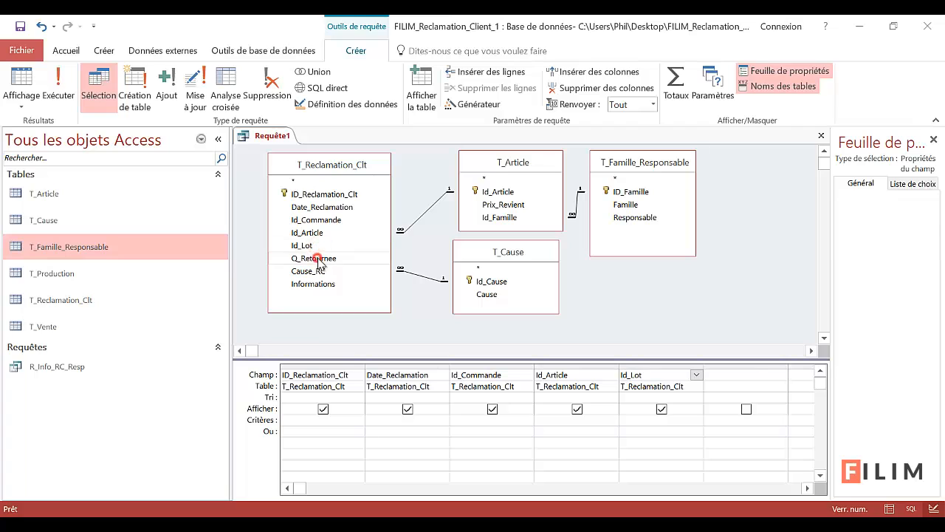
double_click(315, 259)
double_click(318, 271)
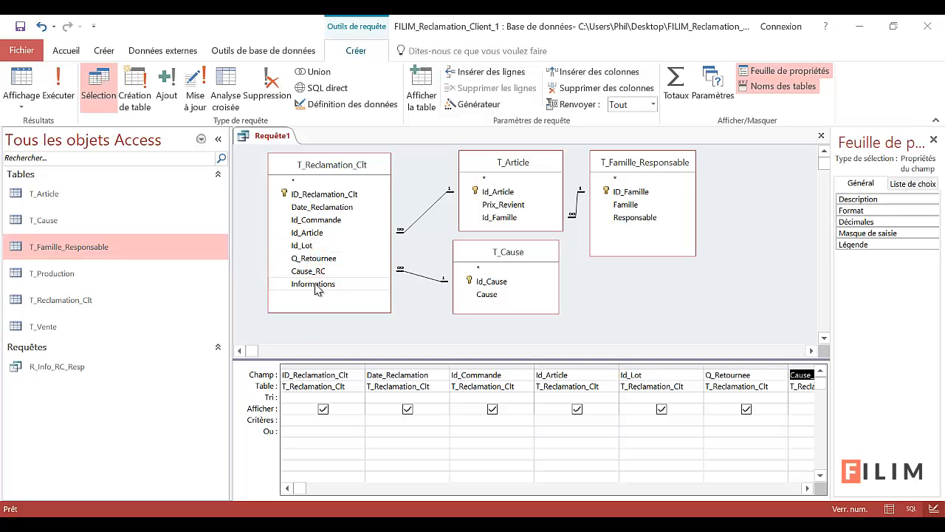
double_click(315, 287)
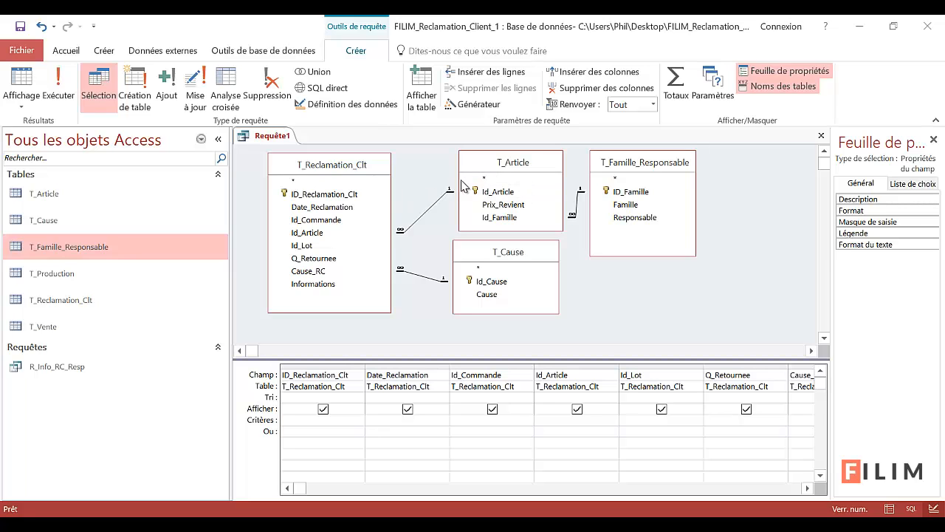
Step: Add Prix_Revient from T_Article and ID_Famille from T_Famille_Responsable to the query grid after Informations
left_click_drag(486, 163, 482, 164)
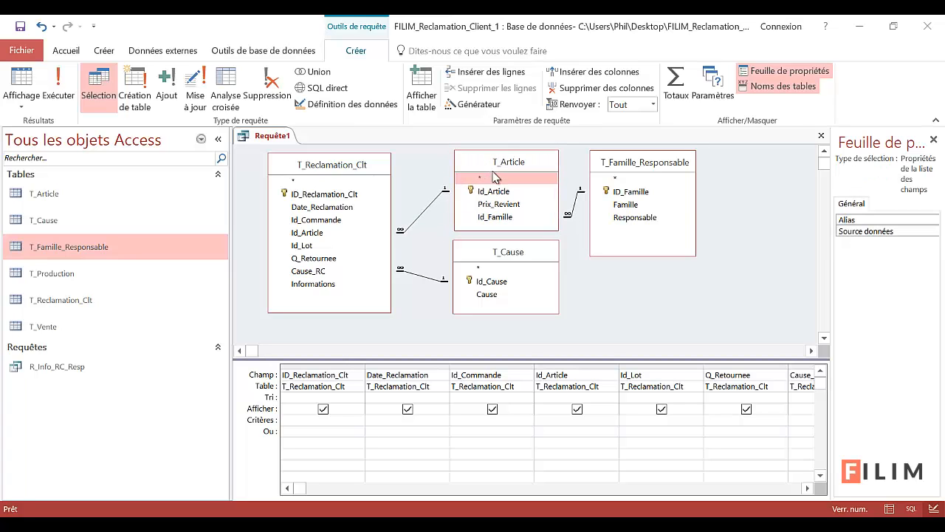
left_click(502, 205)
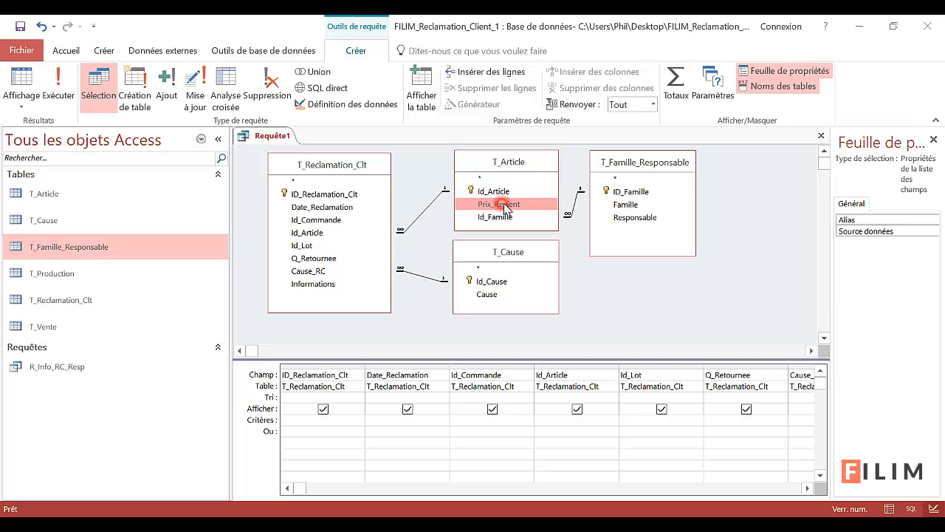
left_click(807, 488)
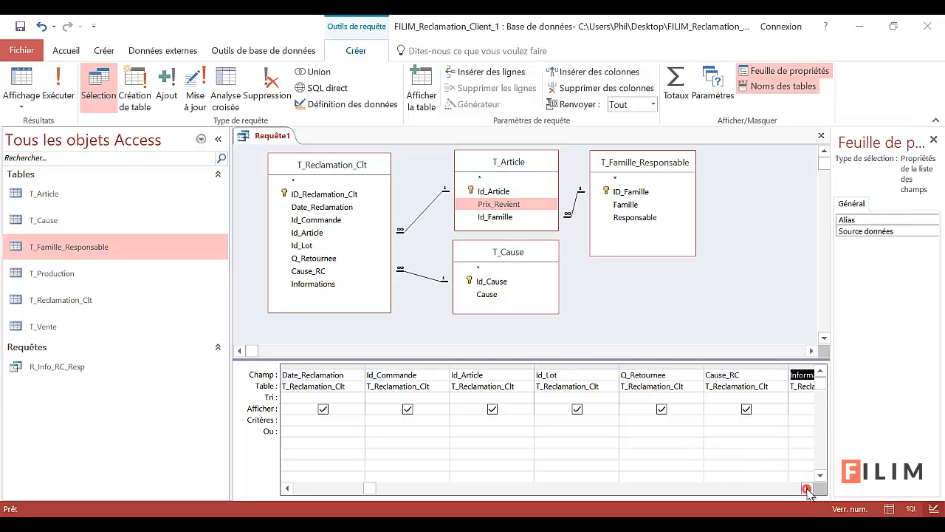
left_click(807, 488)
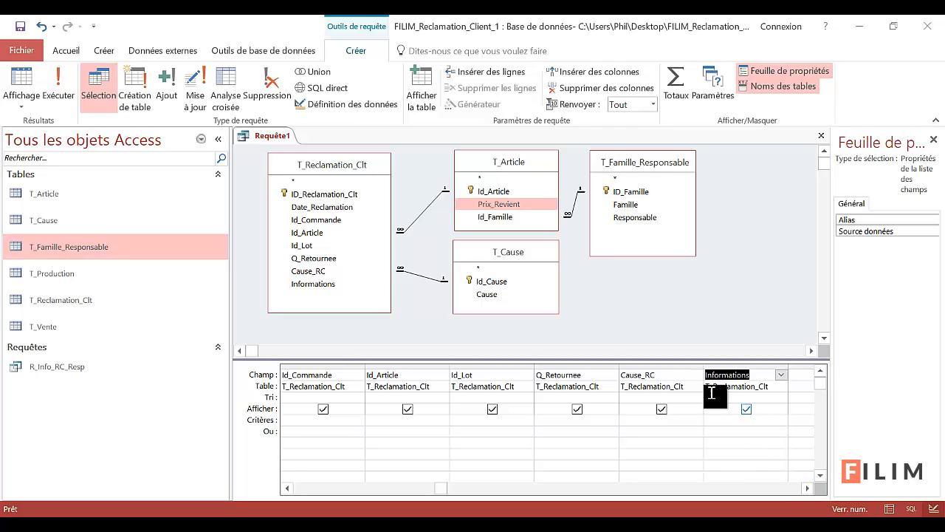
left_click(807, 488)
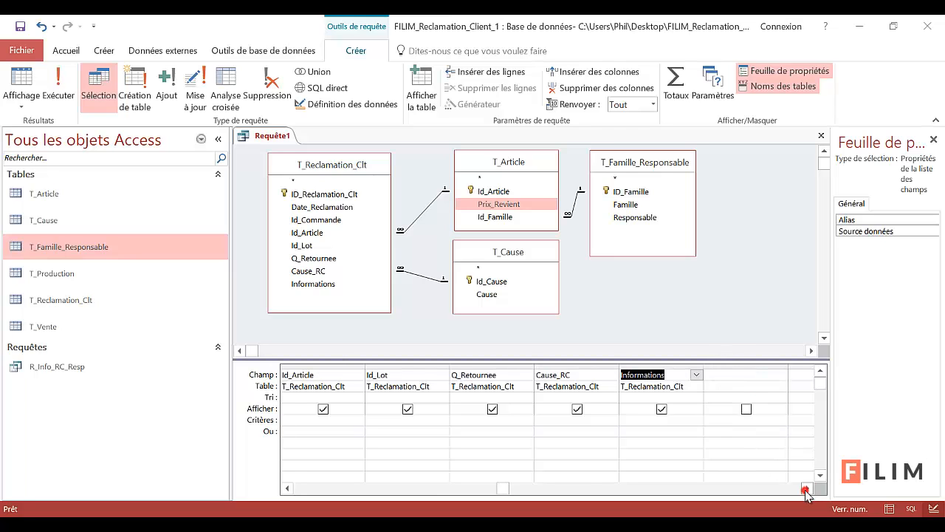
left_click(807, 488)
double_click(508, 205)
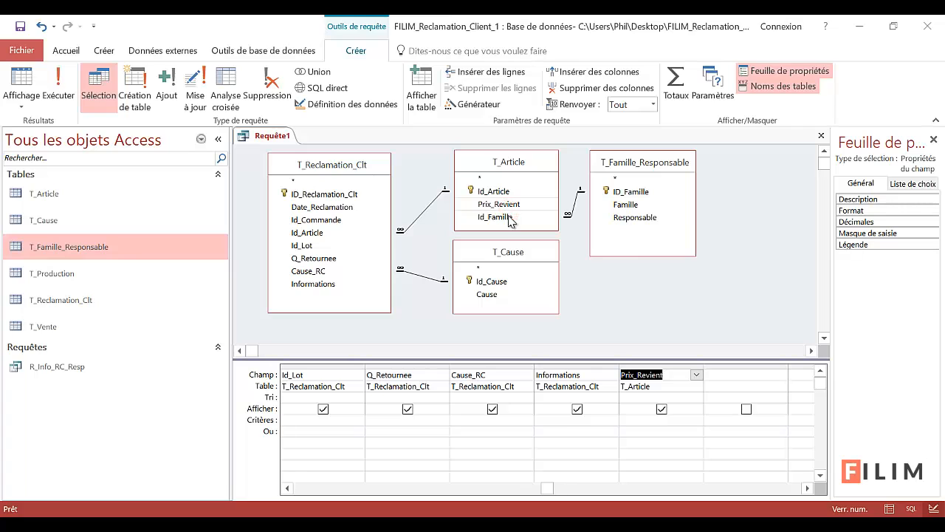
double_click(633, 193)
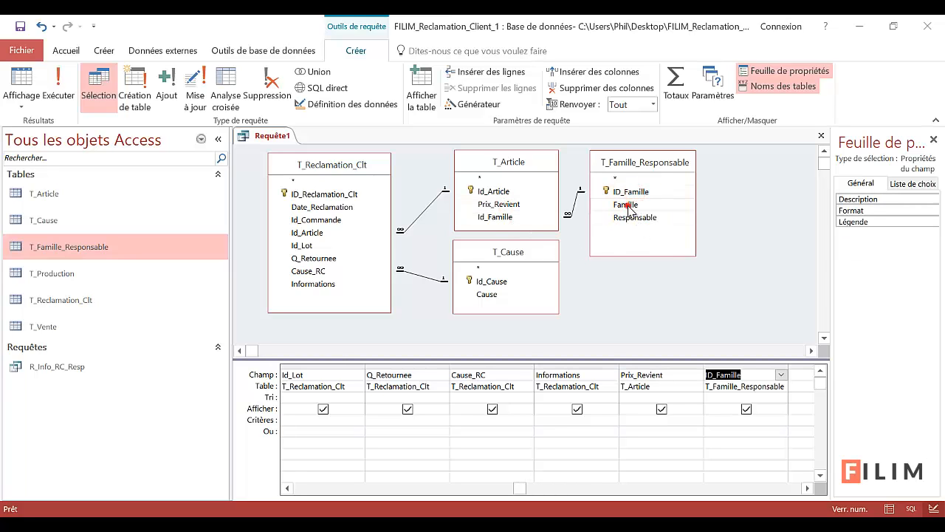
Step: Add Famille and Responsable from T_Famille_Responsable, plus Id_Cause and Cause from T_Cause, to the query grid
double_click(627, 205)
double_click(635, 217)
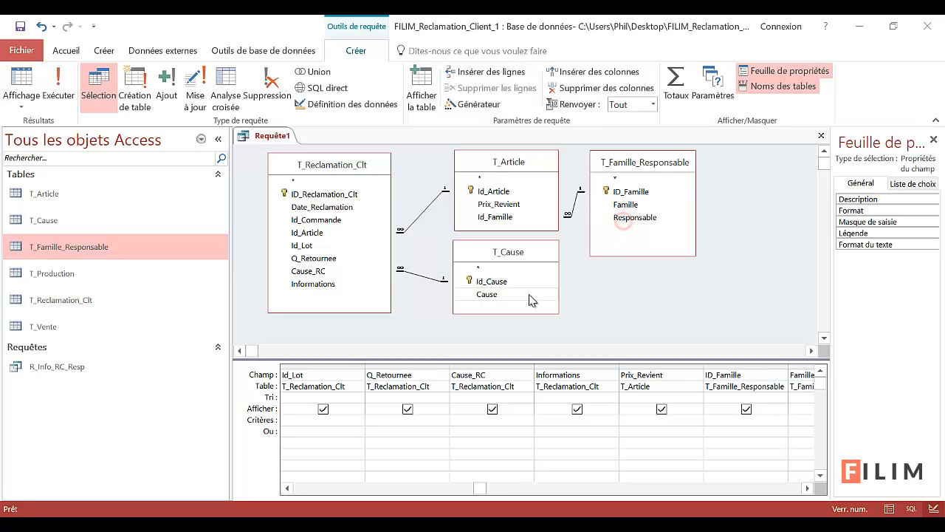
double_click(484, 282)
double_click(484, 295)
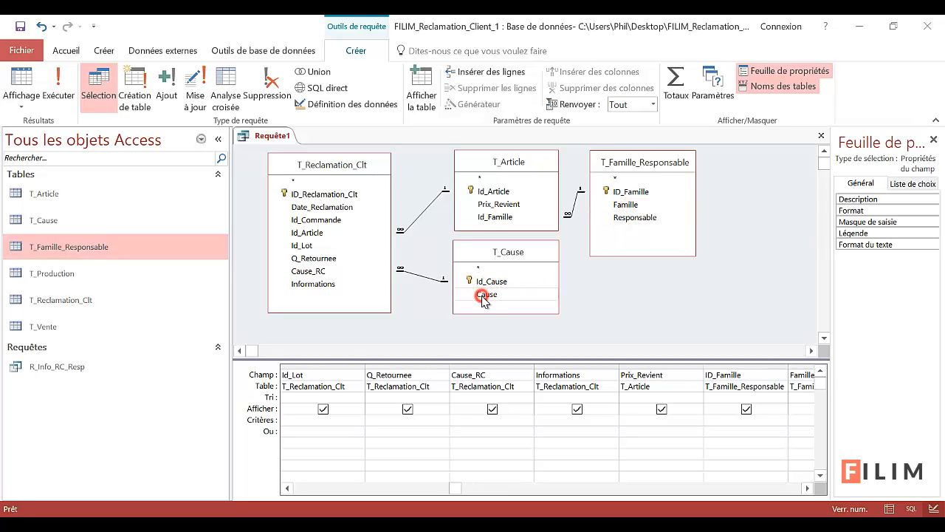
left_click(807, 488)
left_click(807, 488)
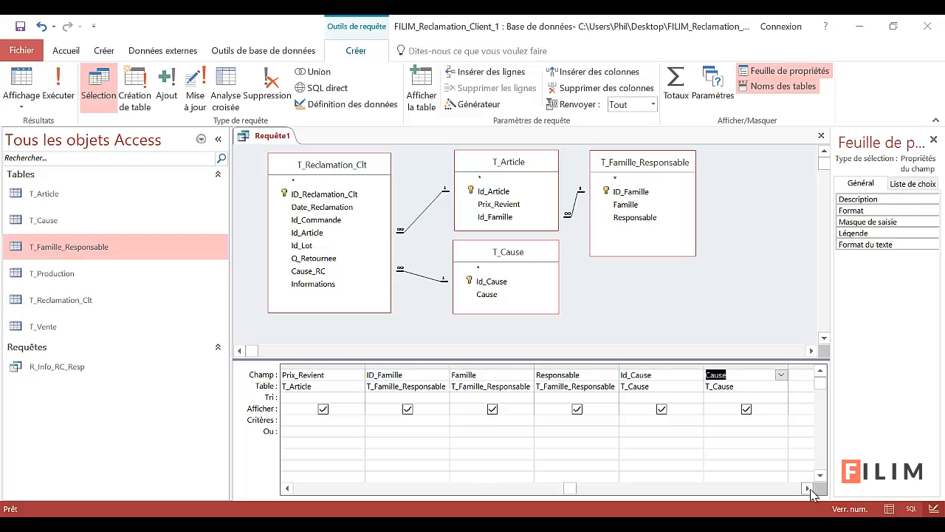
Step: Preview the query's results, and delete the Id_Cause column from the query grid
left_click(21, 80)
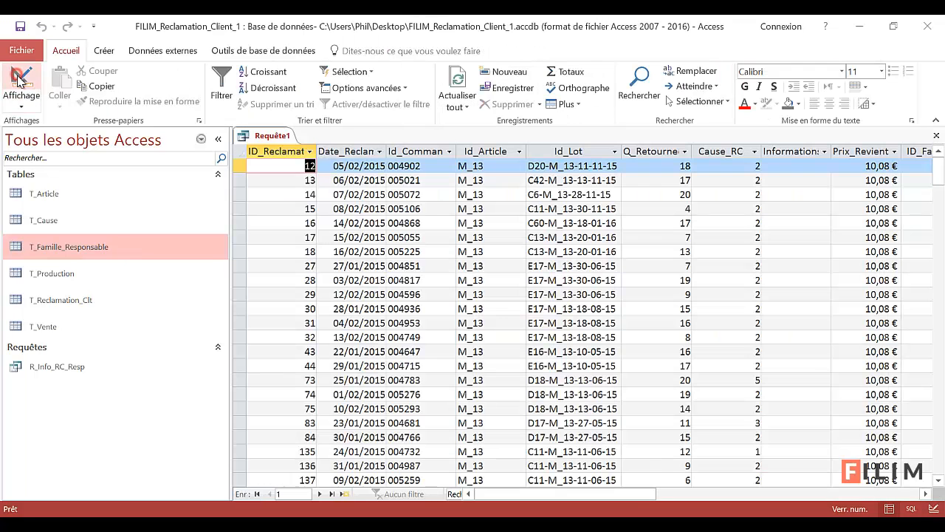
left_click_drag(538, 494, 575, 495)
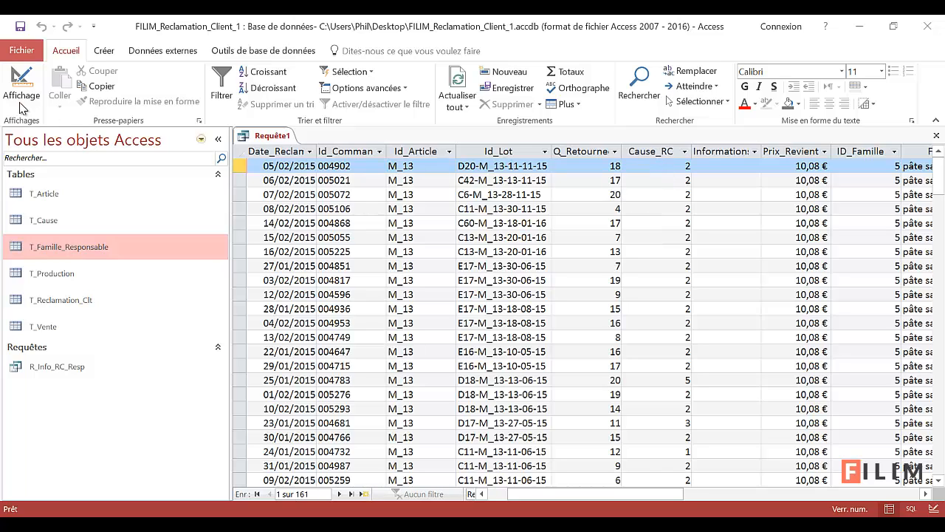
left_click(16, 79)
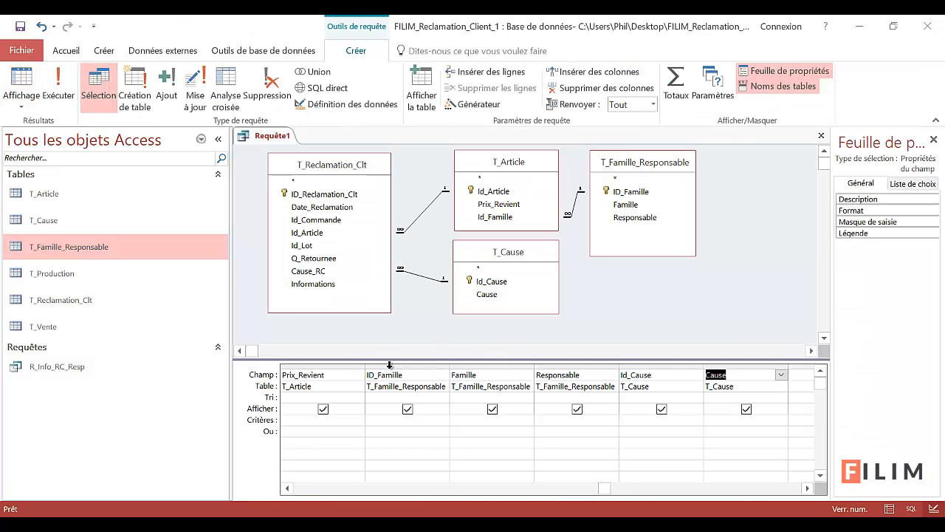
left_click(658, 368)
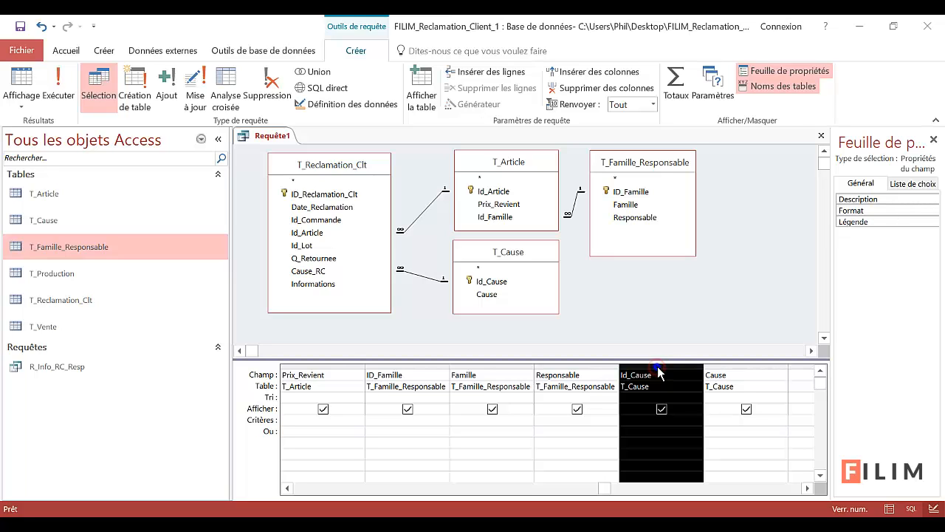
right_click(657, 368)
left_click(675, 412)
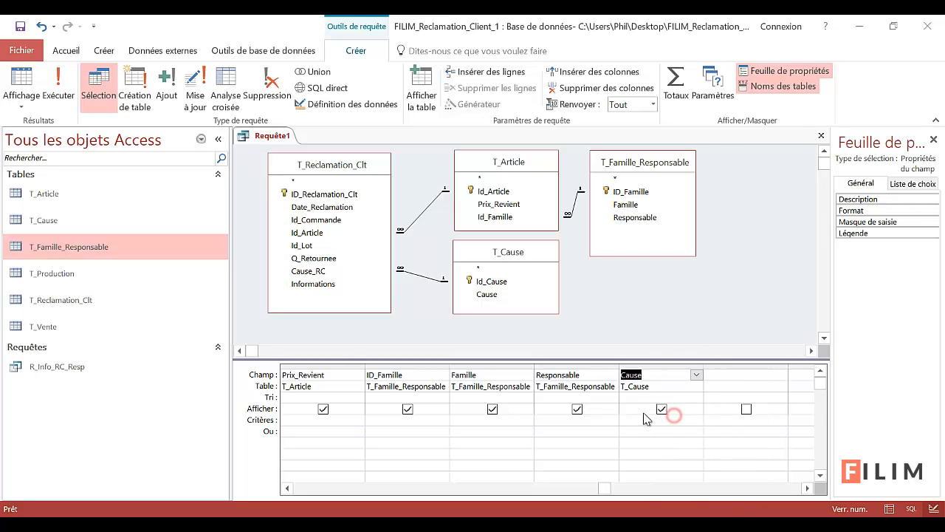
Step: Display the query's results and widen the Date_Reclamation column to show its full heading, and return to the query design
left_click_drag(603, 488, 303, 480)
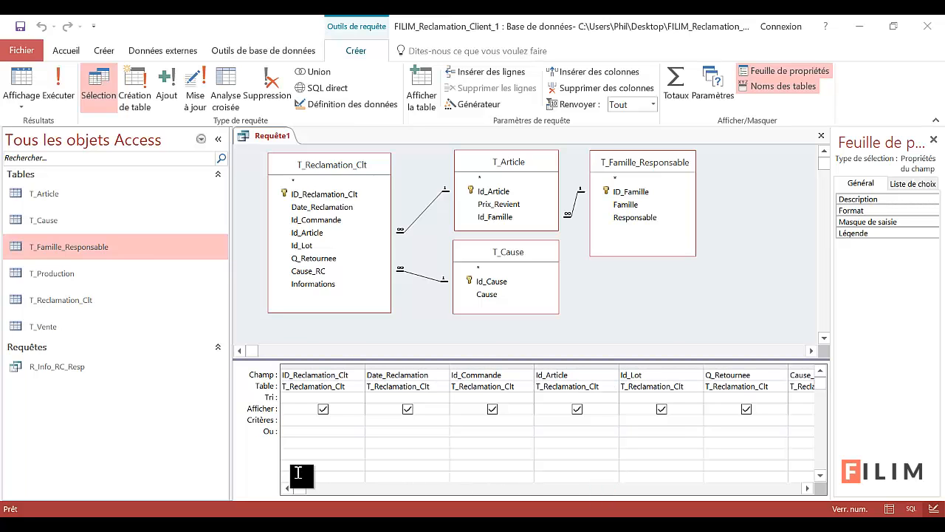
left_click(57, 83)
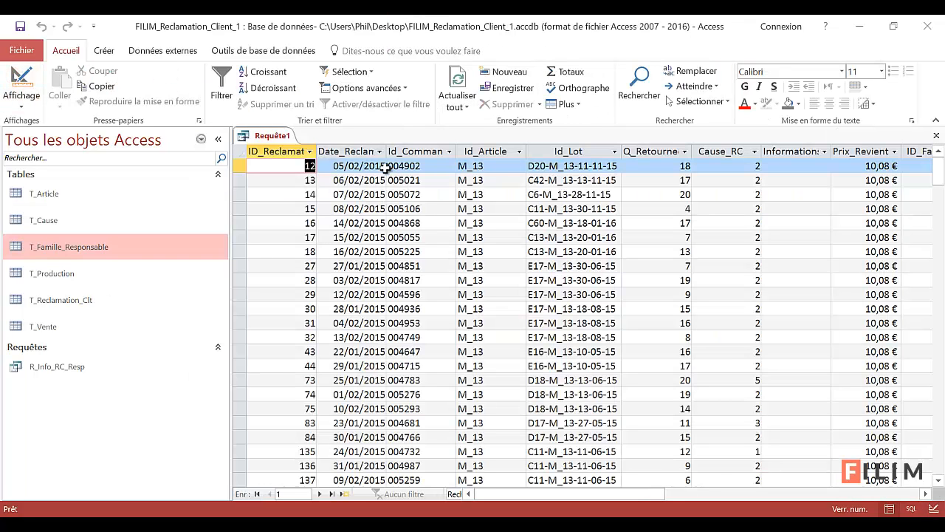
left_click_drag(412, 152, 410, 152)
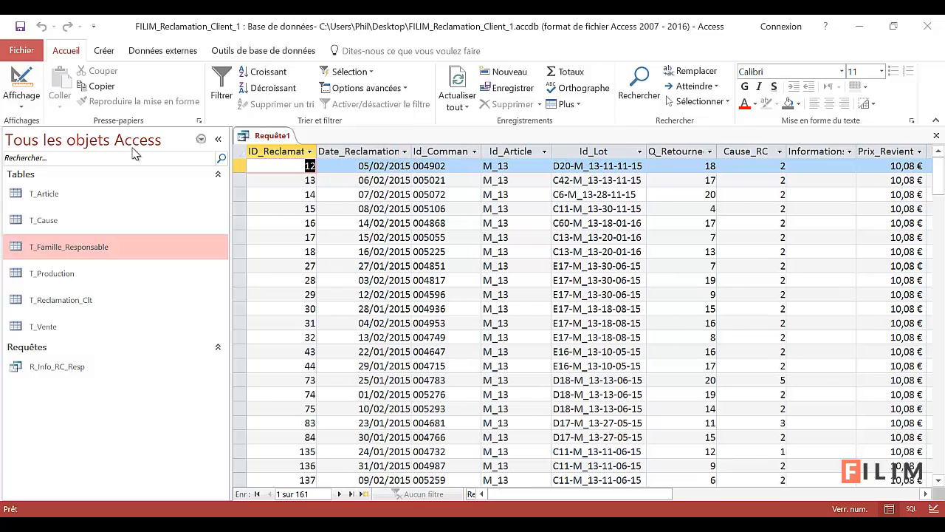
left_click(22, 78)
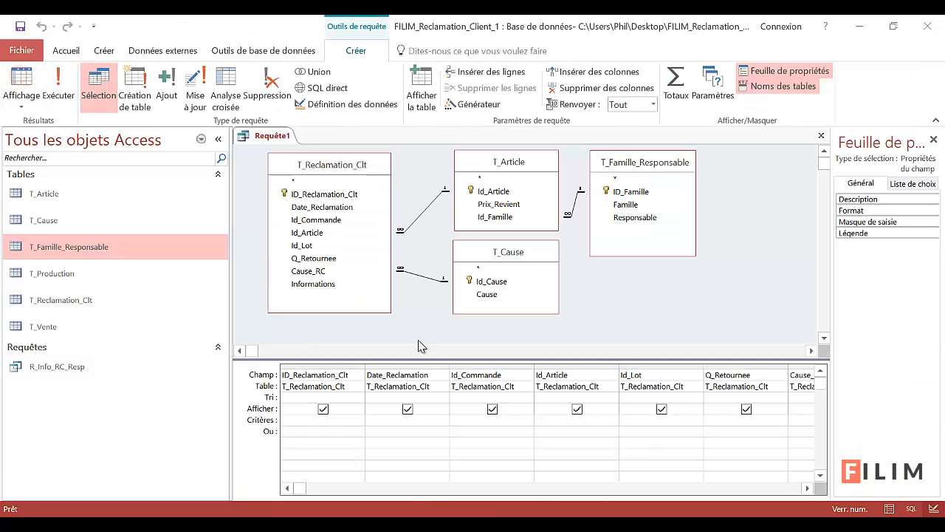
left_click_drag(428, 366, 462, 365)
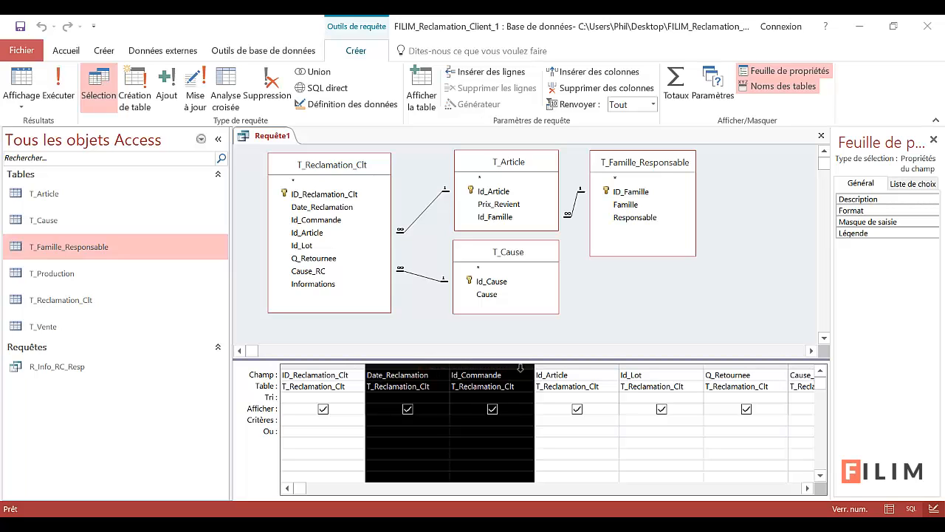
left_click_drag(526, 367, 628, 370)
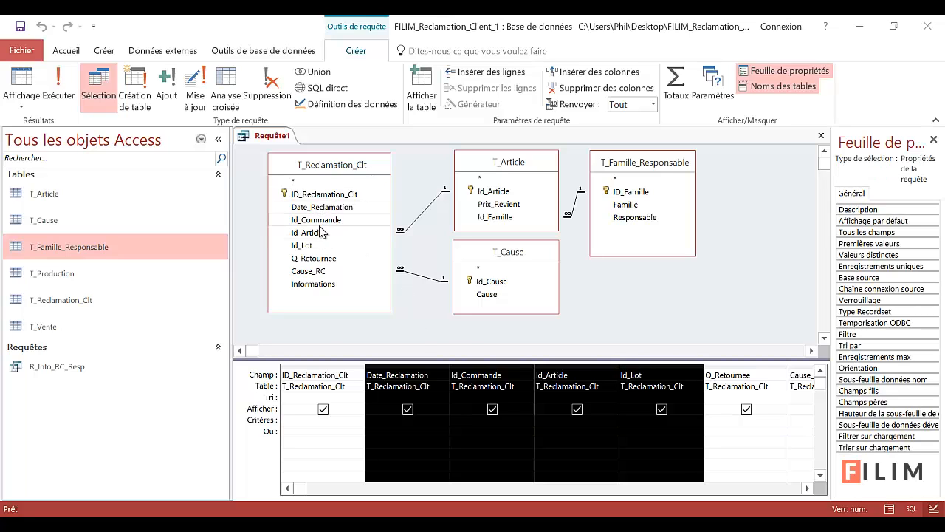
left_click(323, 367)
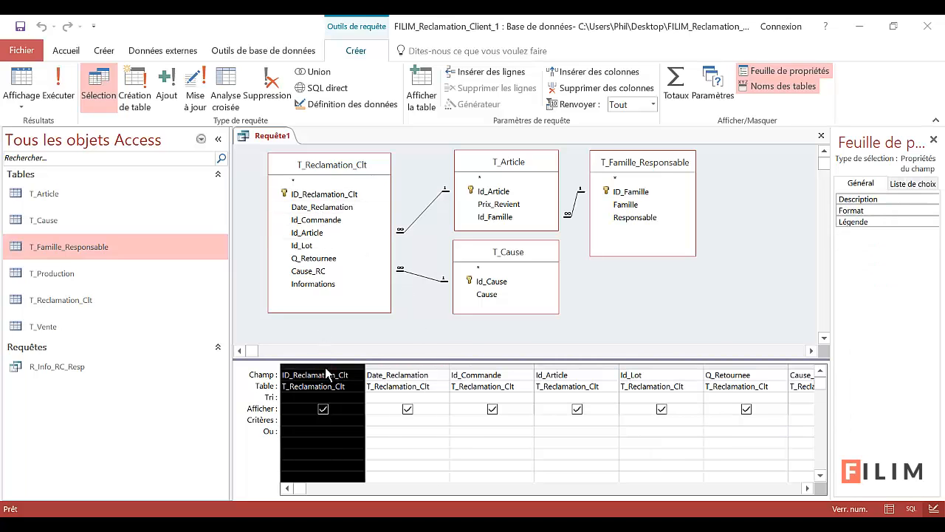
left_click(434, 375)
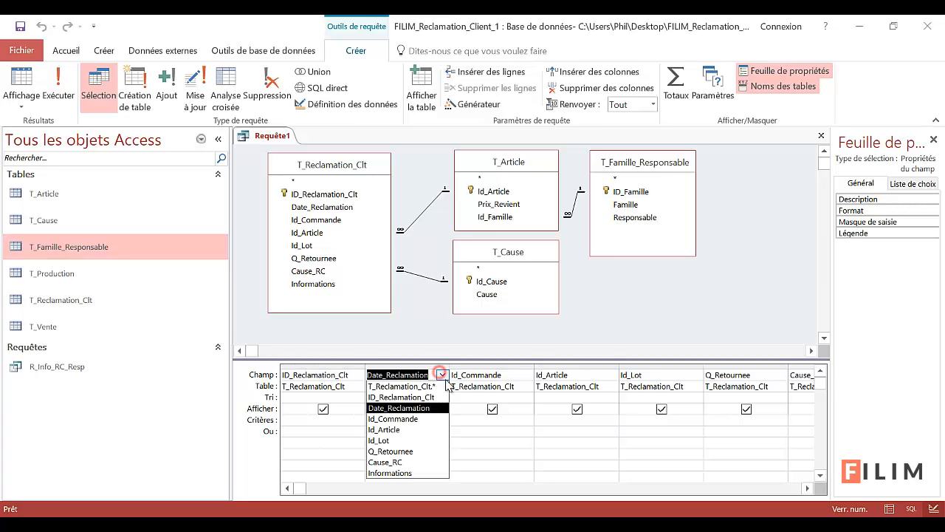
left_click(484, 434)
left_click(502, 421)
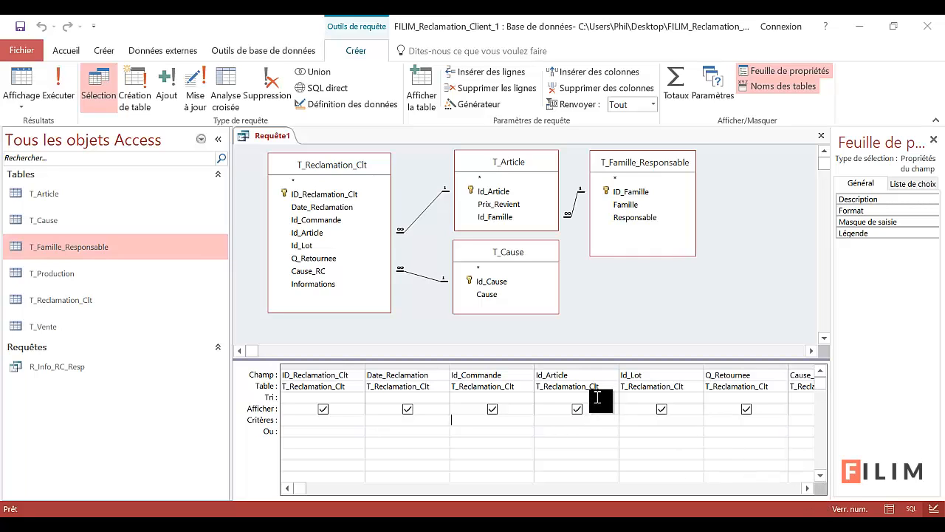
Step: Save the query as R_Ajout_T_Histo_RC
key("ctrl+s")
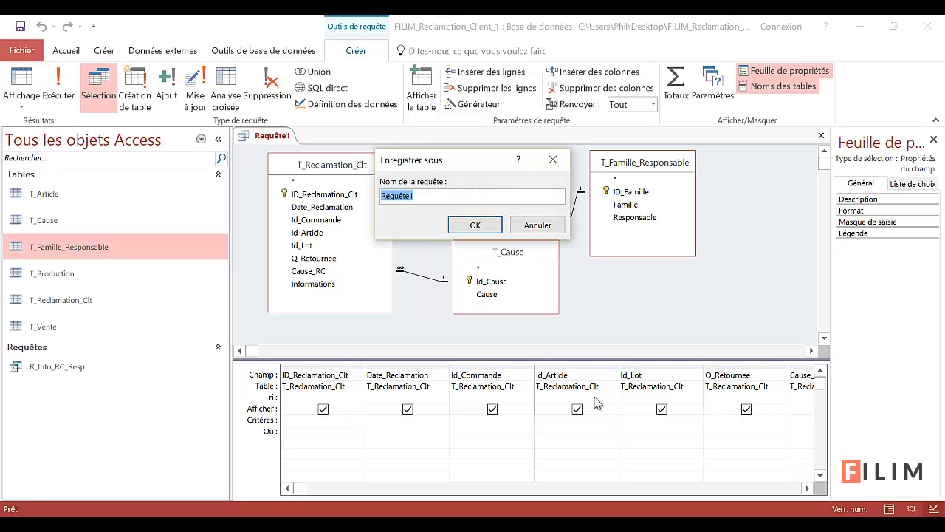
type("R_")
type("info")
type("_T_Histo_RC")
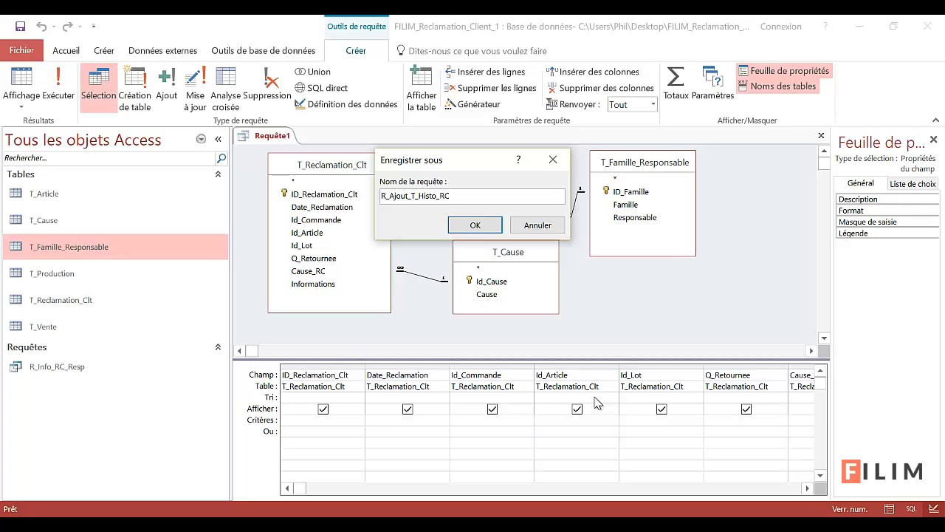
left_click(476, 228)
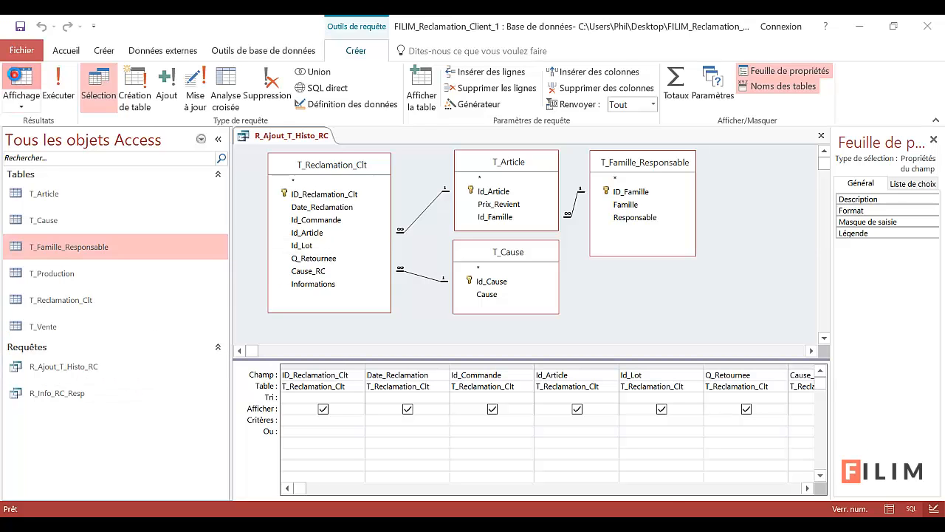
Step: Display the saved query's results, and create a new table in design view with a first field named Id_RC
left_click(21, 83)
mouse_move(623, 493)
left_mouse_down()
mouse_move(785, 503)
mouse_move(605, 501)
left_mouse_up()
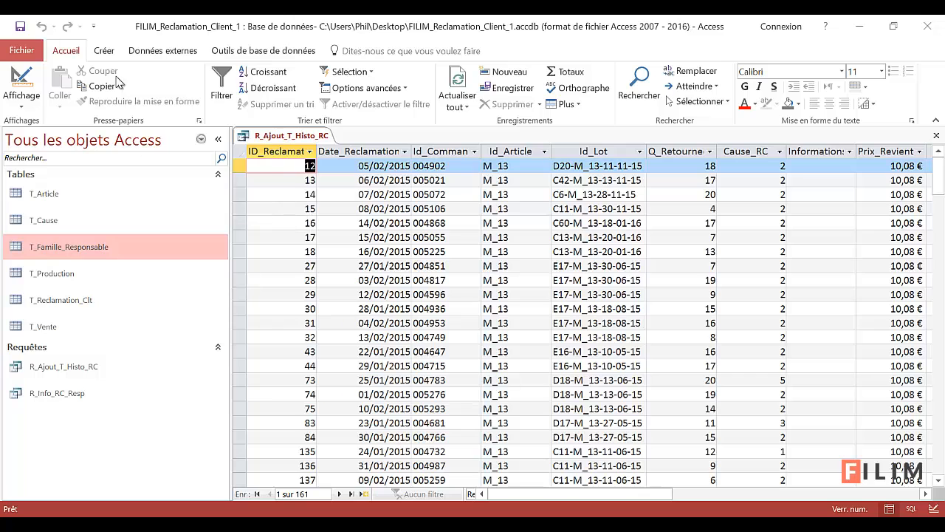
left_click(105, 51)
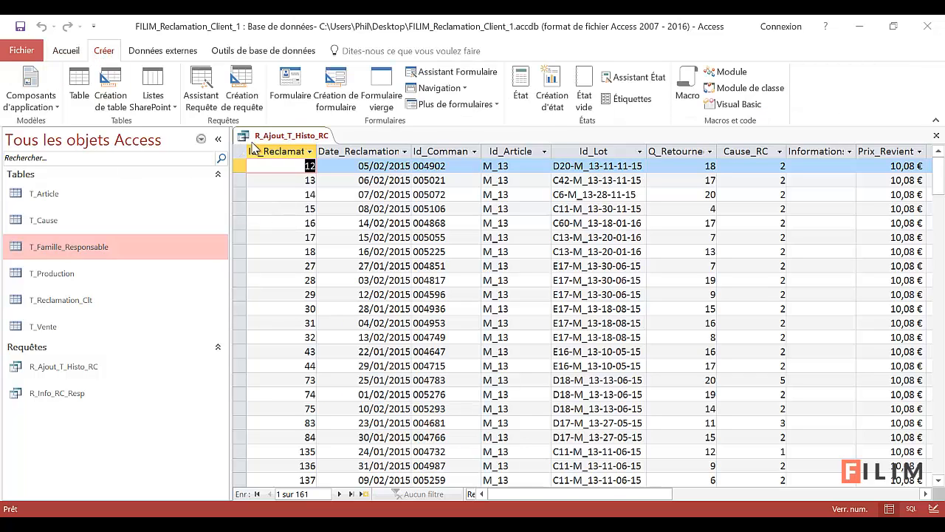
left_click(112, 90)
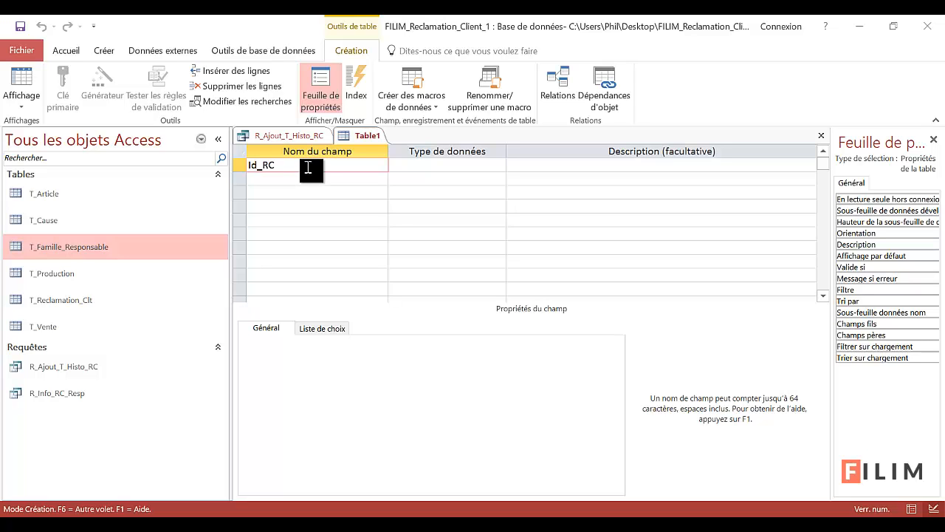
Step: Widen the ID_Reclamation_Clt column in the R_Ajout_T_Histo_RC results and narrow the list of database objects
left_click(302, 136)
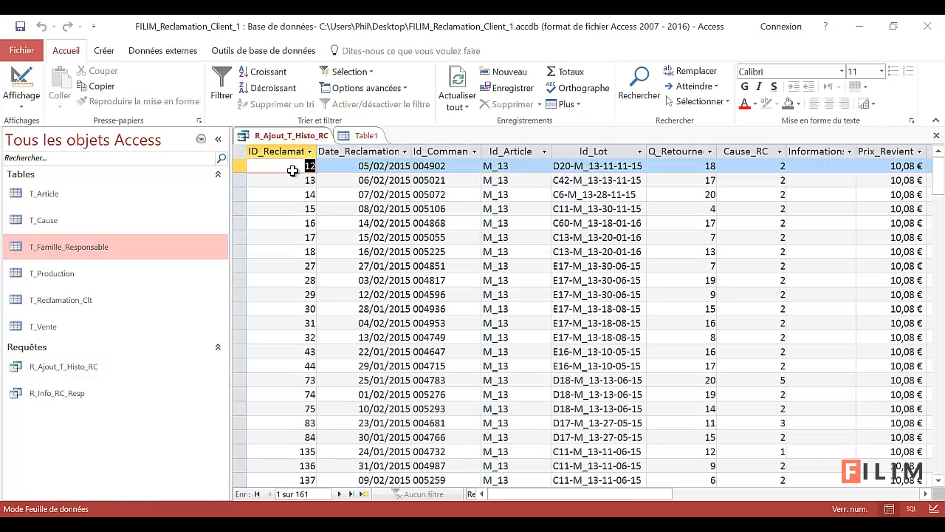
left_click_drag(316, 151, 355, 150)
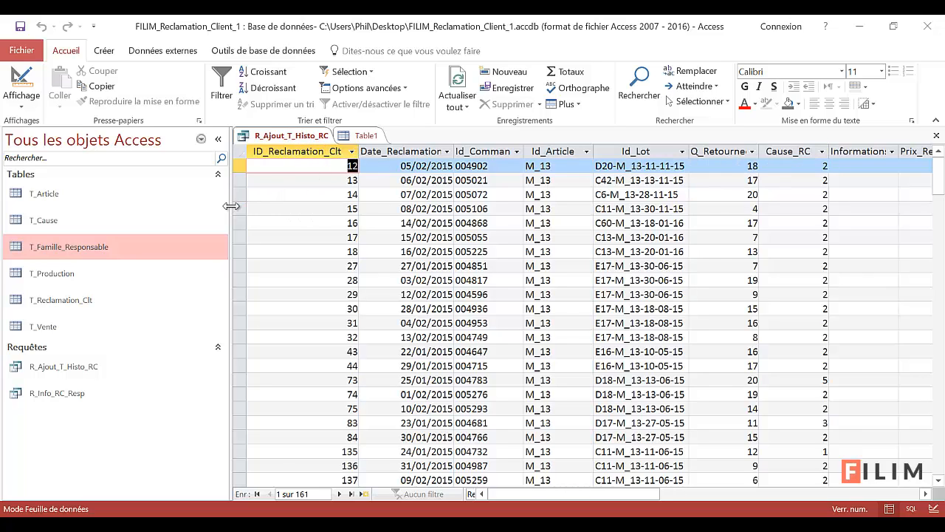
left_click_drag(228, 207, 158, 215)
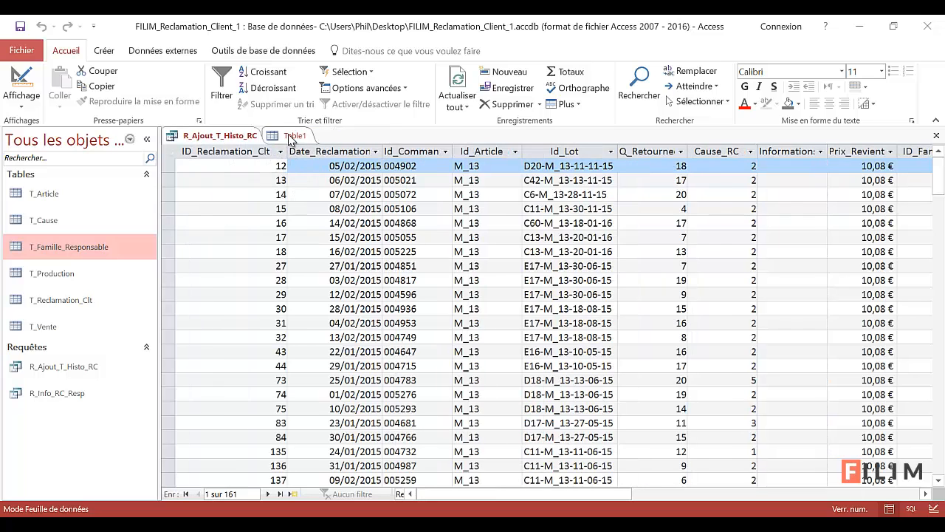
Step: Set the data type of Id_RC in the new table to Numérique and make the field the primary key
left_click(290, 137)
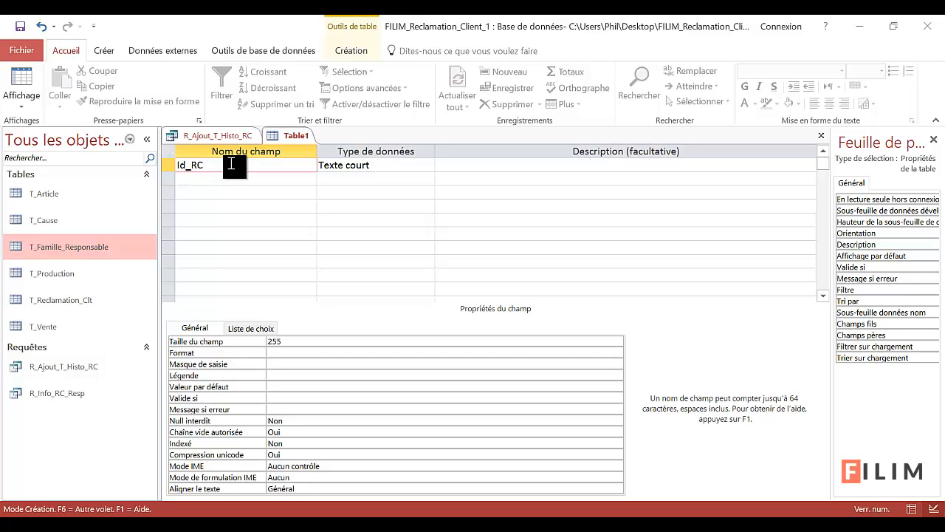
left_click(375, 165)
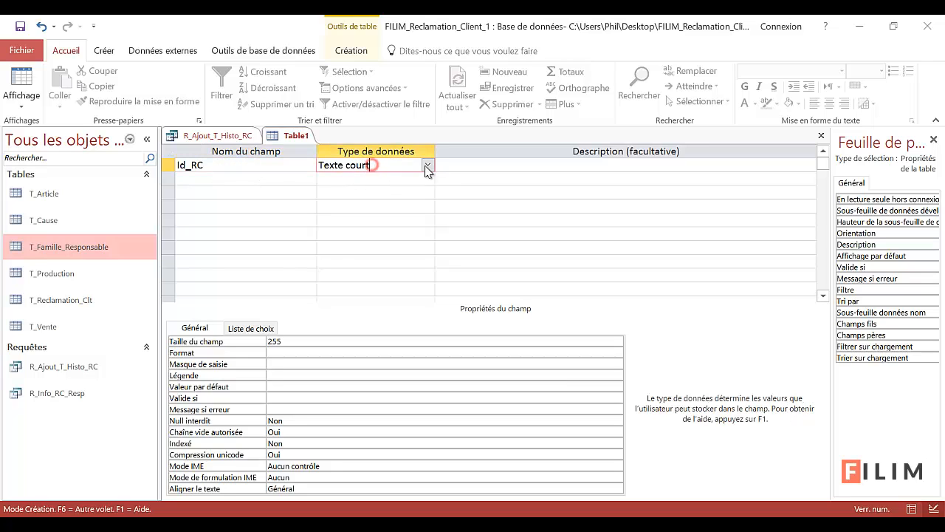
left_click(429, 166)
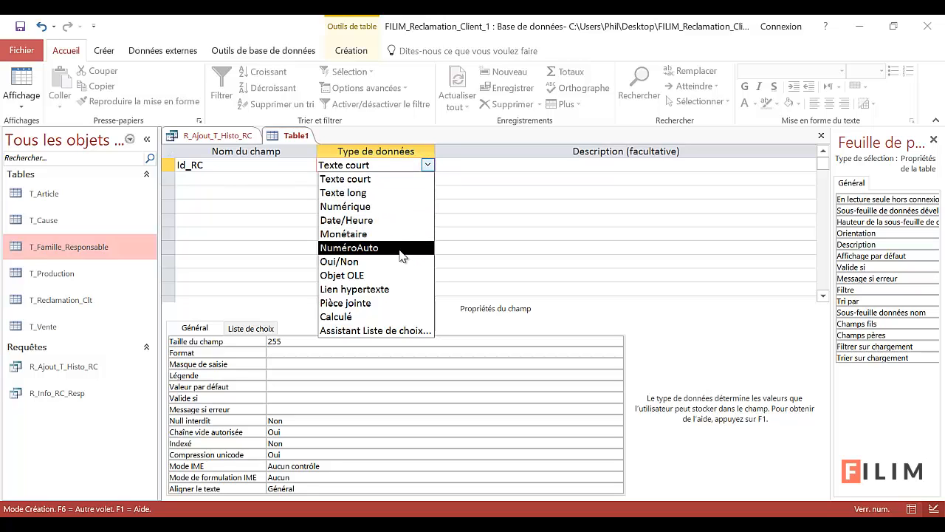
left_click(379, 207)
right_click(260, 165)
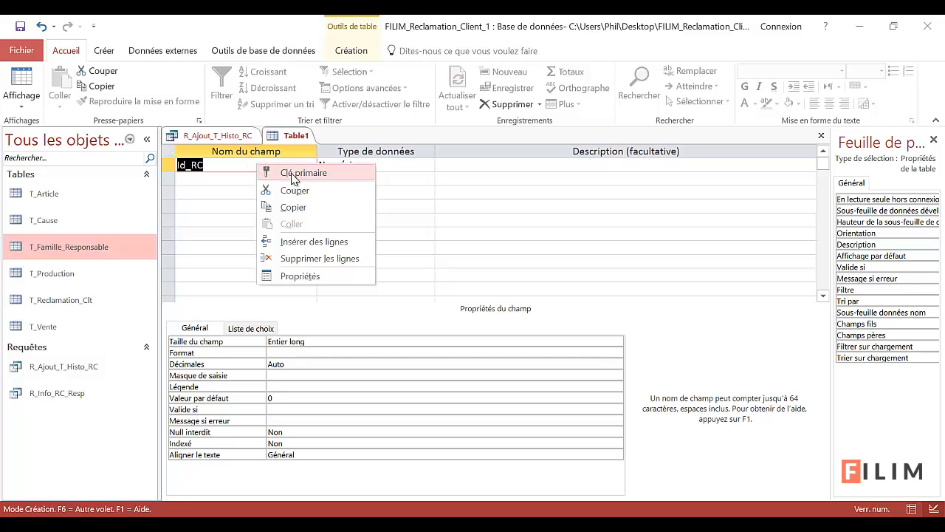
left_click(292, 173)
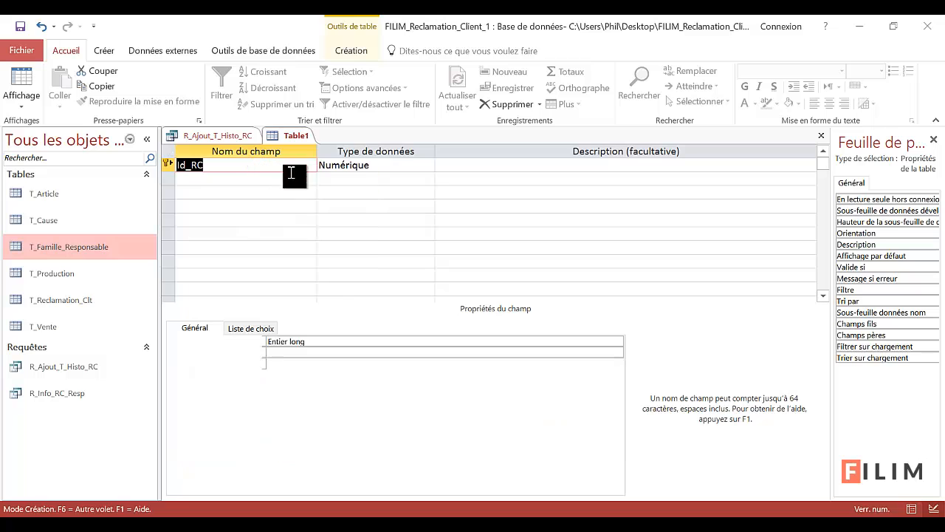
Step: Check the query's column order and add a second field named Date_RC with data type Date/Heure to the new table
left_click(229, 136)
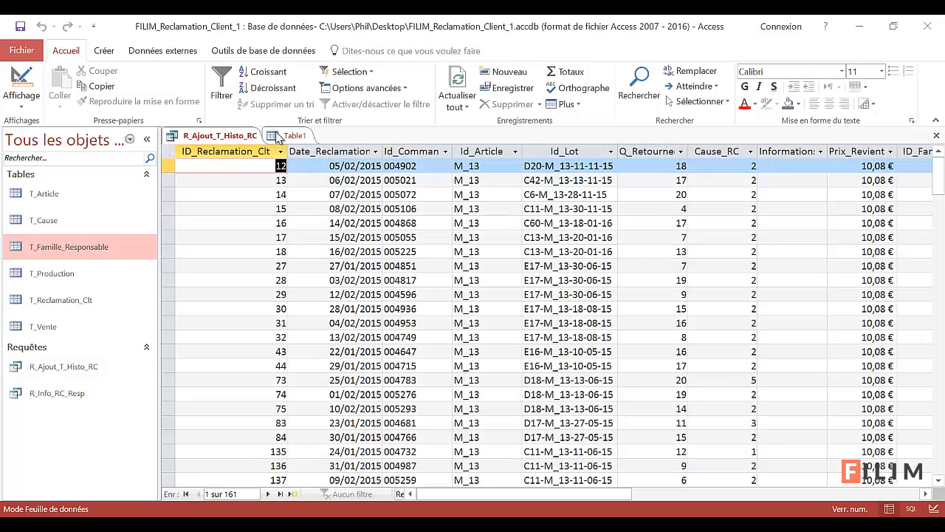
left_click(276, 136)
left_click(244, 177)
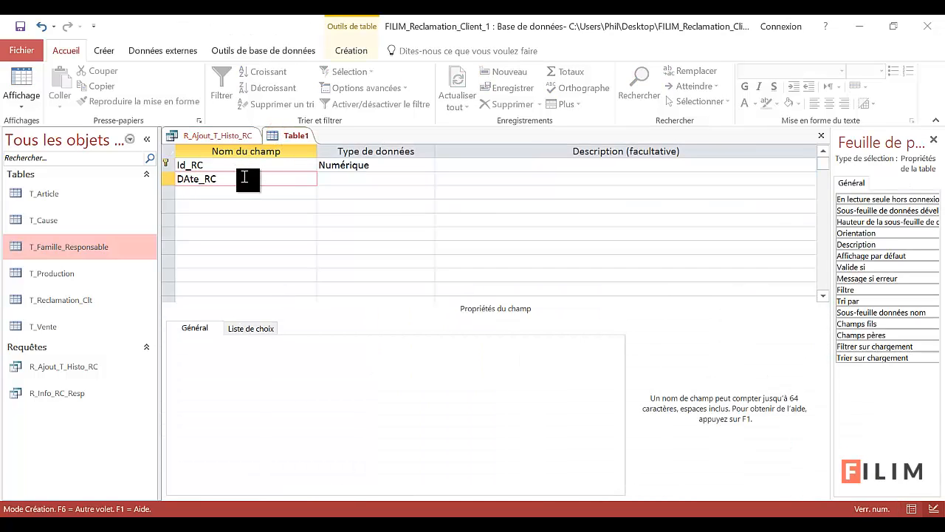
key("BackSpace")
type("a")
left_click(362, 180)
left_click(426, 178)
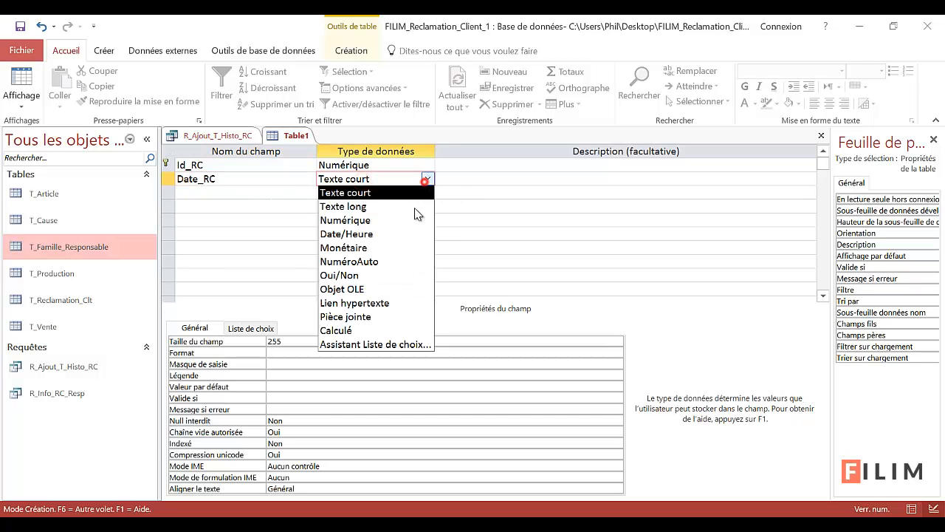
left_click(387, 235)
left_click(245, 192)
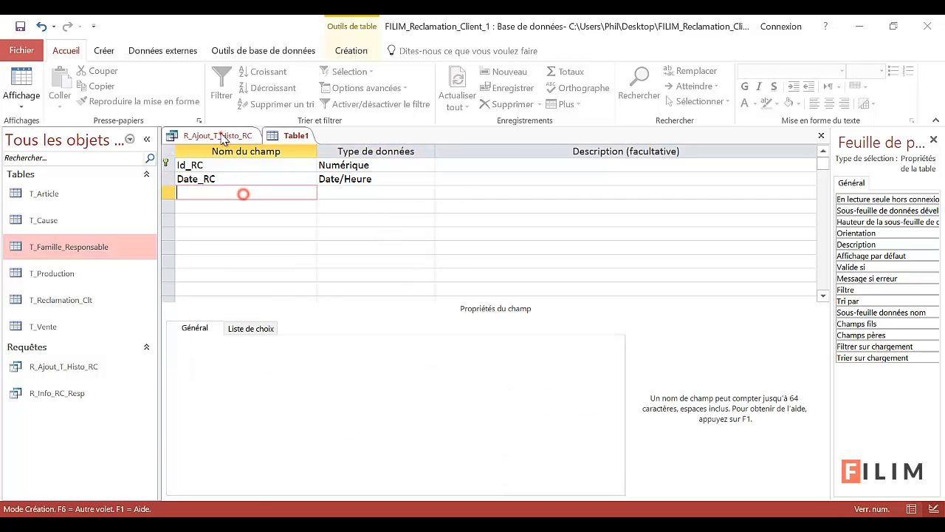
Step: Check the query's column order and add a field named Id_Commande with data type Texte court to the new table
left_click(221, 136)
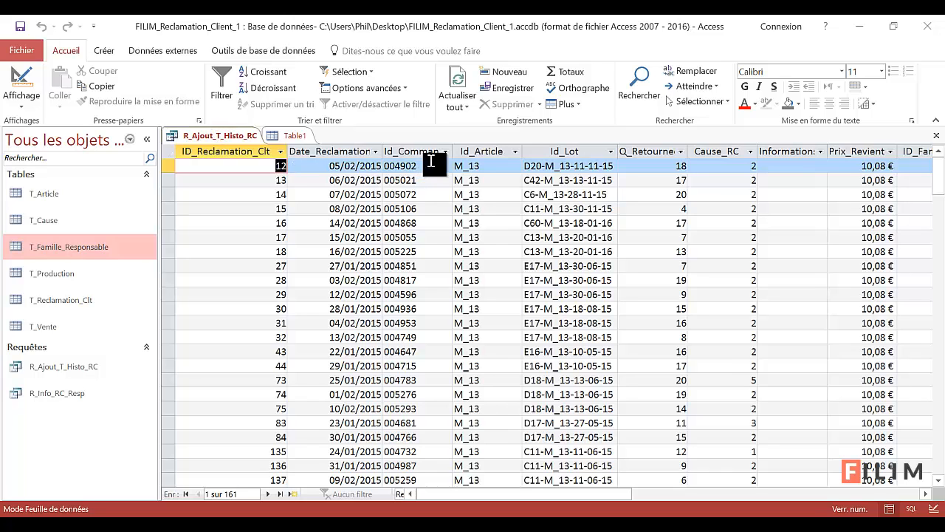
left_click(294, 135)
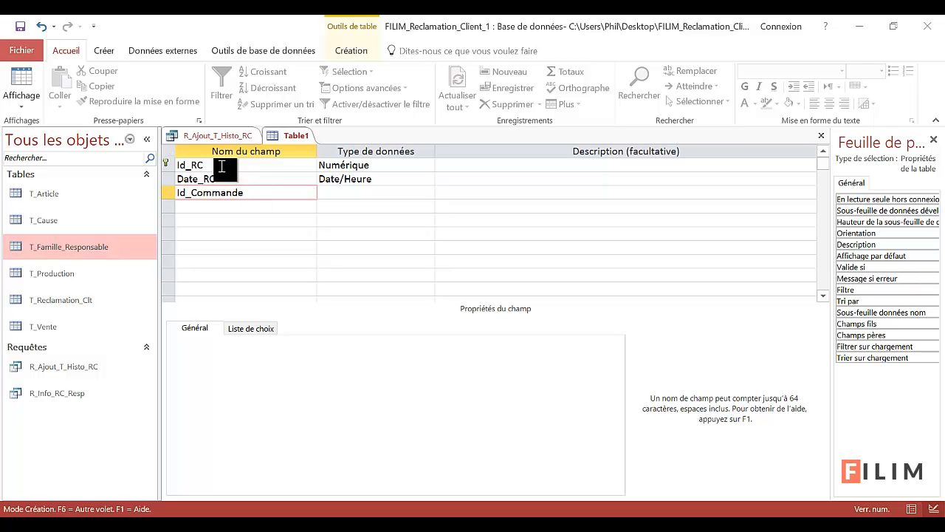
left_click(222, 135)
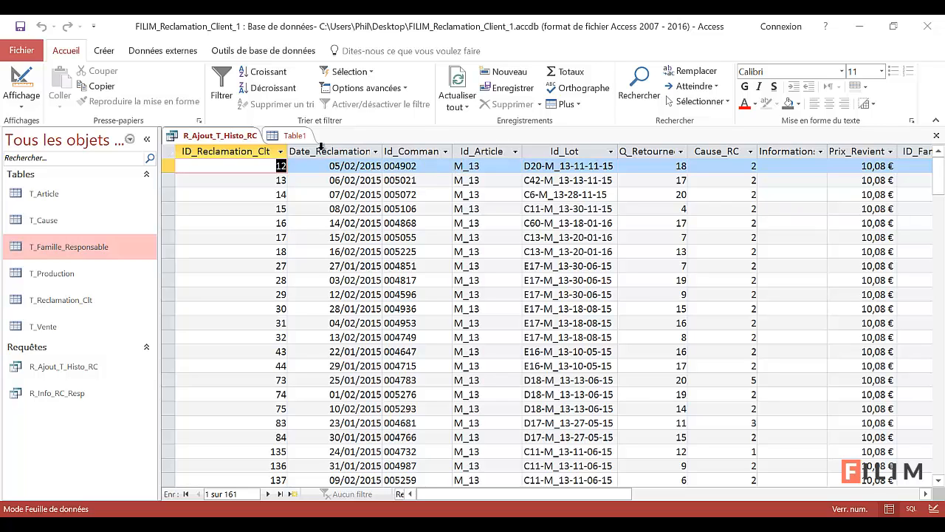
left_click(295, 135)
left_click(355, 189)
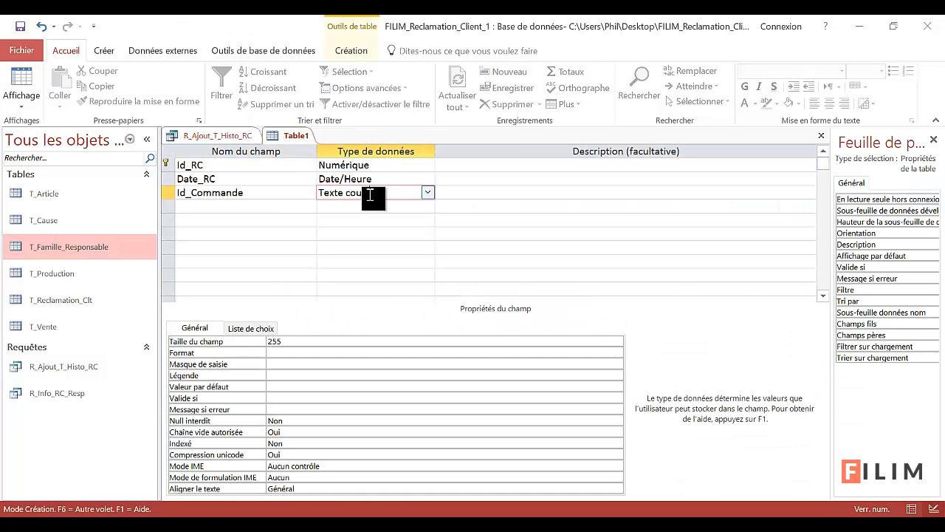
Step: Check the query's next column and add a field named Id_Article with data type Texte court below Id_Commande
left_click(285, 205)
left_click(229, 135)
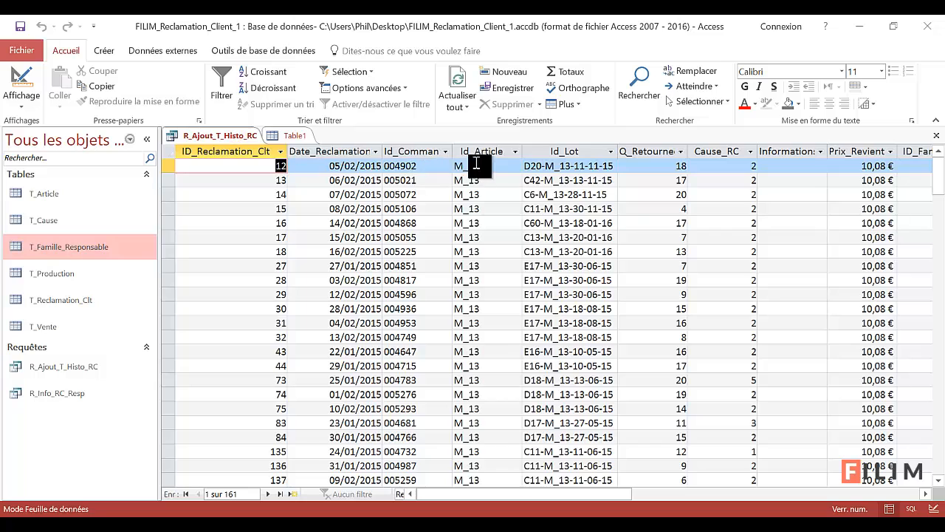
left_click(291, 133)
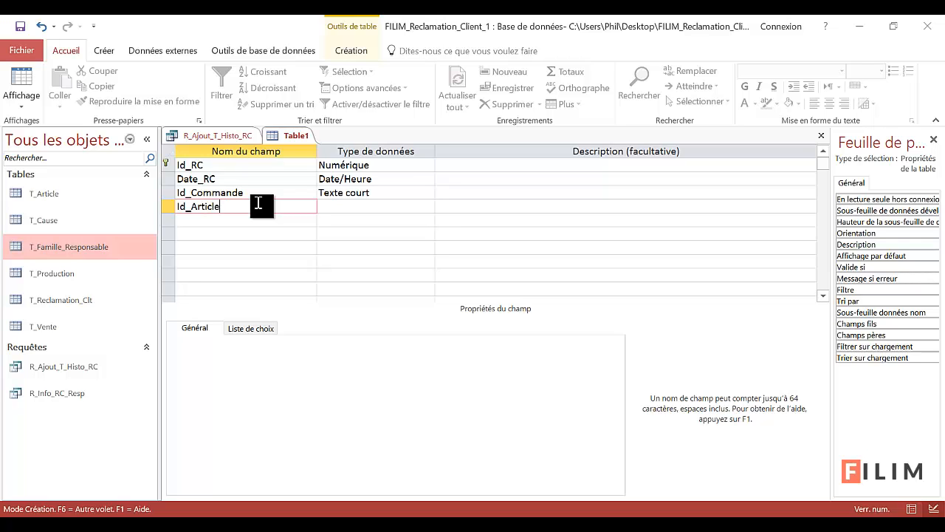
type("Id_Article")
key("Return")
key("Return")
key("Return")
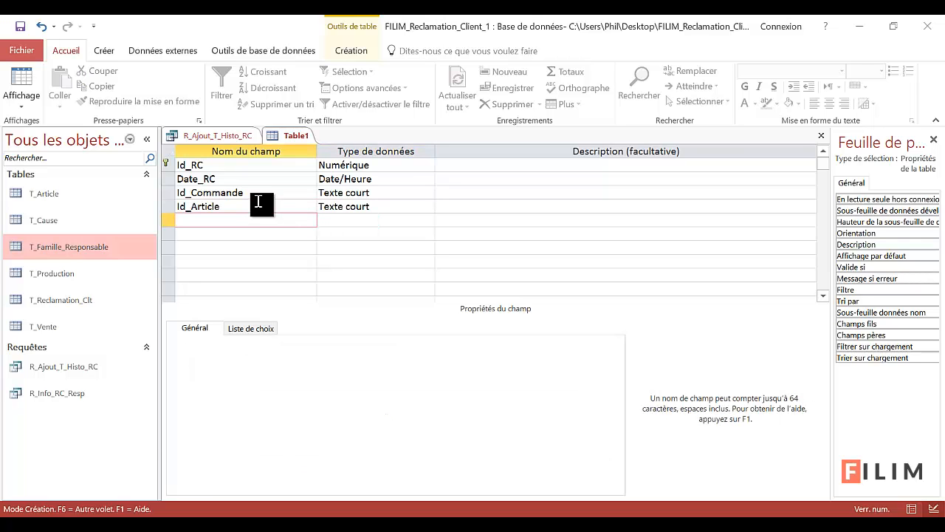
Step: Add a field named Id_Lot with data type Texte court below Id_Article, following the query's column order
left_click(222, 135)
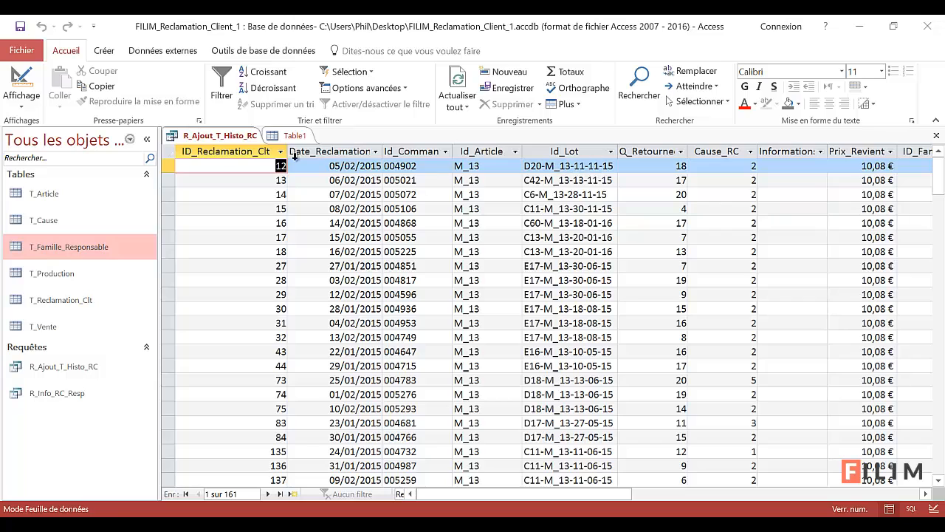
left_click(288, 135)
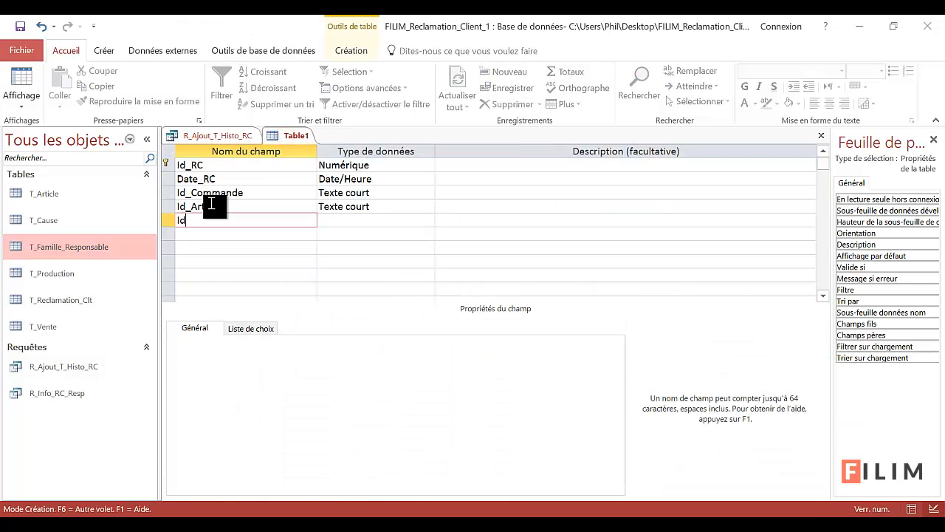
key("Return")
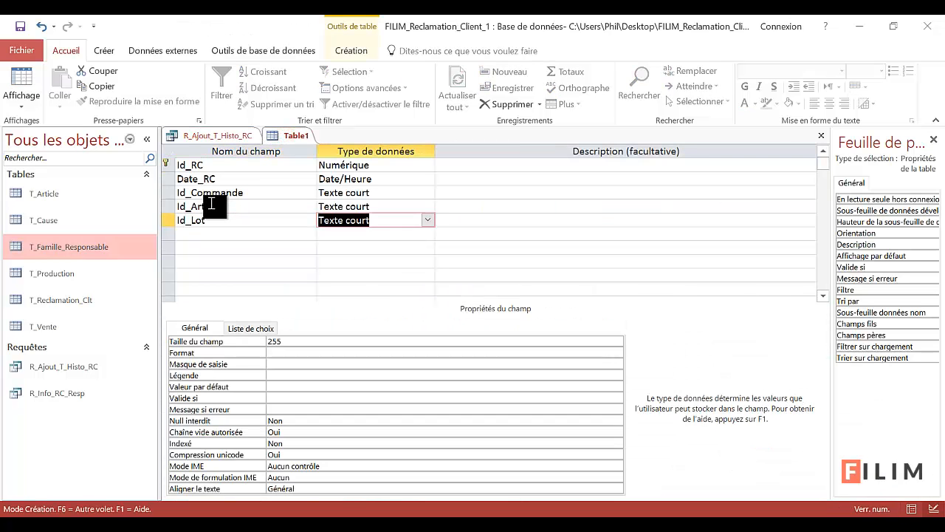
key("Return")
key("Return")
Step: Add a field named Q_Retournee with data type Numérique below Id_Lot, leaving the new table unsaved
left_click(218, 136)
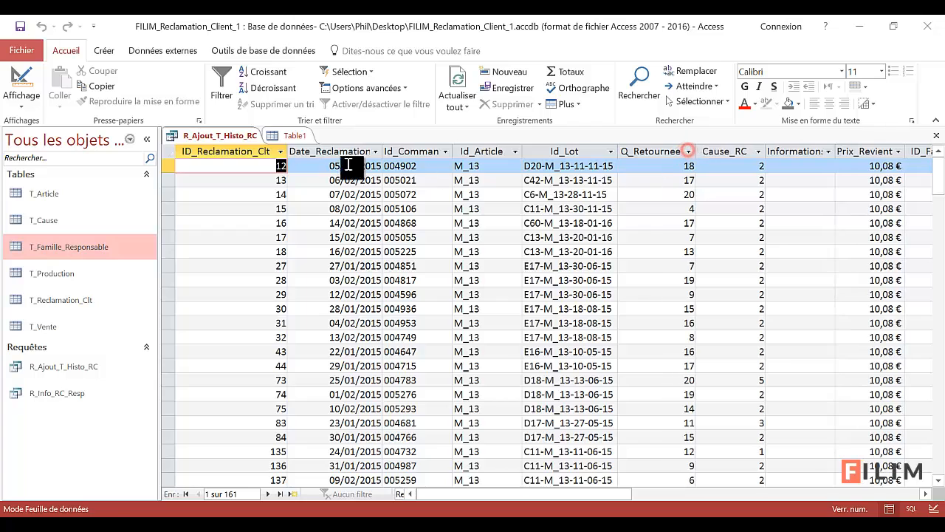
left_click(293, 136)
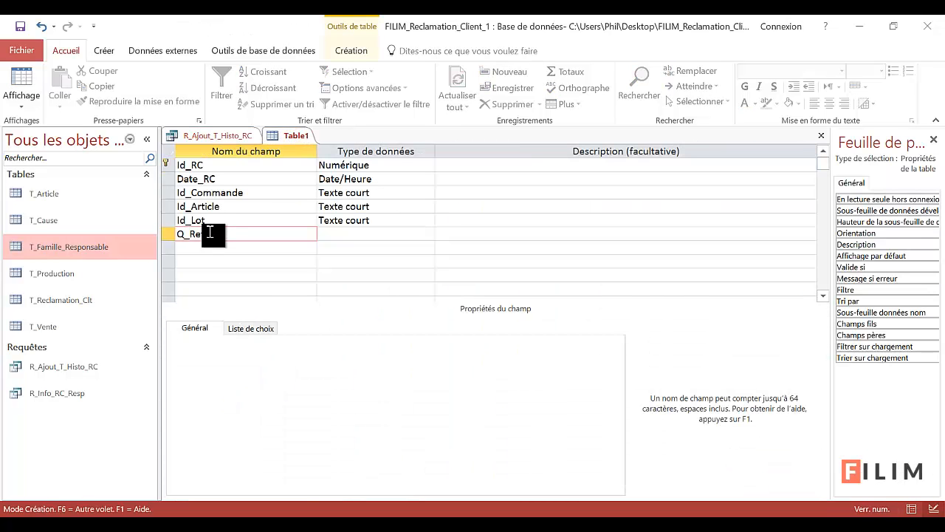
left_click(367, 235)
left_click(429, 233)
left_click(345, 274)
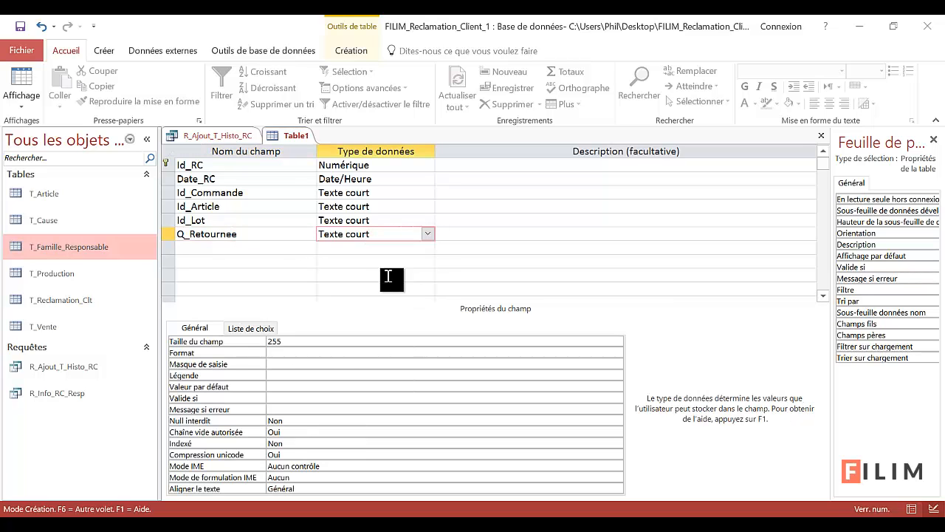
left_click(22, 83)
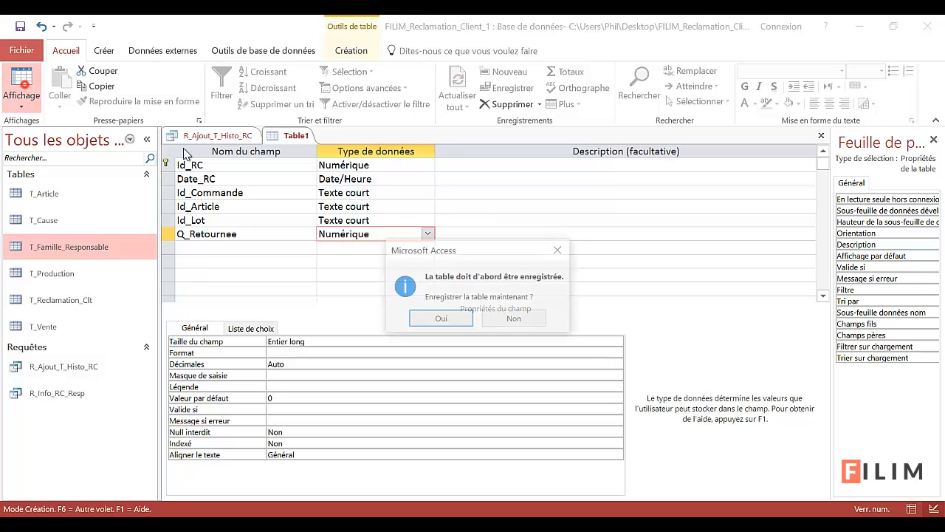
left_click(491, 320)
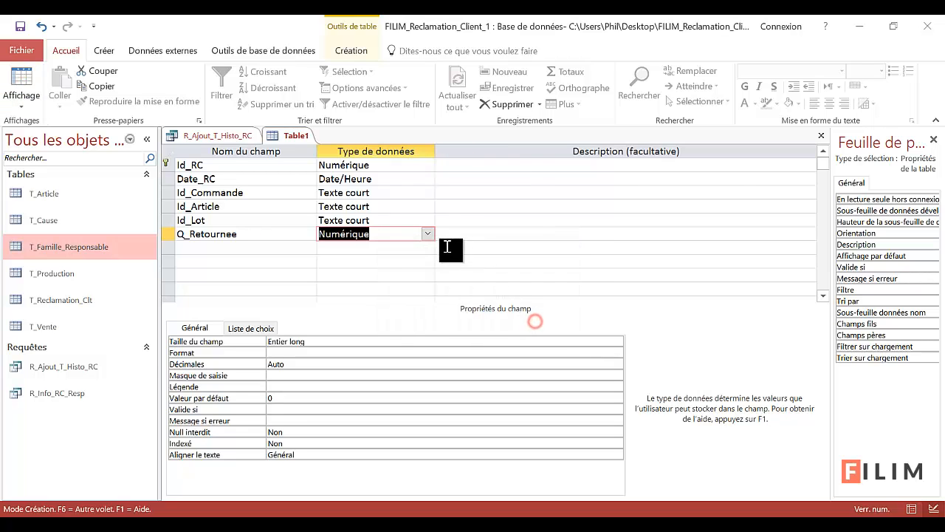
Step: Check the query results for the next column and add a field named Cause_RC with data type Numérique to the table
left_click(231, 137)
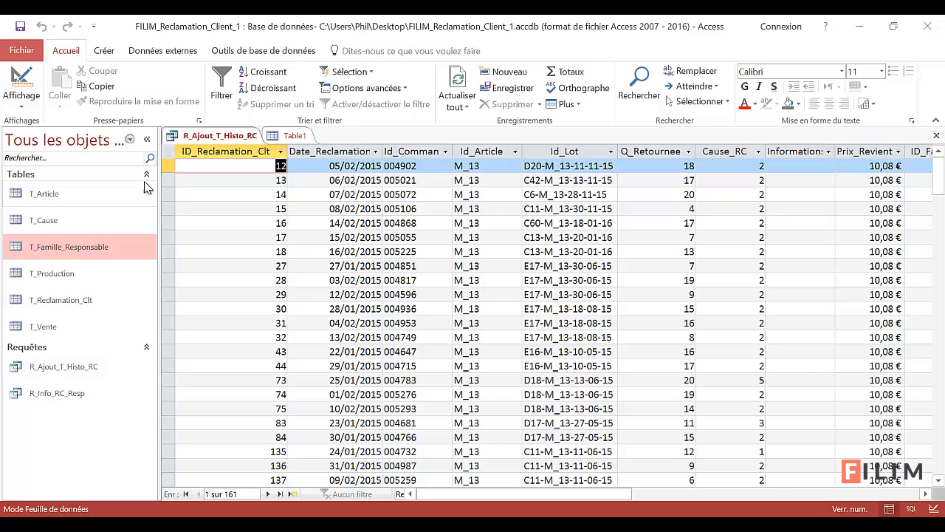
left_click(294, 136)
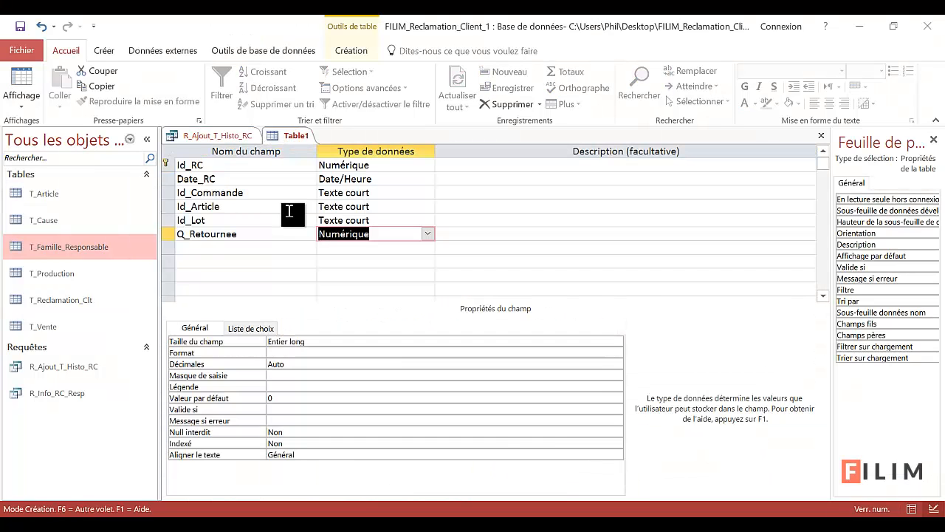
left_click(274, 246)
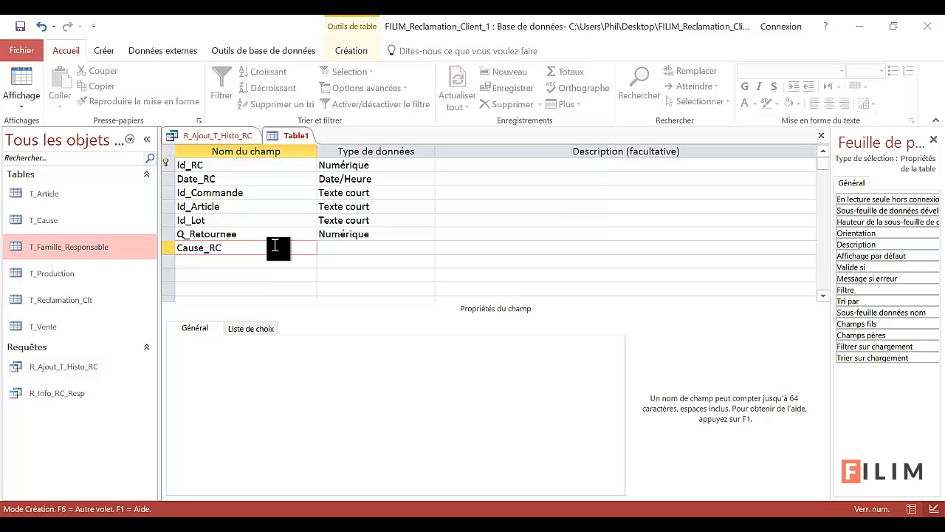
left_click(365, 249)
left_click(429, 248)
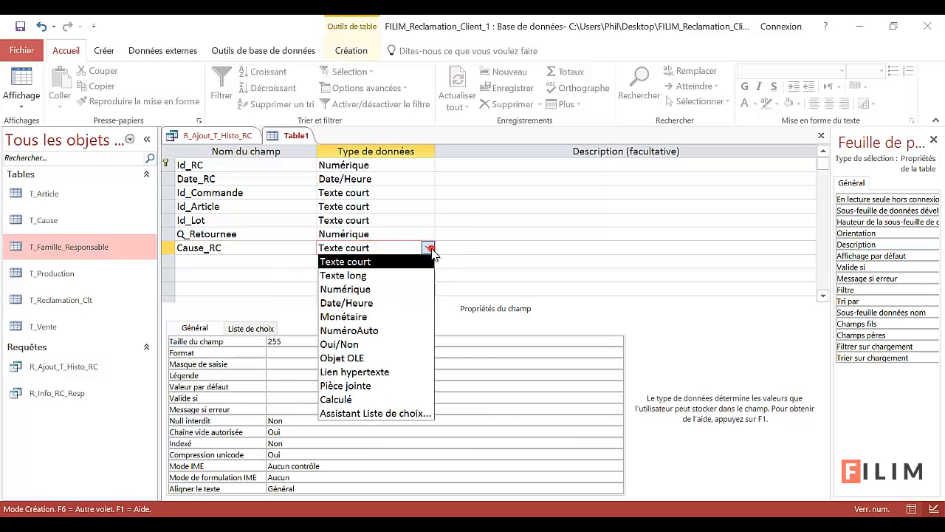
left_click(358, 288)
left_click(295, 264)
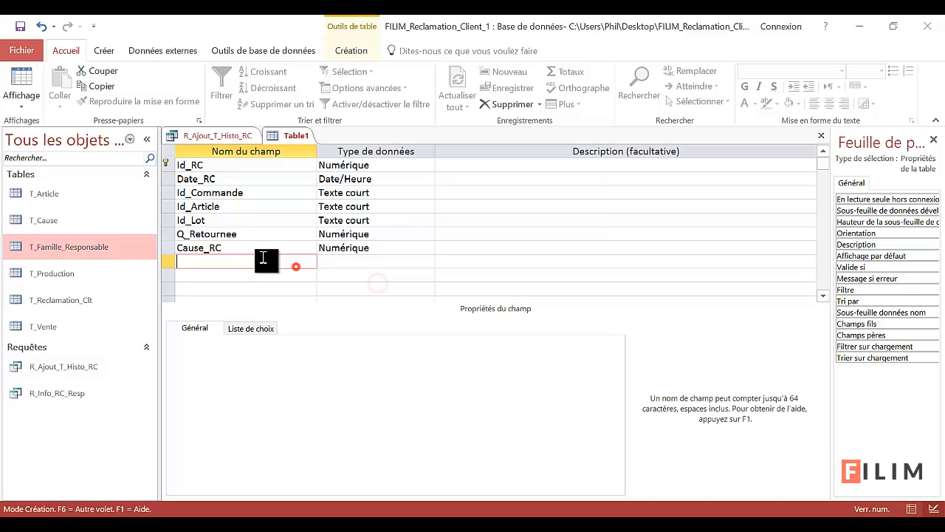
Step: Check the query's design and results, and add a field named Information with data type Texte long below Cause_RC
left_click(229, 139)
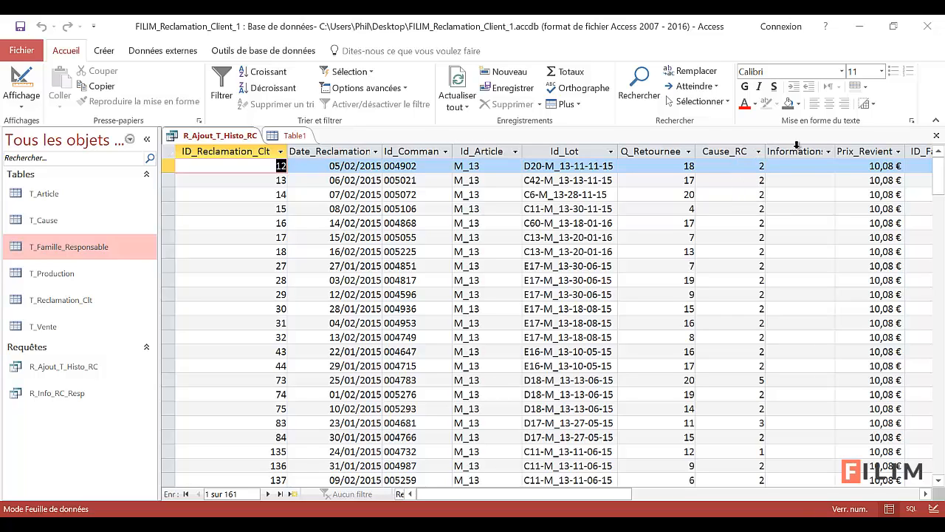
left_click(22, 80)
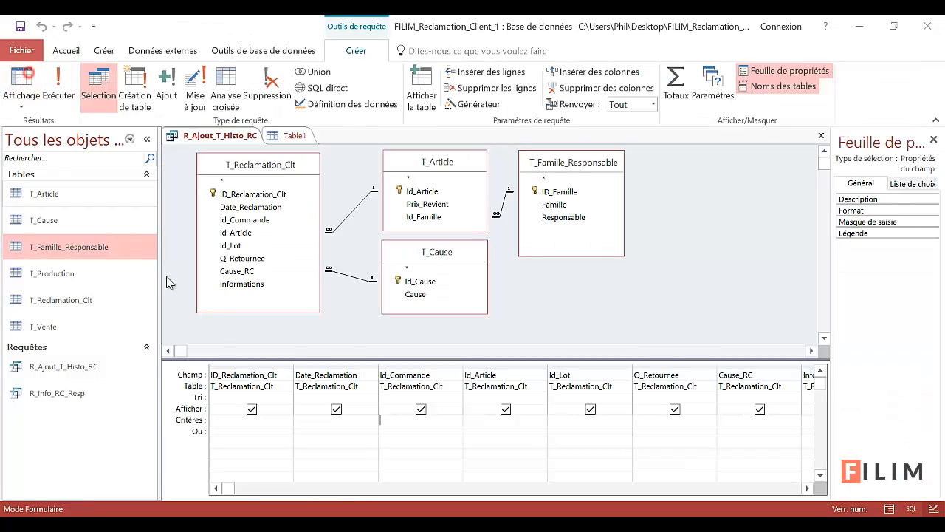
left_click(26, 85)
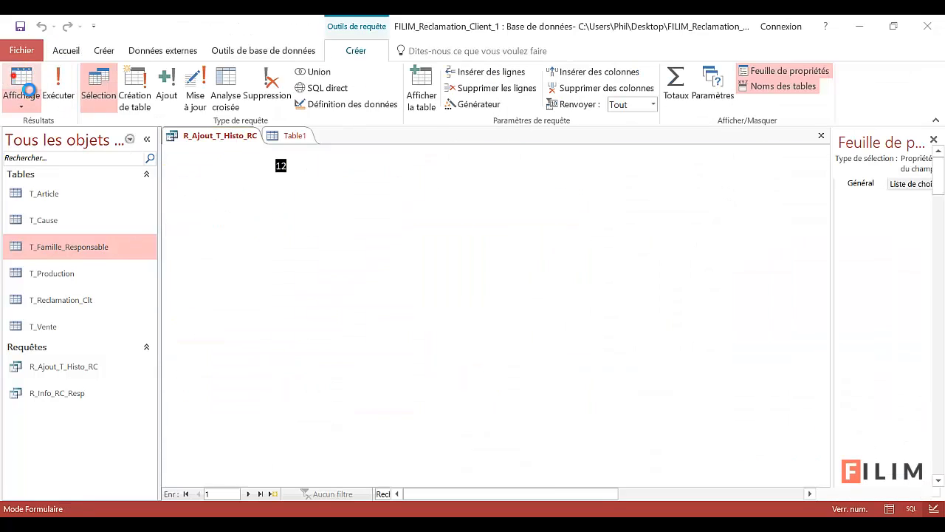
left_click(295, 135)
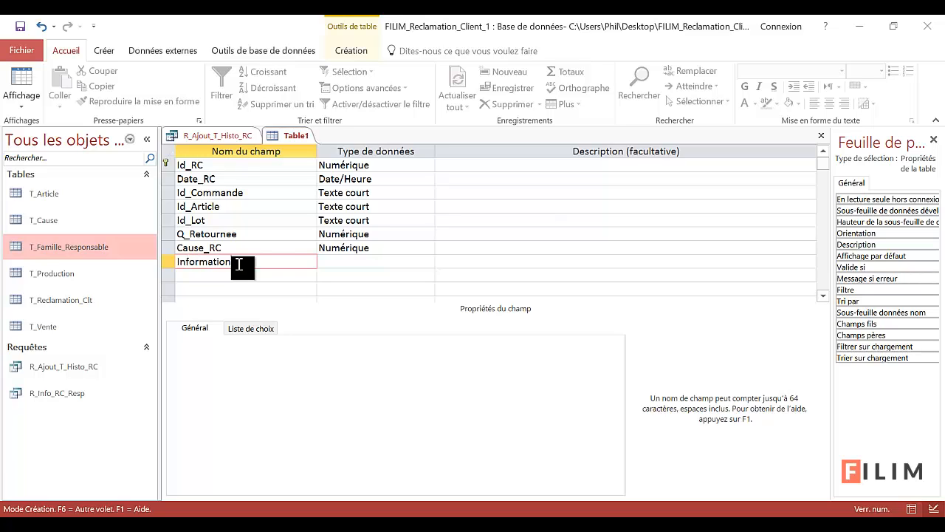
left_click(341, 264)
left_click(427, 261)
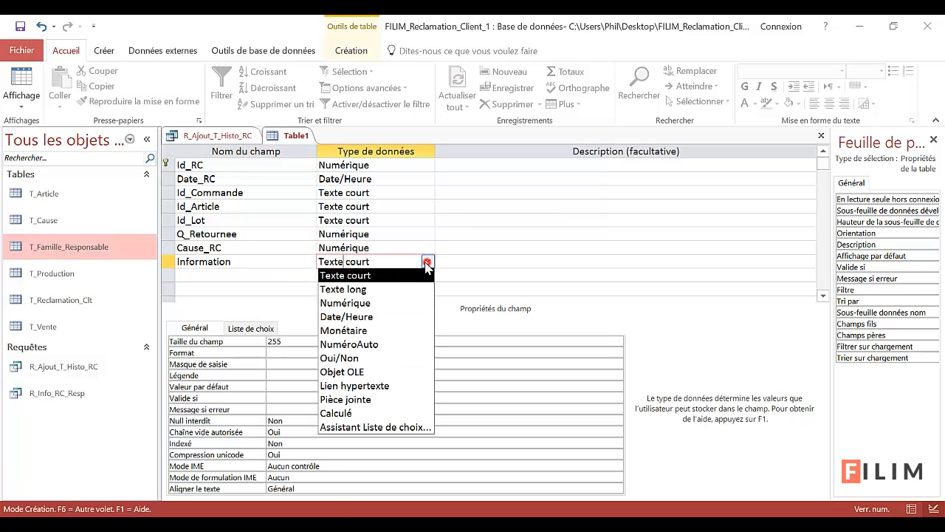
left_click(384, 290)
left_click(293, 278)
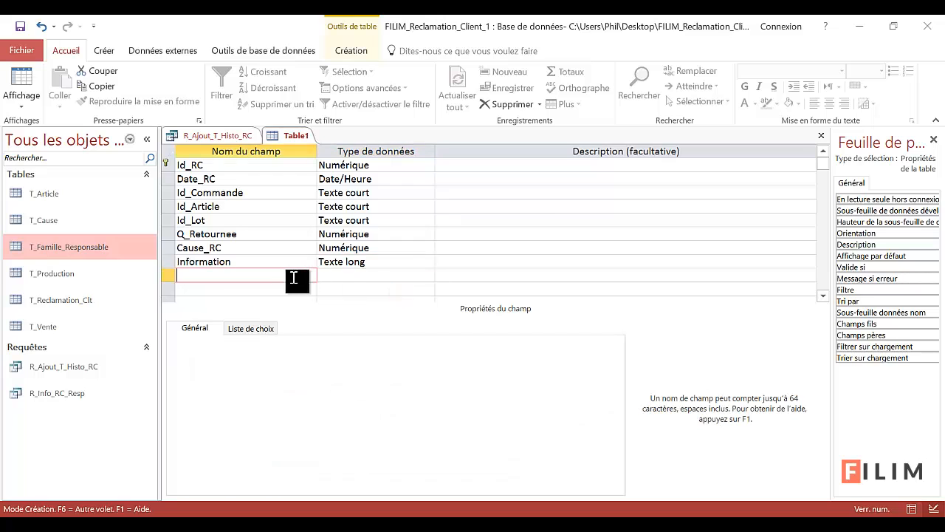
Step: Add a field named Prix_Revient with data type Monétaire below Information, matching the query's next column
left_click(211, 136)
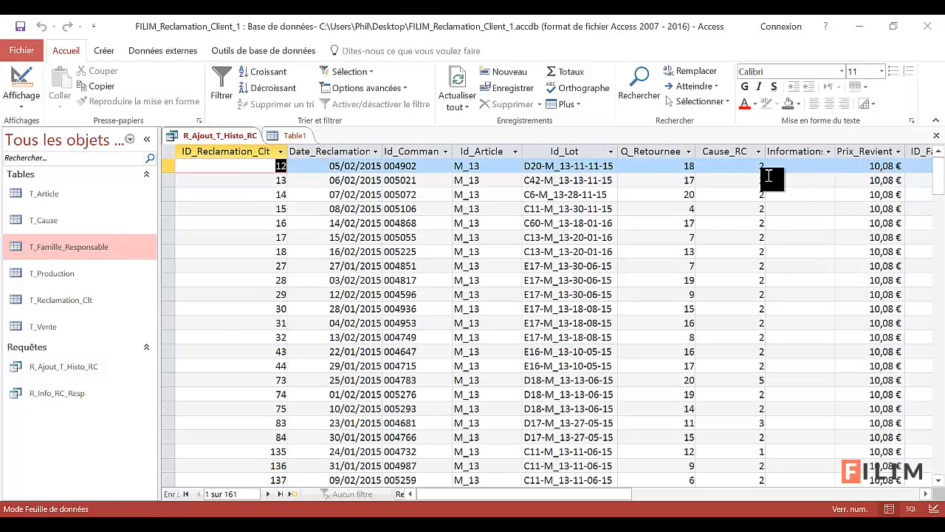
left_click(290, 136)
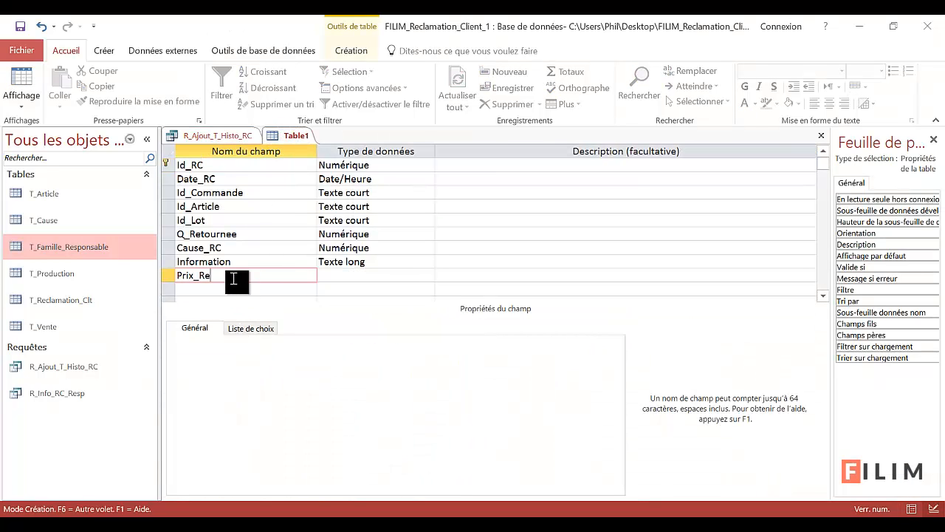
type("t")
left_click(391, 279)
left_click(428, 275)
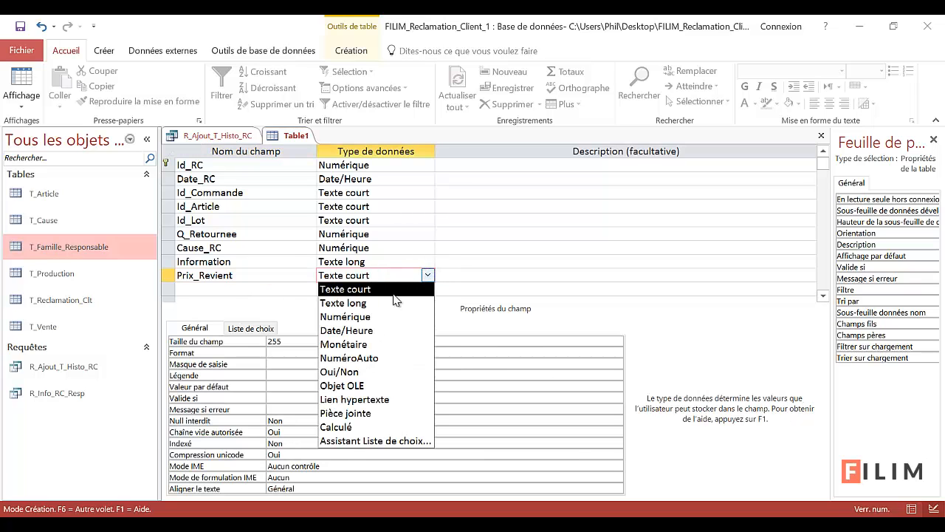
left_click(378, 343)
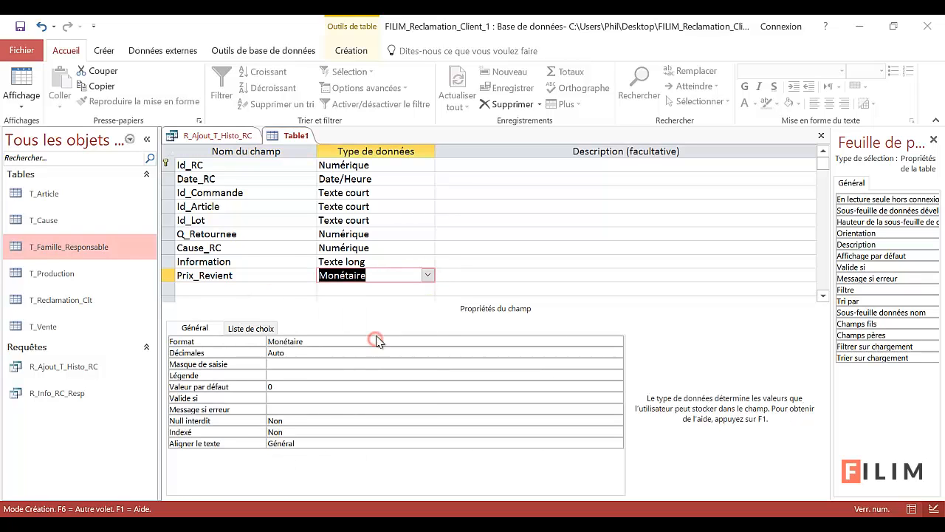
left_click(272, 286)
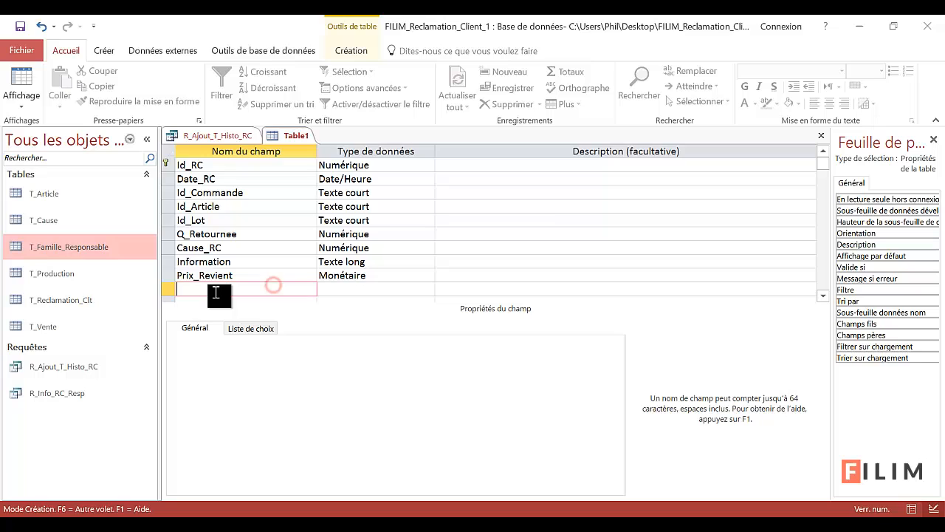
Step: Check the query results for the next column and add a field named Id_Famille with data type Numérique below Prix_Revient
left_click(217, 135)
left_click_drag(609, 494, 746, 494)
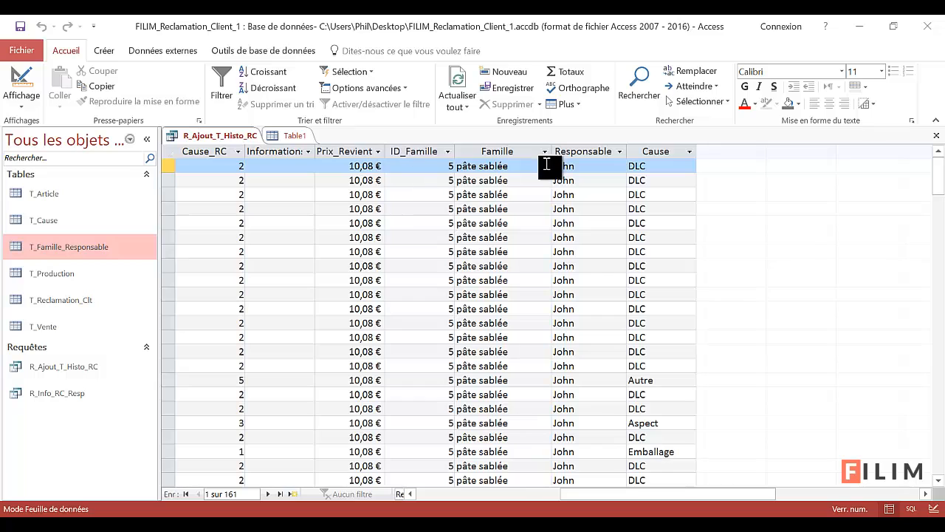
left_click(285, 136)
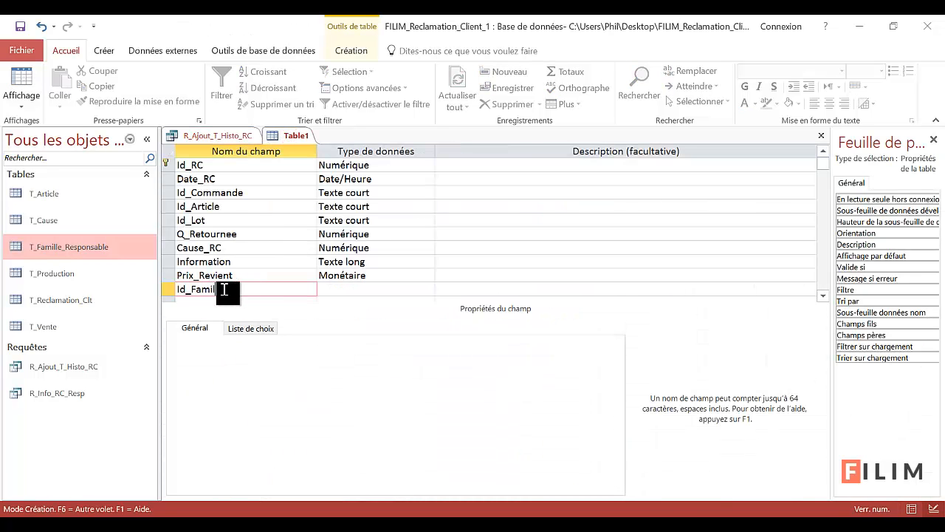
type("le")
key("Tab")
scroll(221, 284, "down", 1)
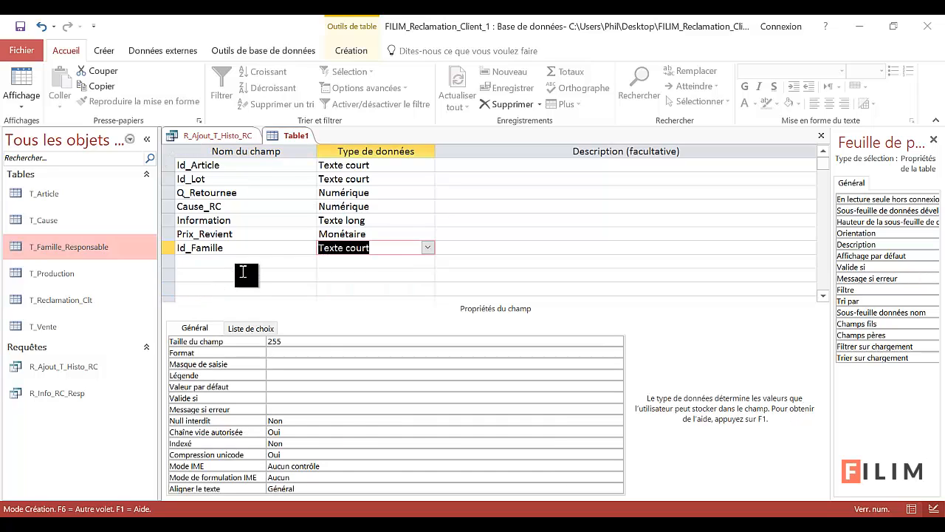
left_click(428, 248)
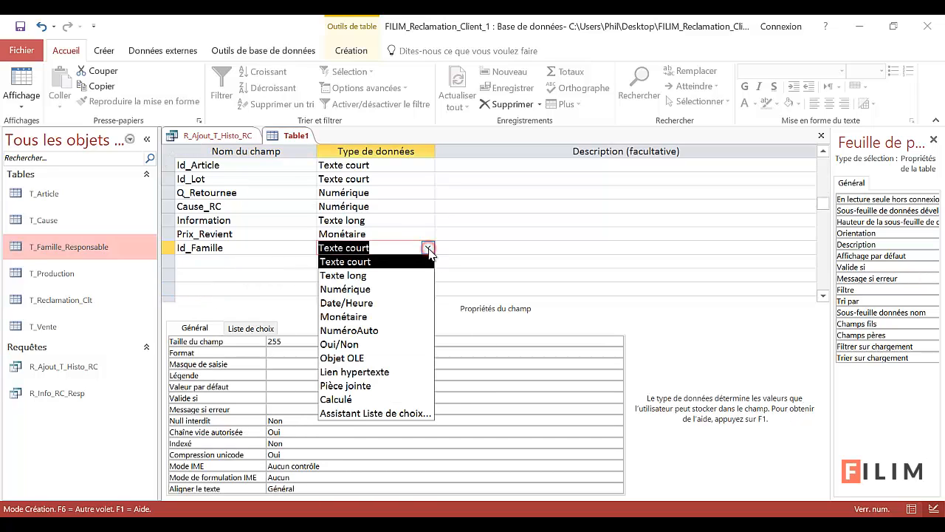
left_click(368, 288)
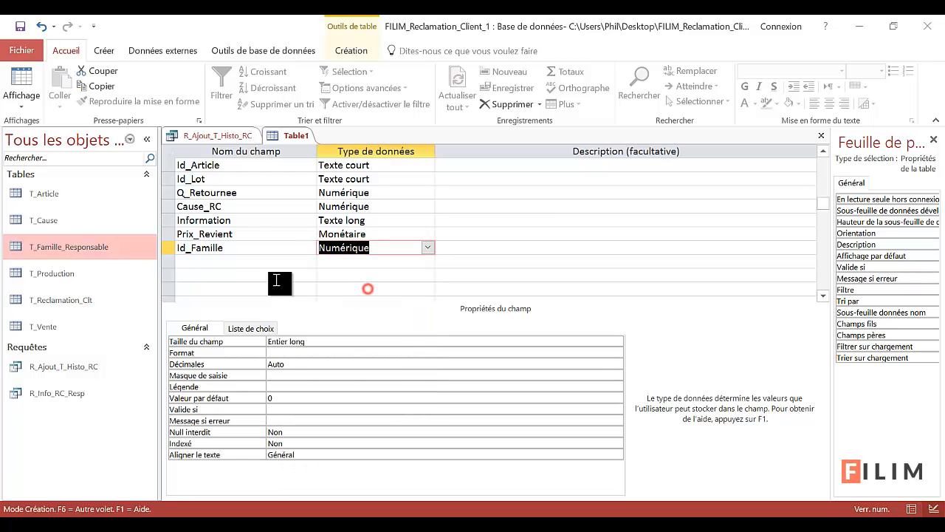
Step: Add a field named Famille with data type Texte court below Id_Famille
left_click(270, 262)
type("F")
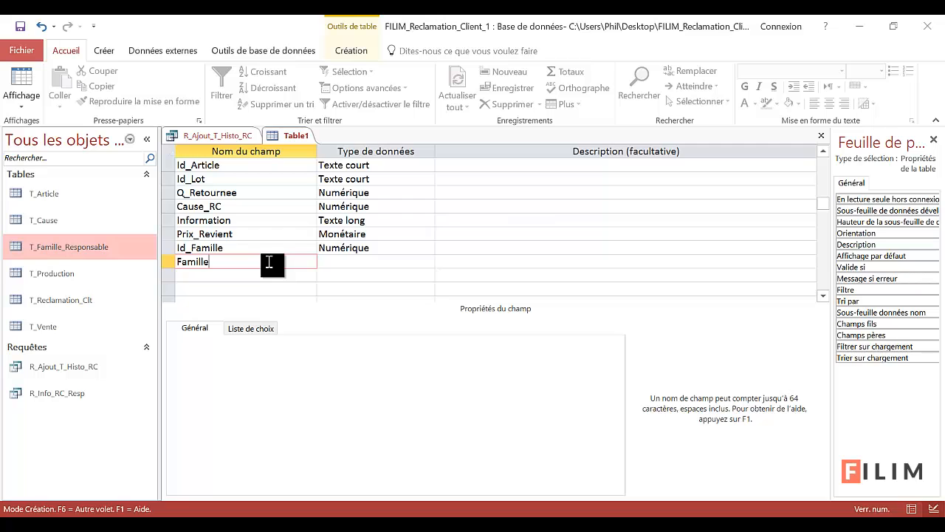
type("amille")
left_click(338, 260)
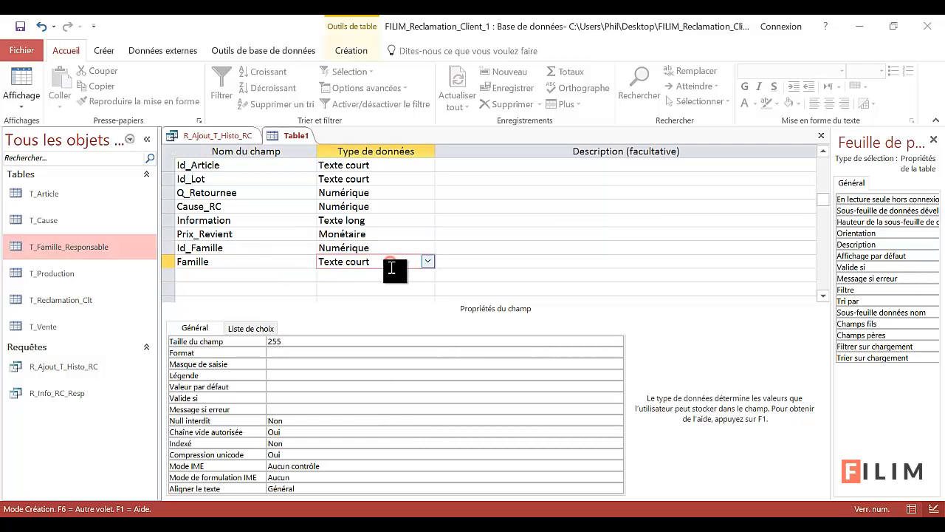
Step: Check the query's last columns and add the fields Responsable and Cause, both with data type Texte court, below Famille
left_click(218, 135)
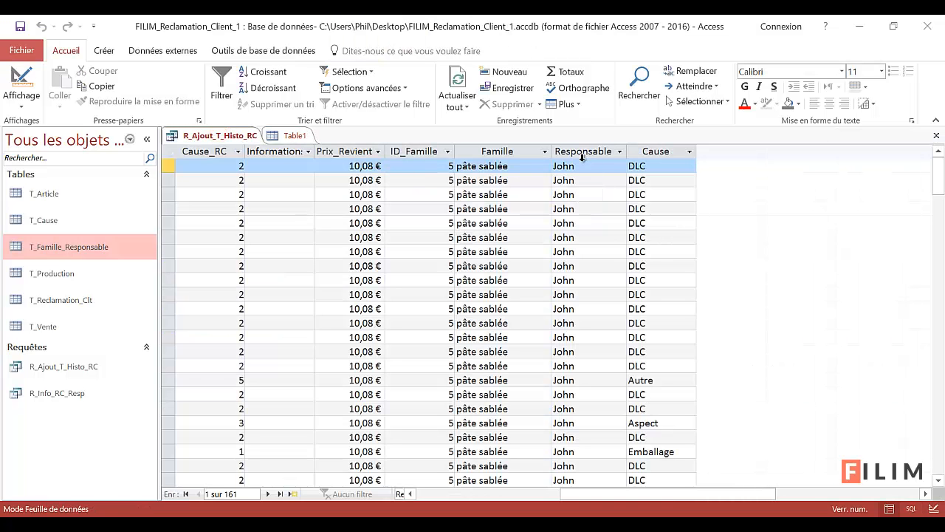
left_click(287, 136)
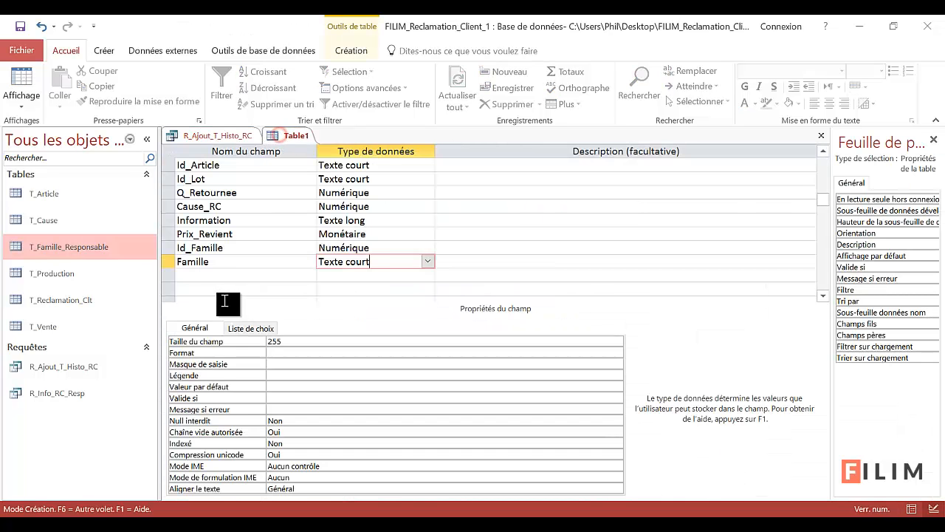
left_click(222, 276)
type("Respons")
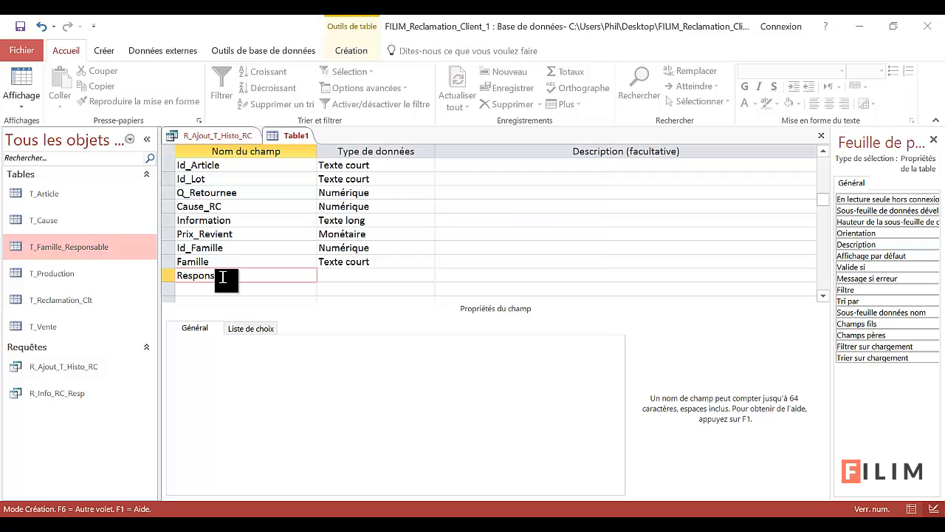
key("Down")
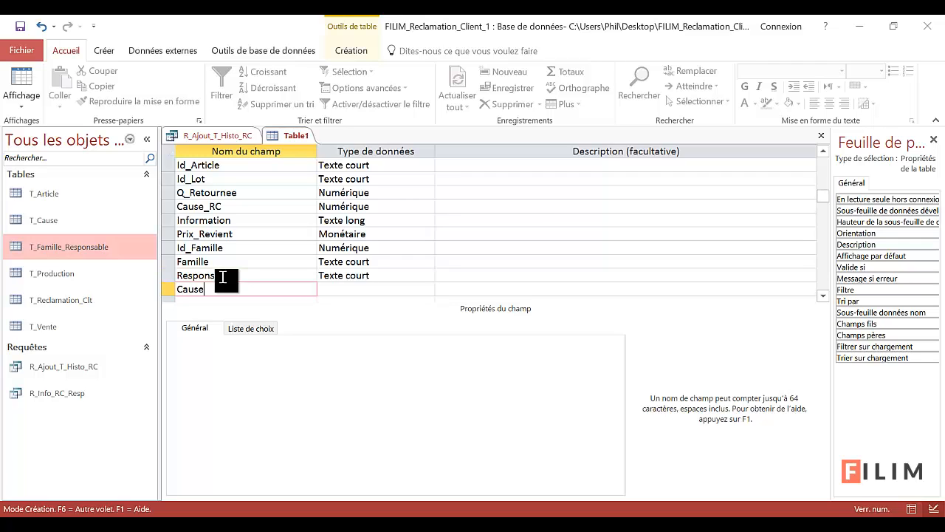
key("Tab")
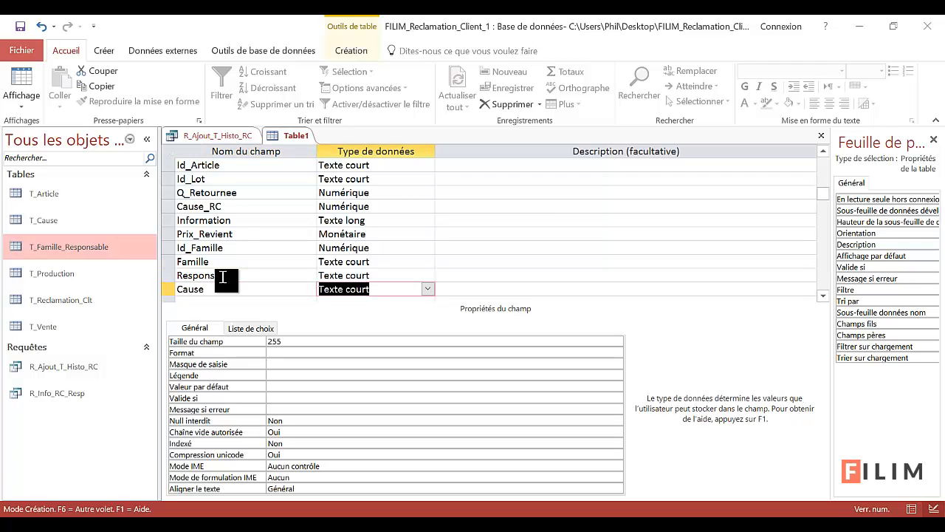
Step: Compare the field list with the query results and save the new table as T_Histo_RC
left_click(212, 136)
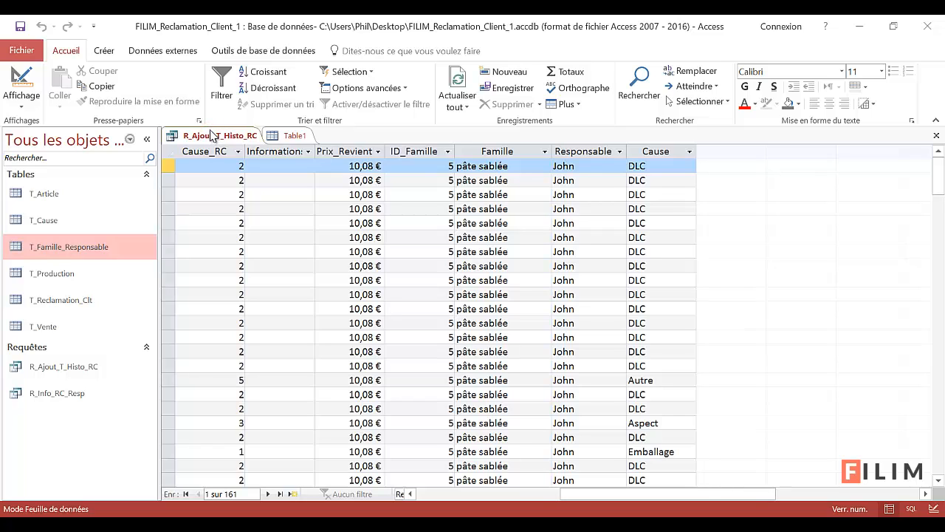
left_click(288, 137)
key("ctrl+s")
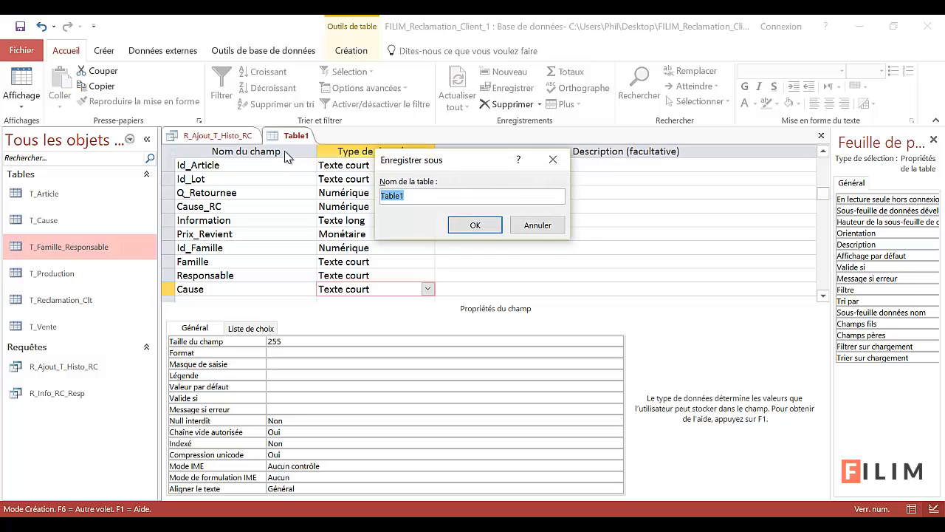
type("T_Histo_RC")
key("Return")
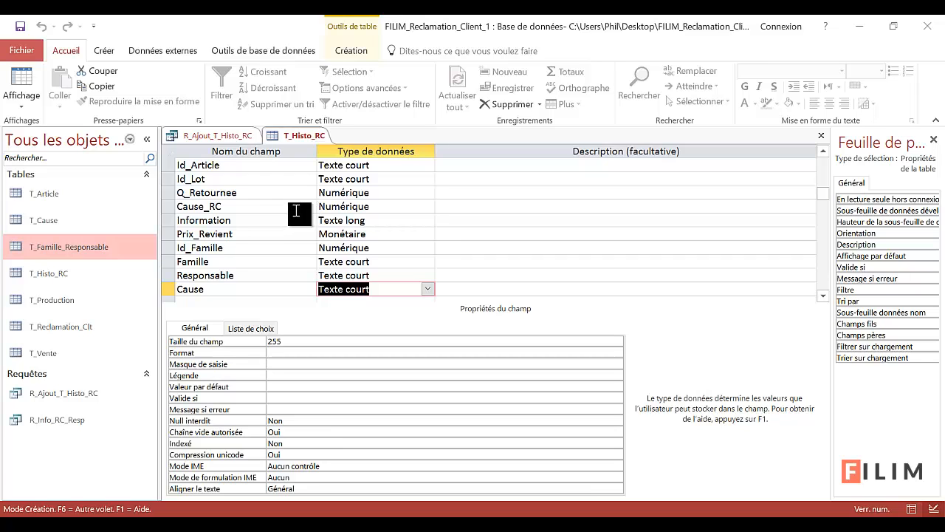
Step: Review all columns of the R_Ajout_T_Histo_RC results, narrowing ID_Reclamation_Clt and widening Date_Reclamation so its full header shows
left_click(219, 136)
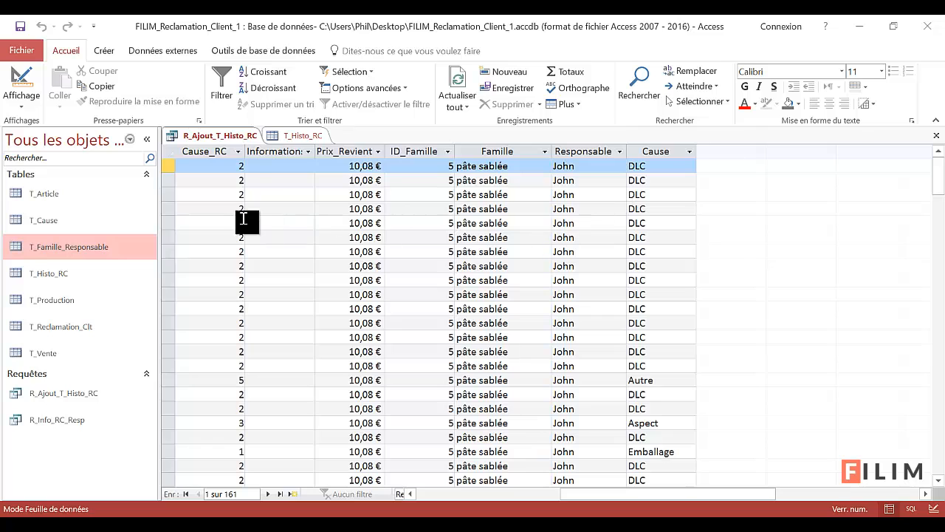
left_click(165, 240)
left_click_drag(745, 495, 574, 474)
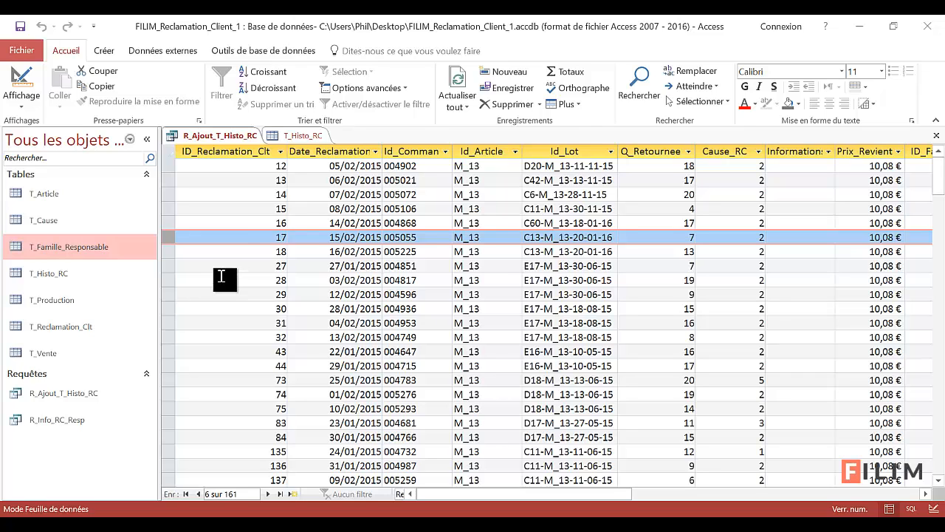
left_click_drag(287, 156, 282, 155)
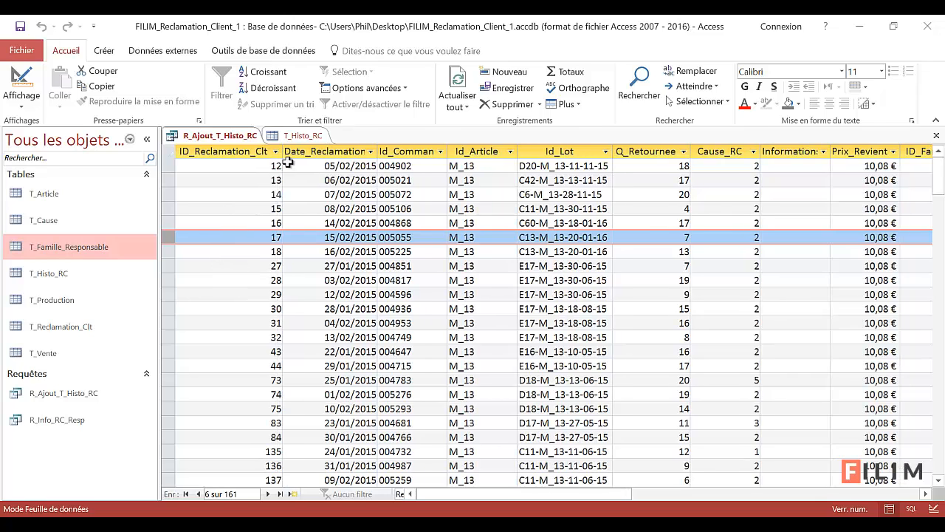
left_click_drag(378, 154, 386, 155)
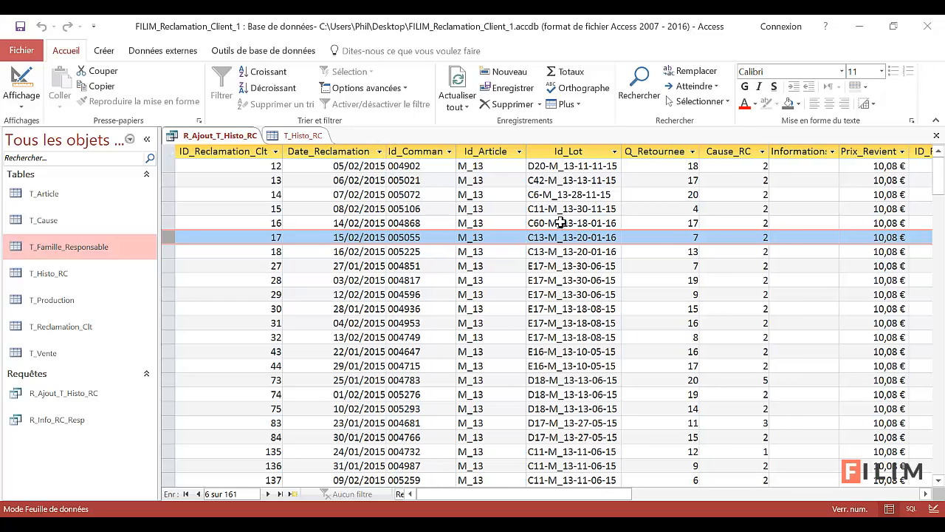
left_click_drag(534, 494, 654, 510)
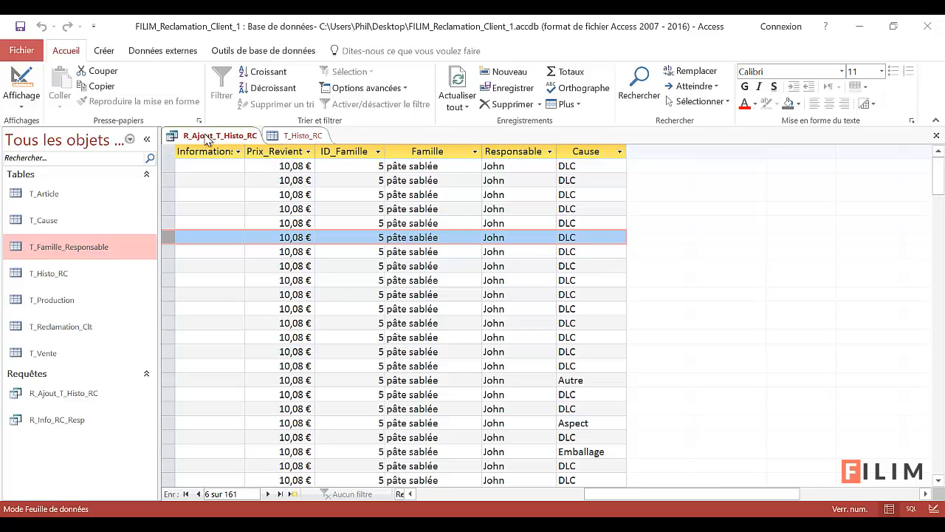
Step: Add the calculated field Date_Ecriture: Date() after Cause in the design of the R_Ajout_T_Histo_RC query
left_click(20, 81)
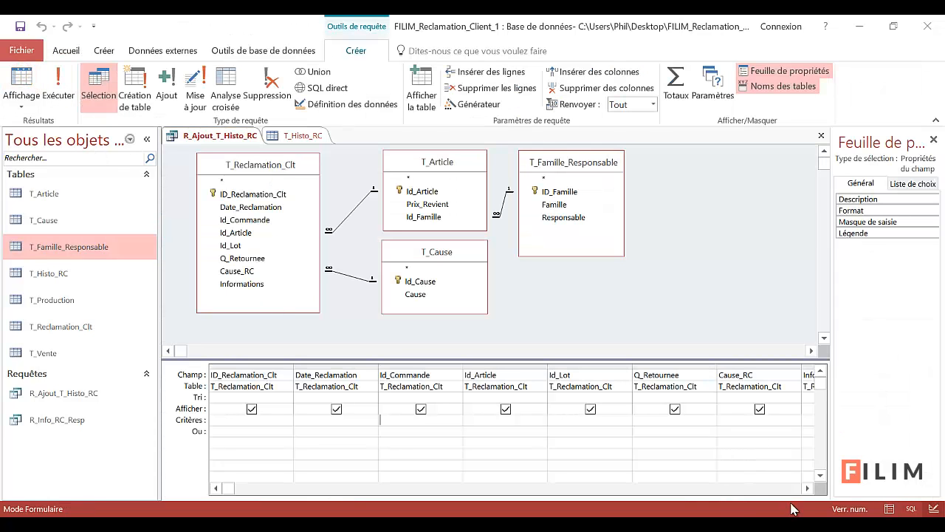
left_click(808, 488)
left_click(808, 488)
left_click(808, 488)
left_click(808, 488)
left_click(807, 489)
left_click(808, 488)
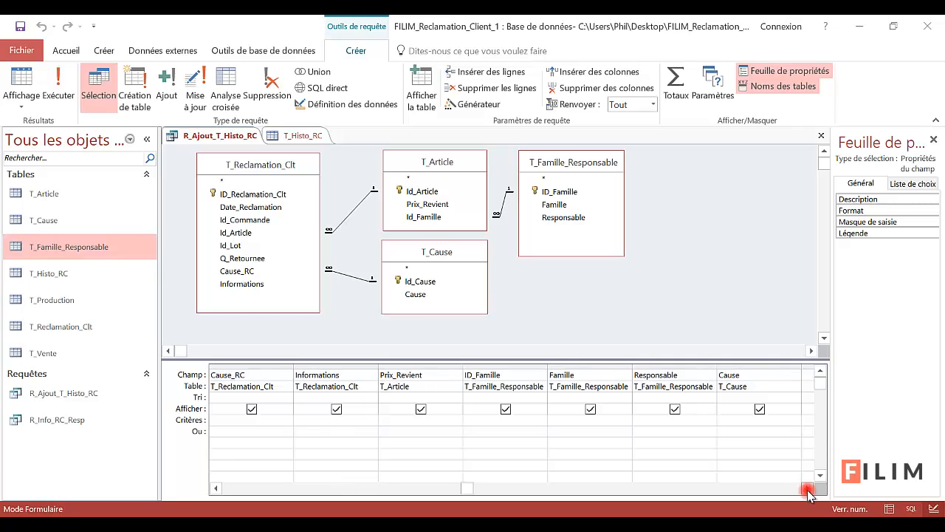
left_click(808, 488)
left_click(807, 488)
left_click(666, 374)
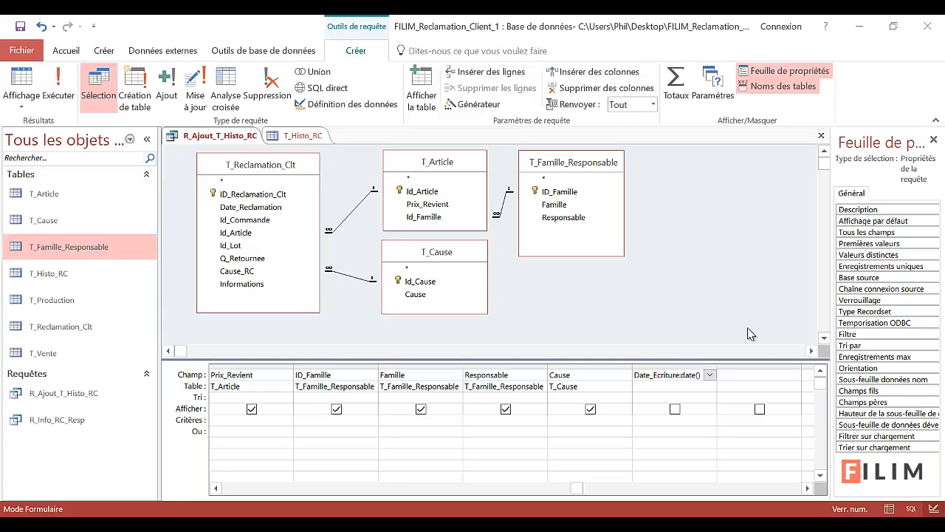
left_click(647, 386)
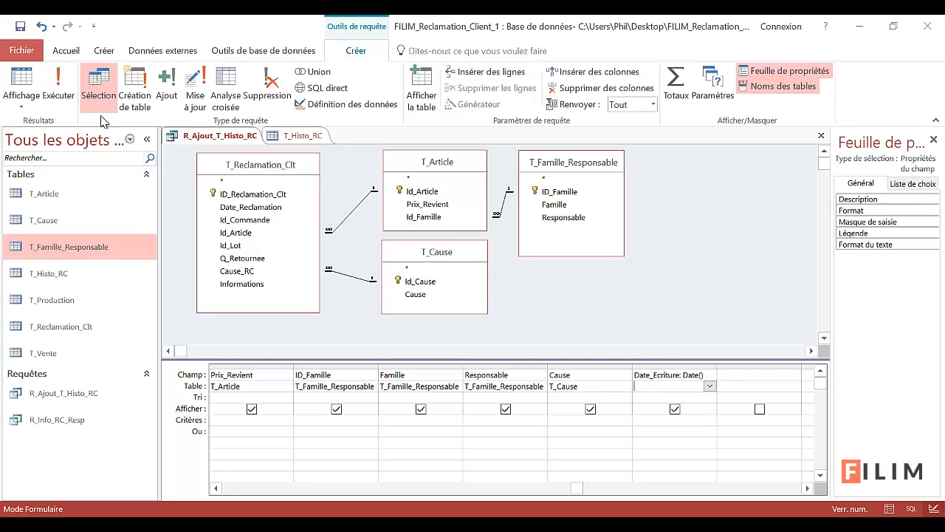
Step: Display the query results, fit the Date_Ecriture column's width to its contents and check its dates across the records
left_click(22, 80)
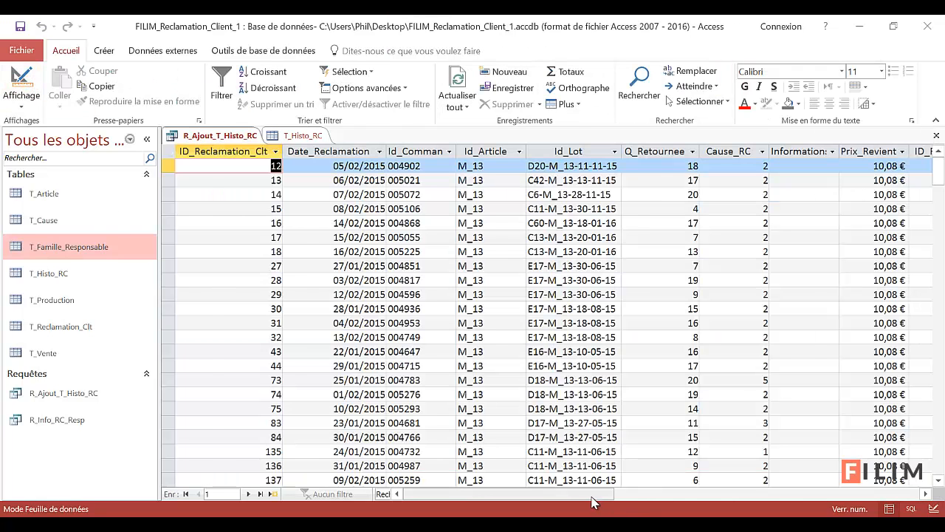
left_click_drag(592, 497, 781, 497)
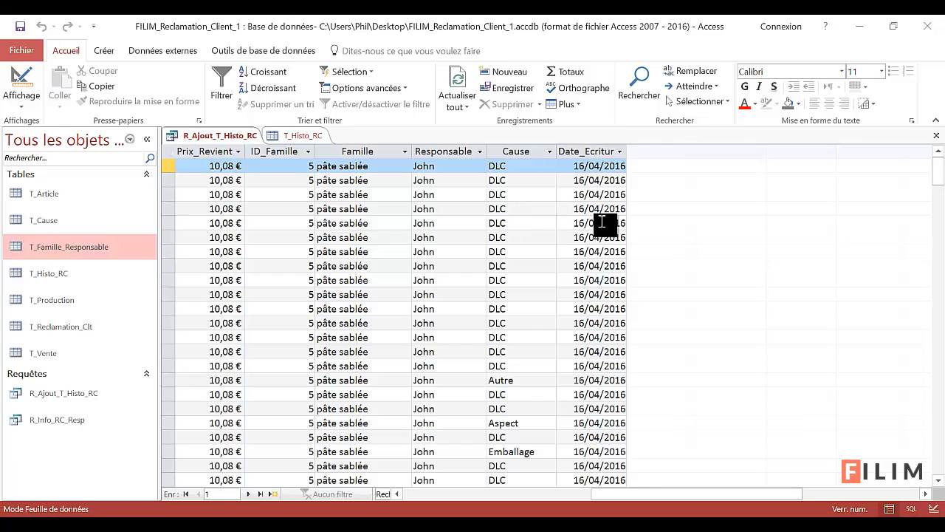
double_click(626, 151)
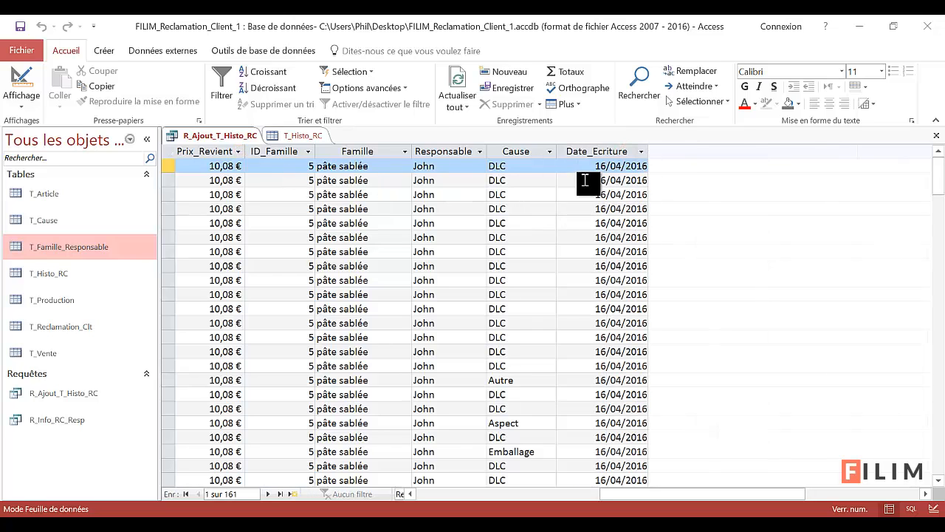
scroll(939, 182, "down", 1)
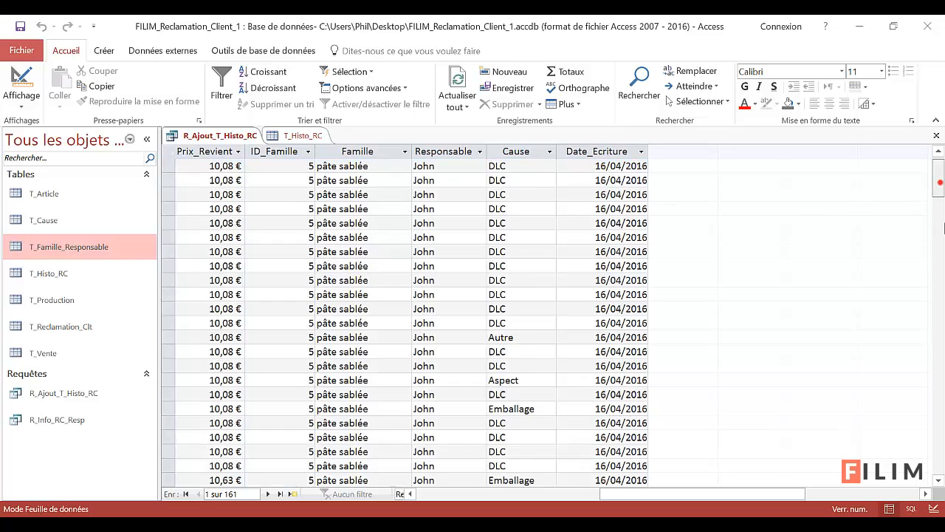
left_click_drag(943, 224, 944, 165)
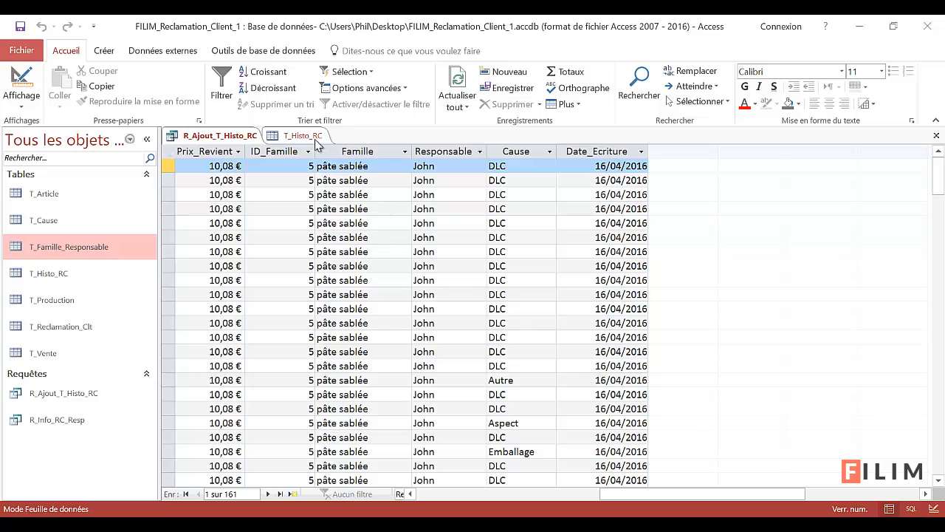
Step: Add a field named Date_Ecriture with data type Date/Heure below Cause in the T_Histo_RC table
left_click(299, 137)
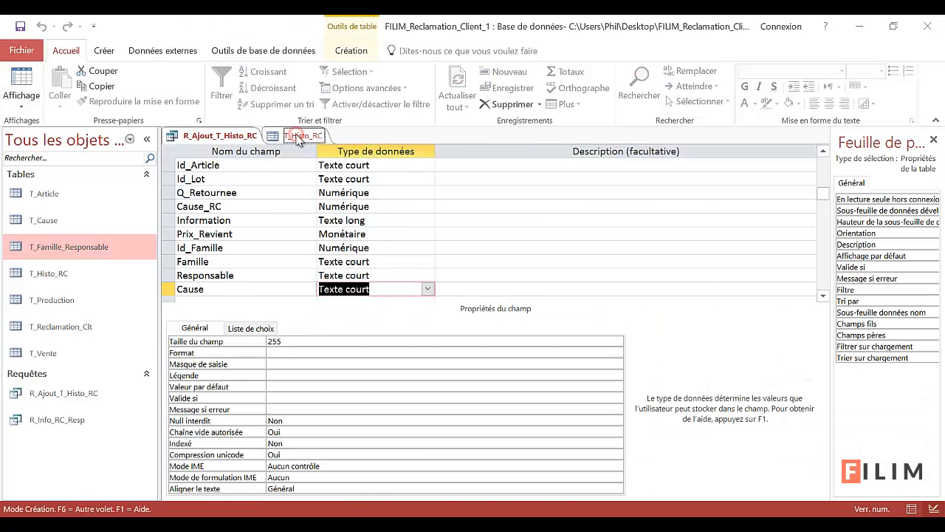
left_click(265, 301)
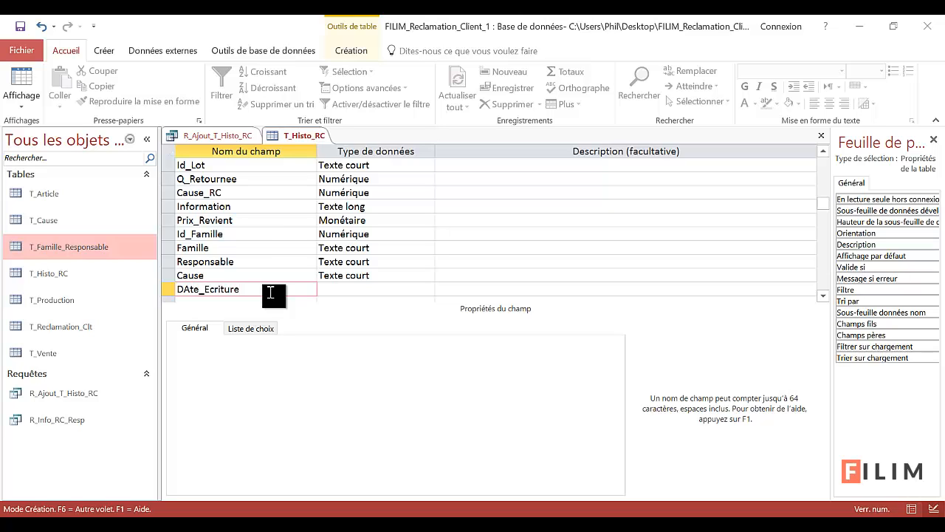
key("Tab")
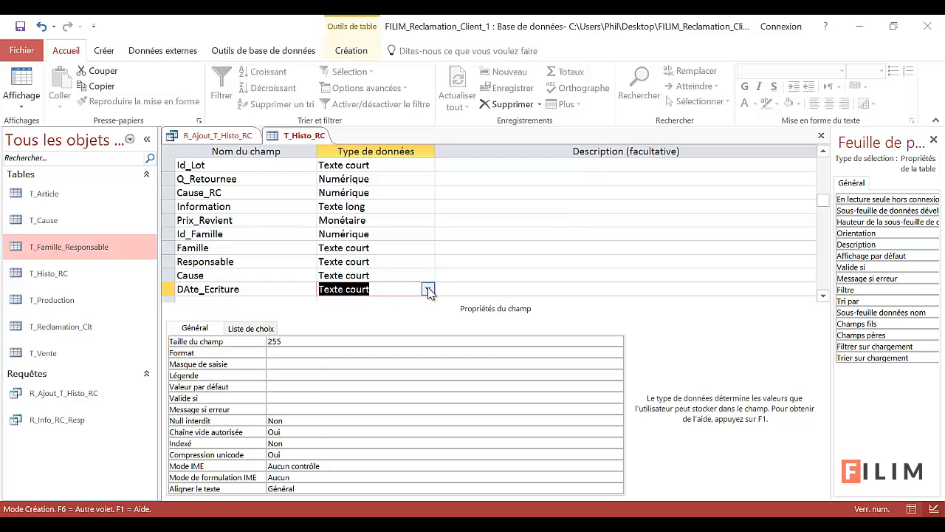
left_click(428, 290)
left_click(376, 342)
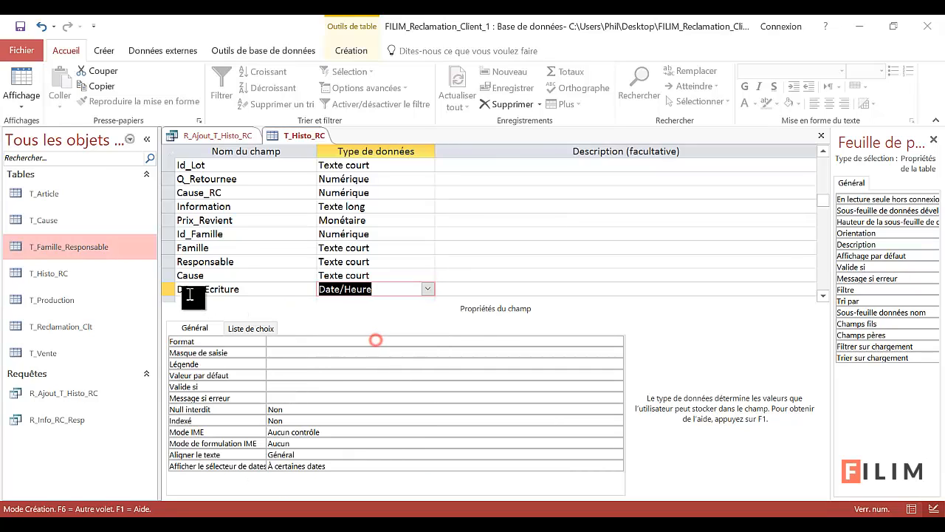
left_click(189, 292)
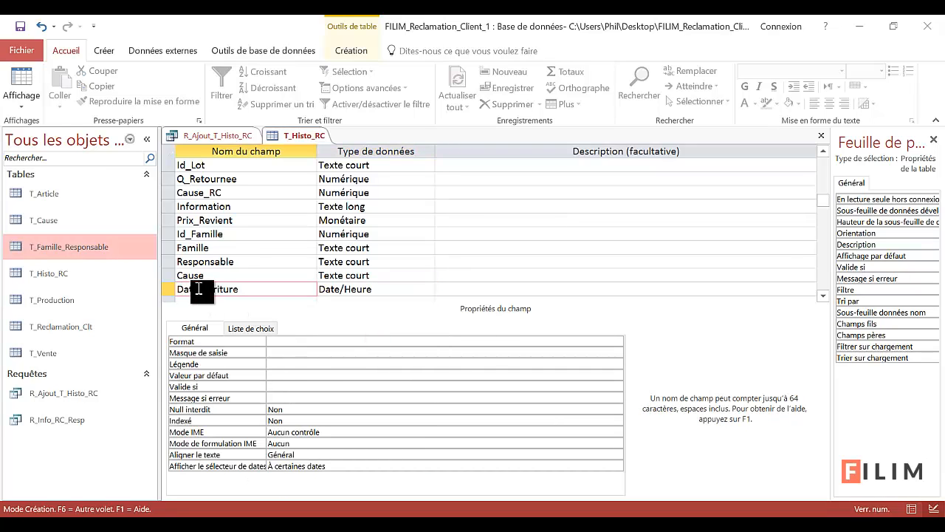
left_click(252, 262)
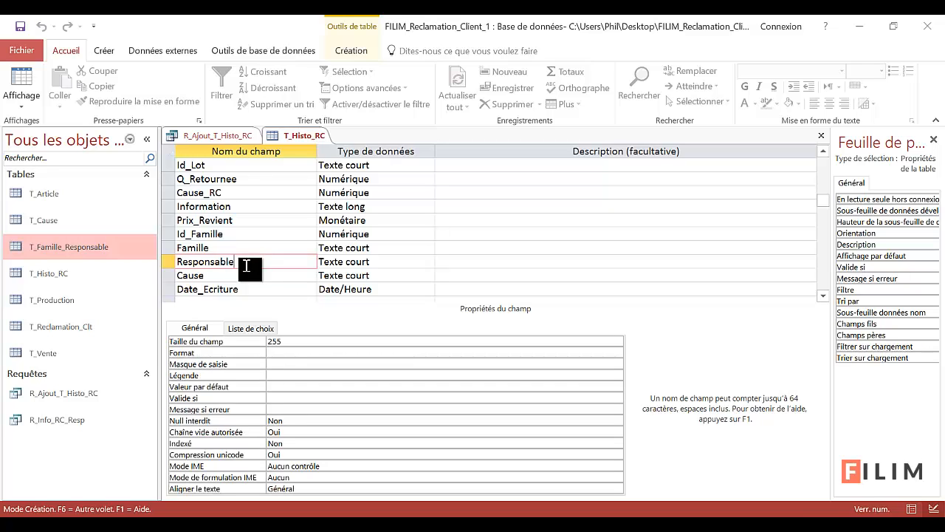
Step: Display the T_Histo_RC table's records and compare its columns with those of the R_Ajout_T_Histo_RC query results
left_click(29, 83)
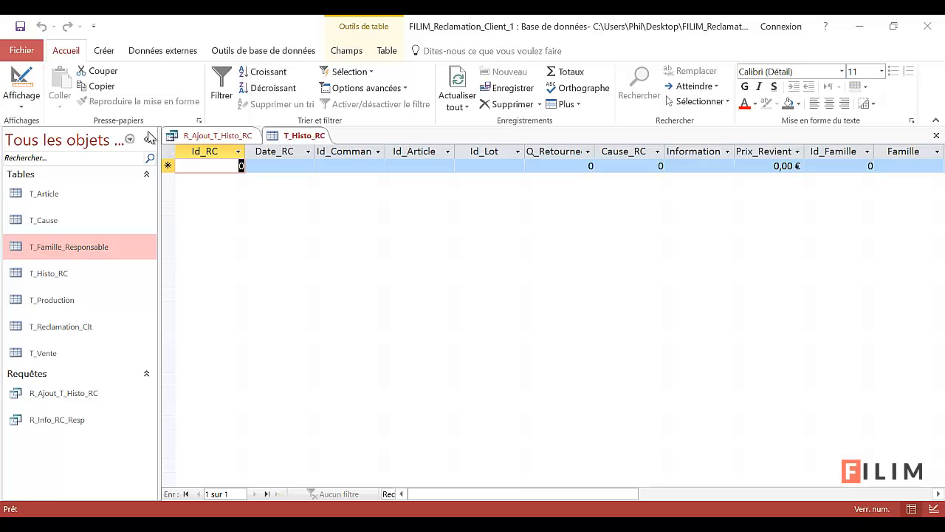
left_click(216, 137)
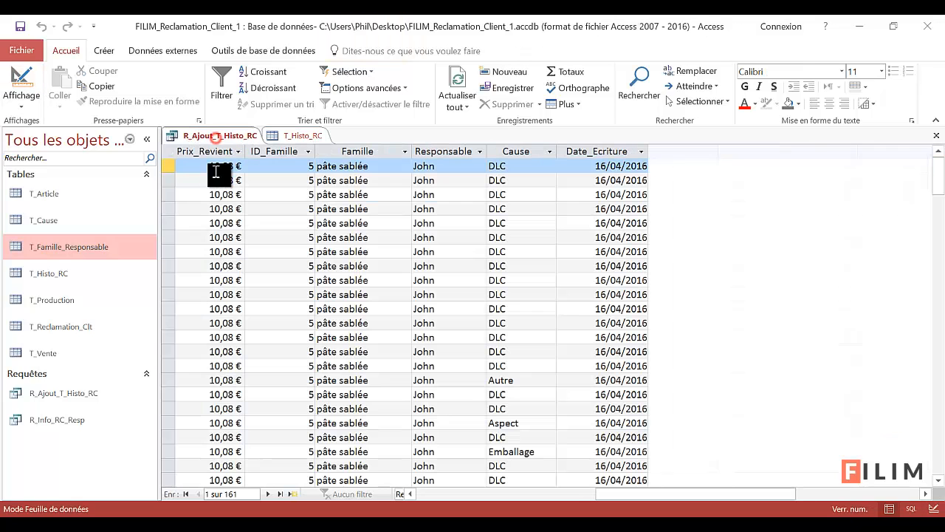
left_click(298, 136)
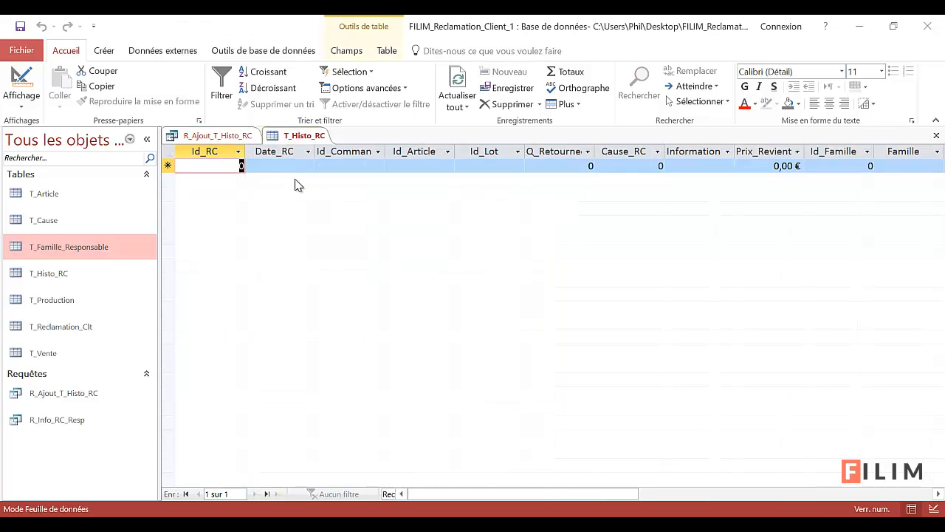
left_click(214, 136)
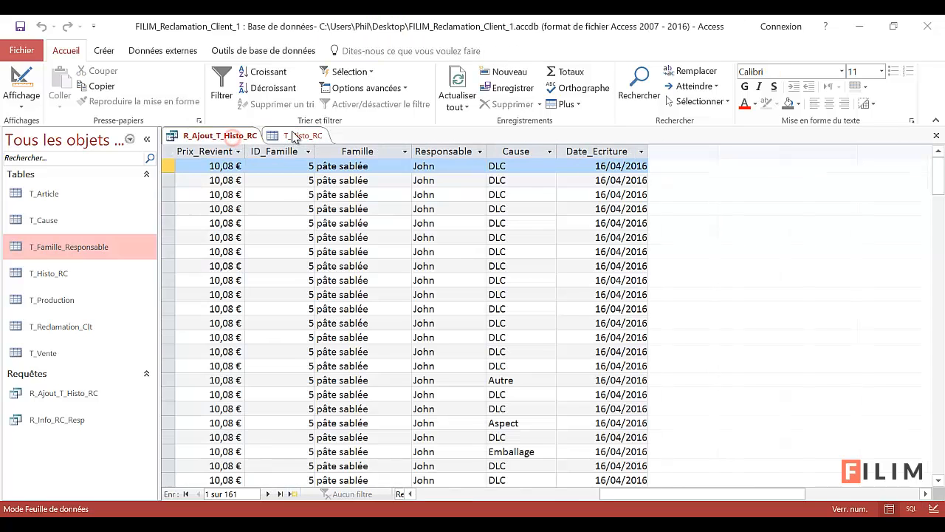
left_click(295, 135)
left_click(203, 137)
left_click(288, 135)
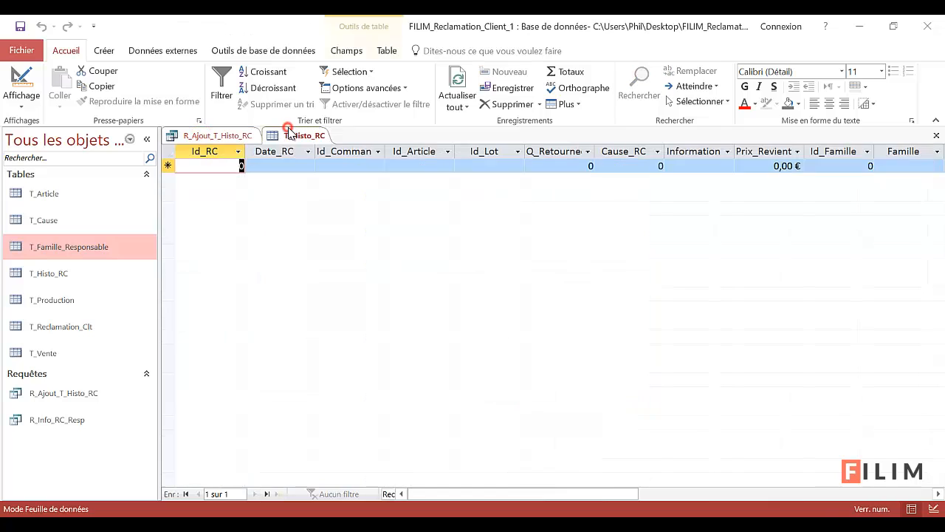
left_click(223, 139)
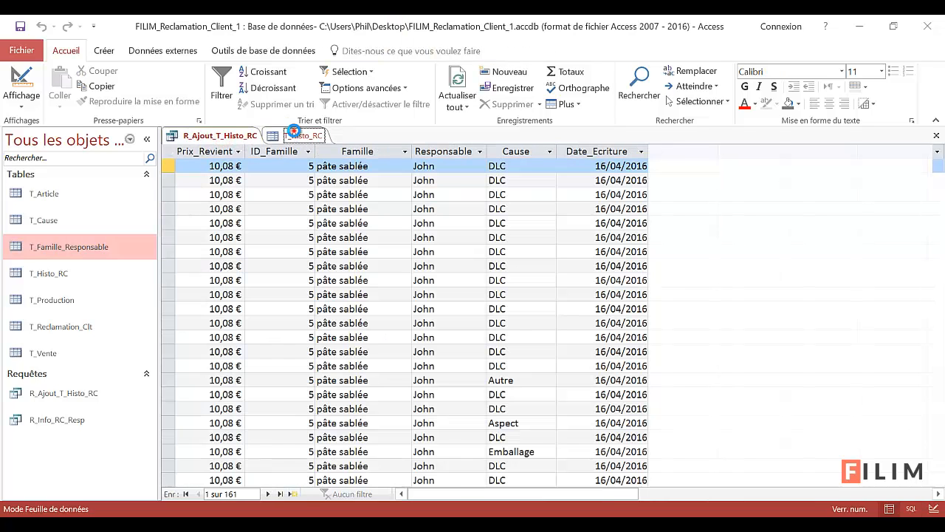
left_click(295, 136)
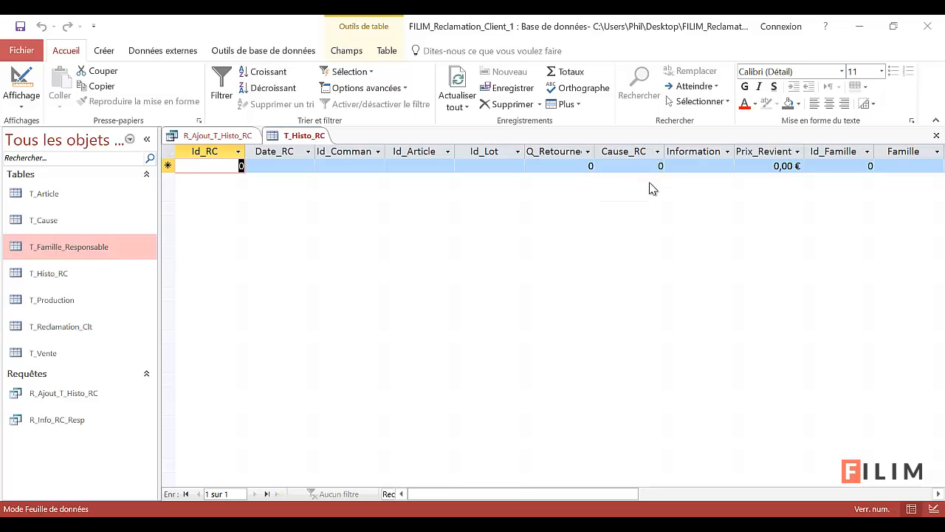
left_click(220, 140)
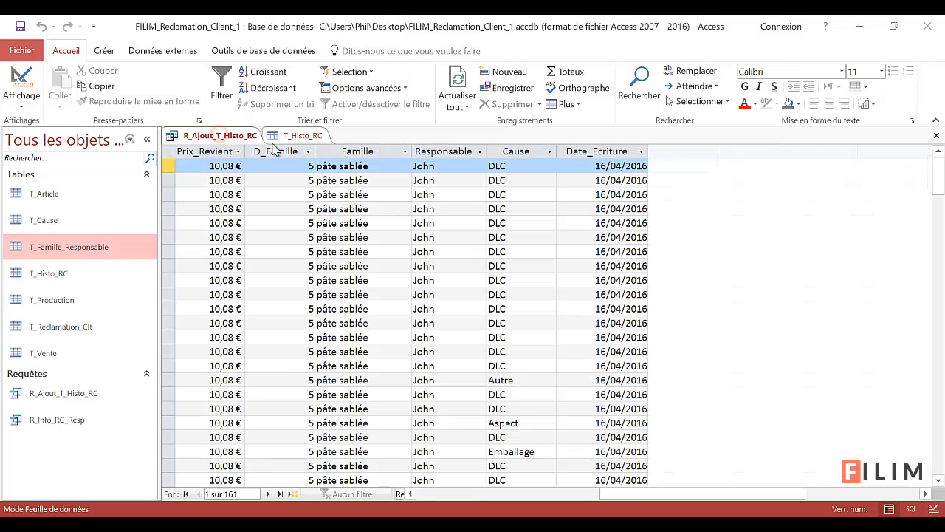
left_click(296, 136)
Step: Review the data types of the T_Histo_RC fields from Id_RC through Information in the table's design
left_click(32, 76)
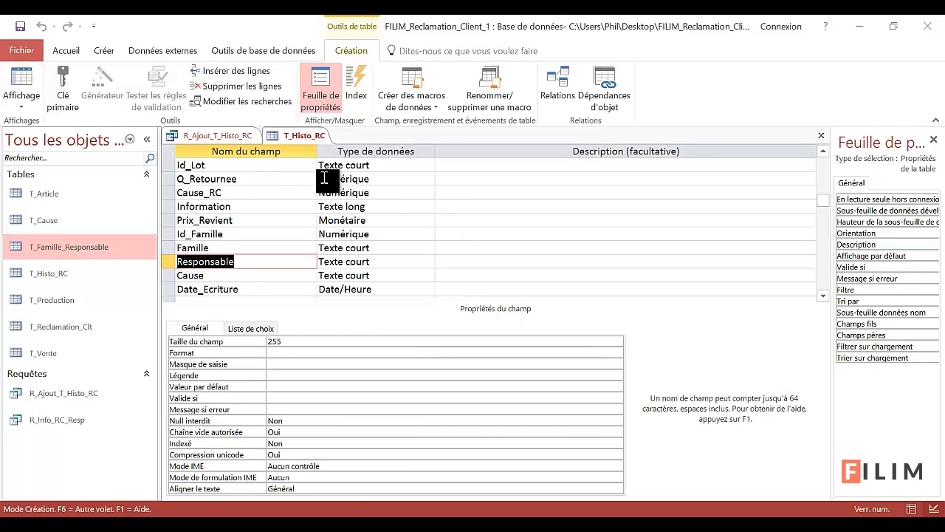
left_click(389, 168)
scroll(390, 170, "up", 2)
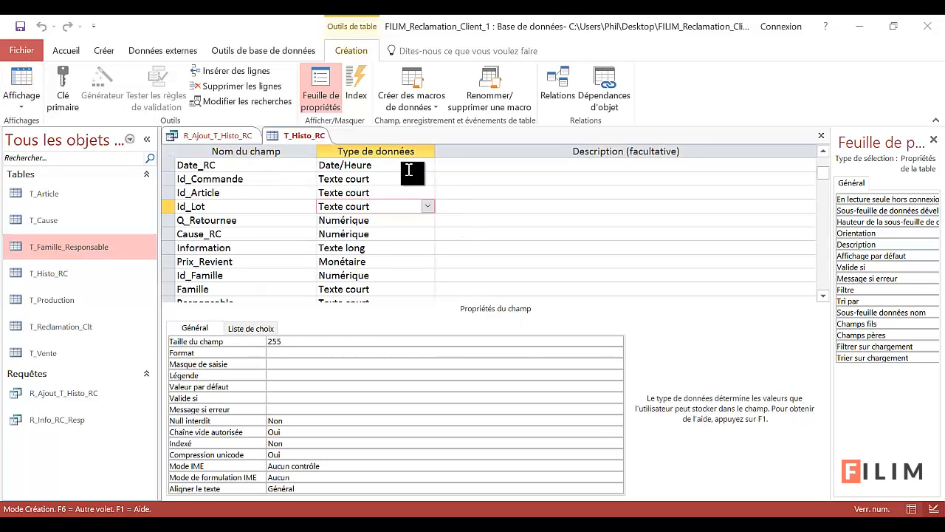
left_click(308, 162)
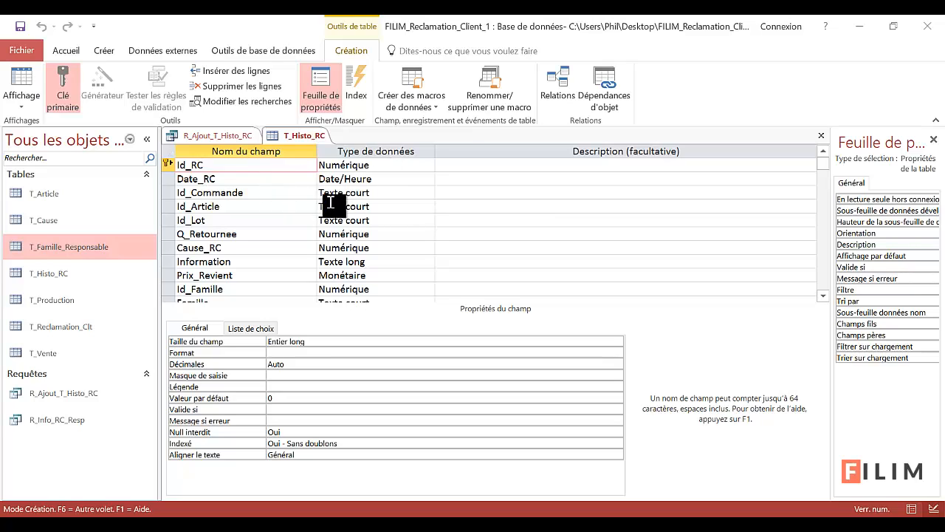
left_click(357, 235)
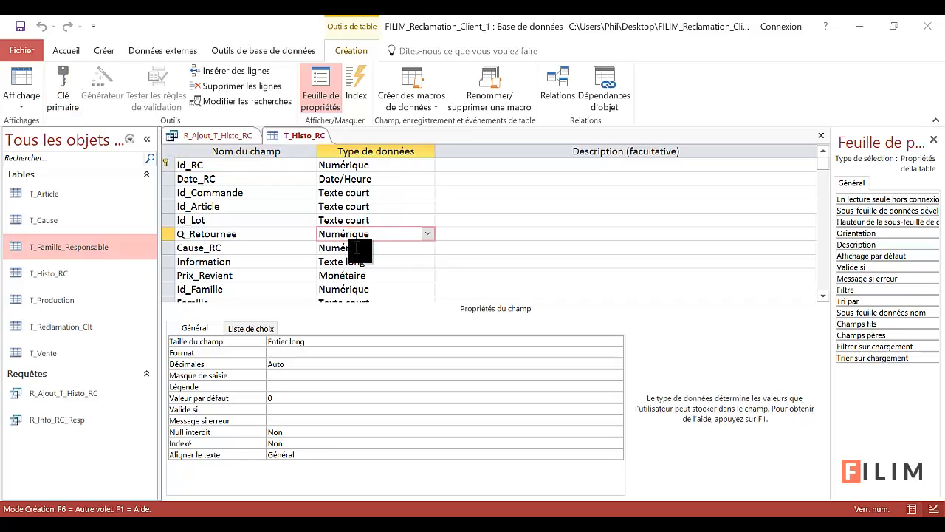
left_click(356, 248)
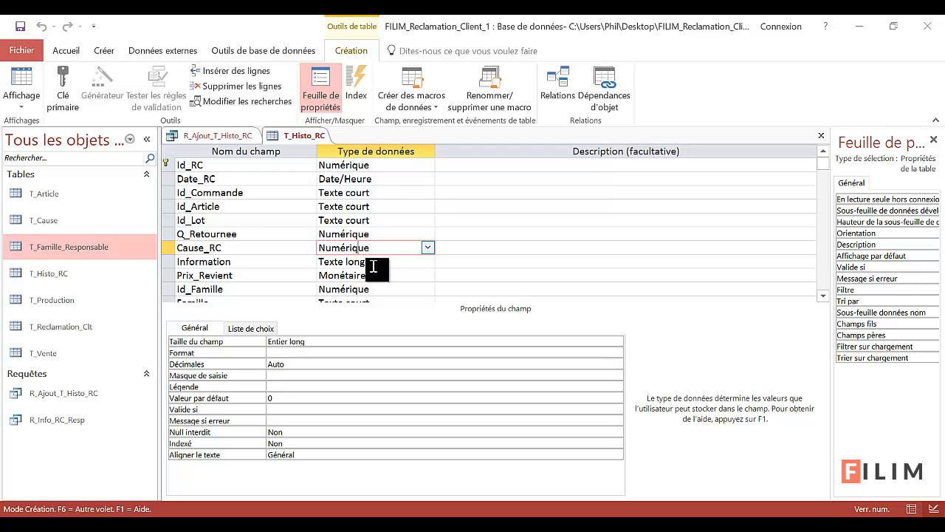
left_click(378, 261)
Step: Check the data types of the T_Histo_RC fields from Prix_Revient through Date_Ecriture and close the table
scroll(382, 262, "down", 1)
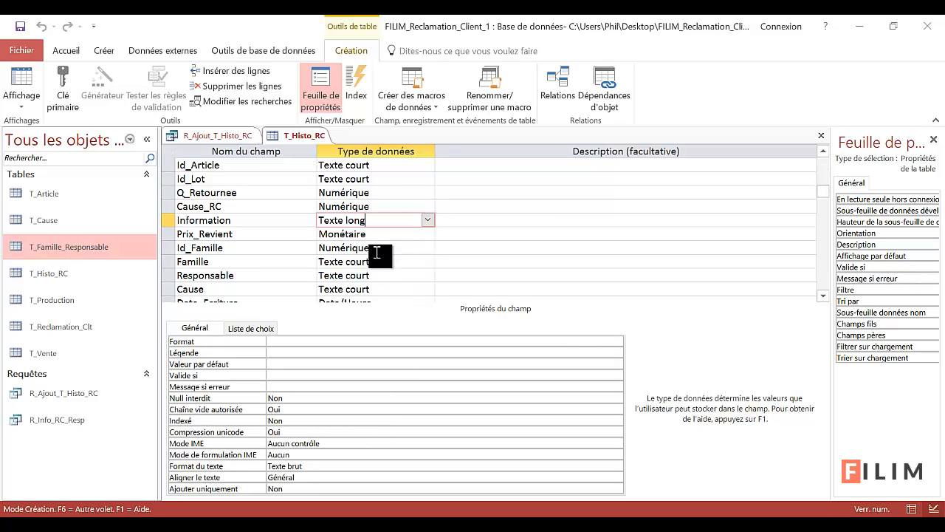
left_click(384, 234)
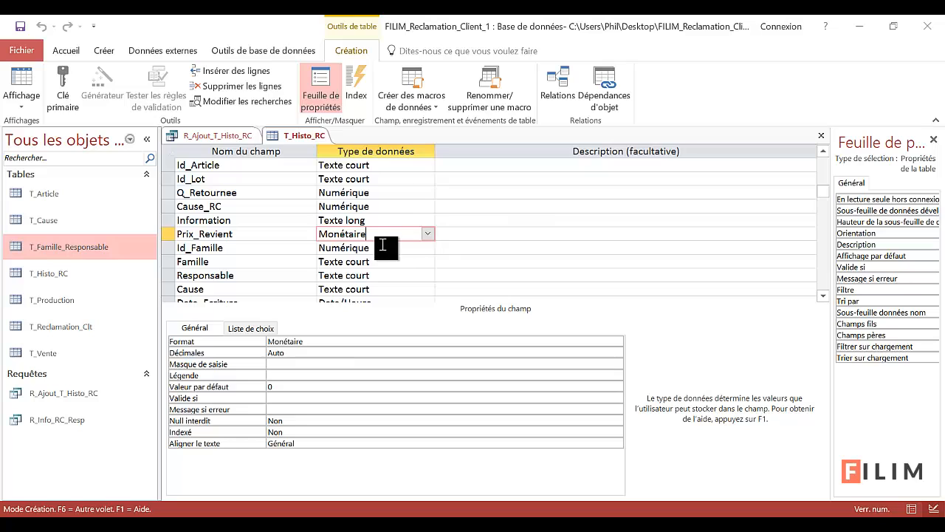
left_click(382, 247)
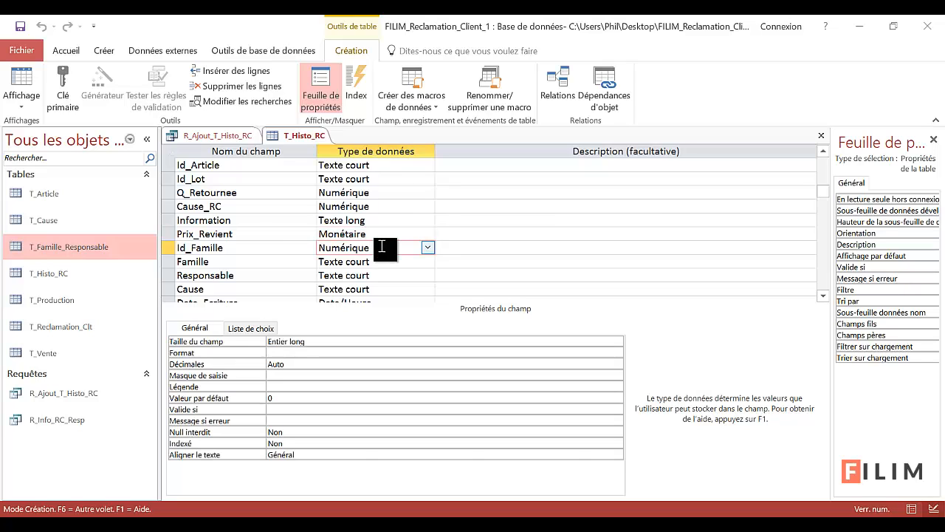
scroll(382, 247, "down", 1)
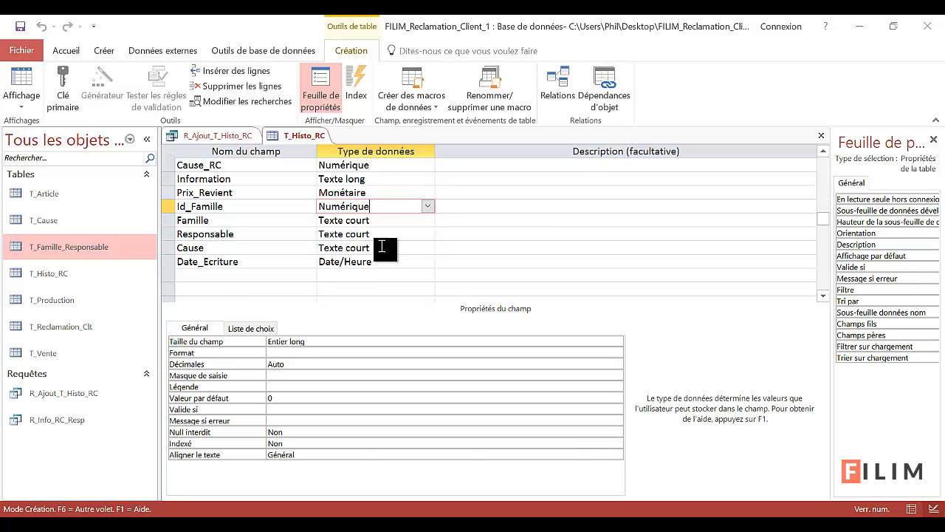
left_click(377, 221)
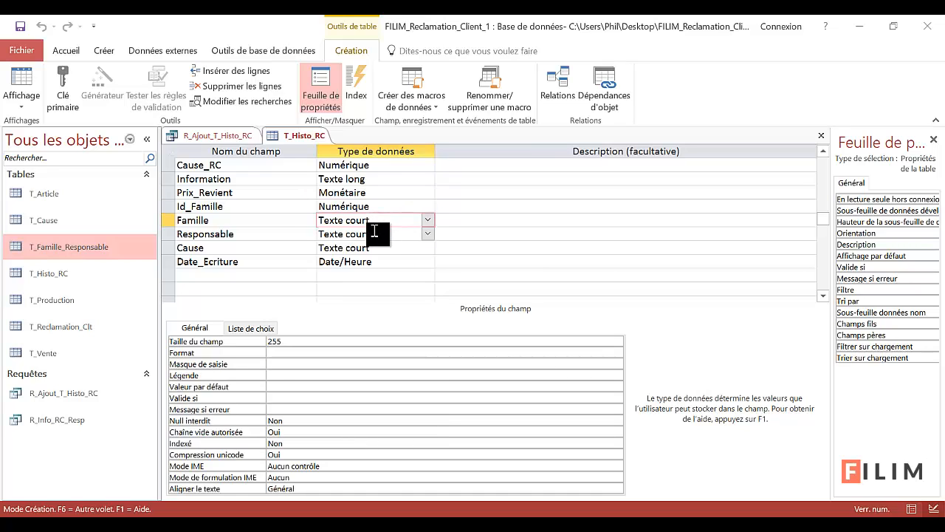
left_click(376, 234)
left_click(376, 248)
left_click(379, 262)
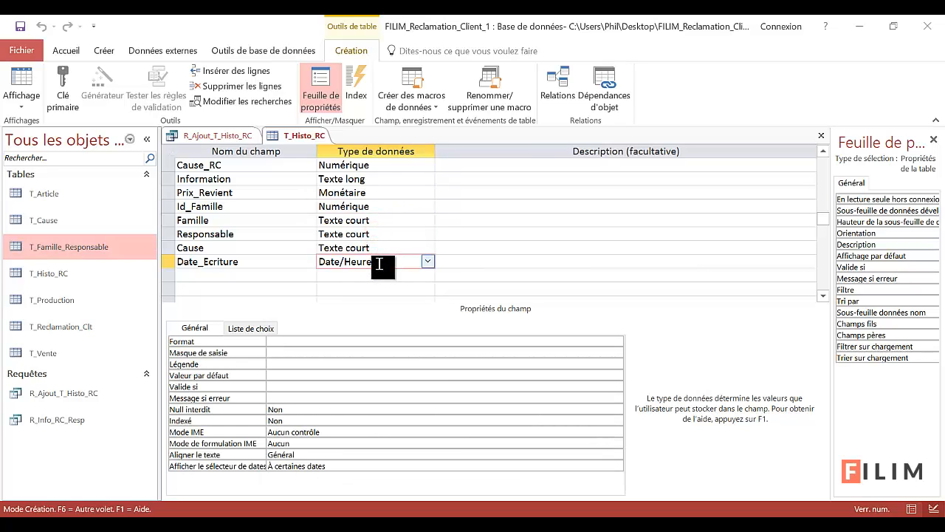
left_click(822, 138)
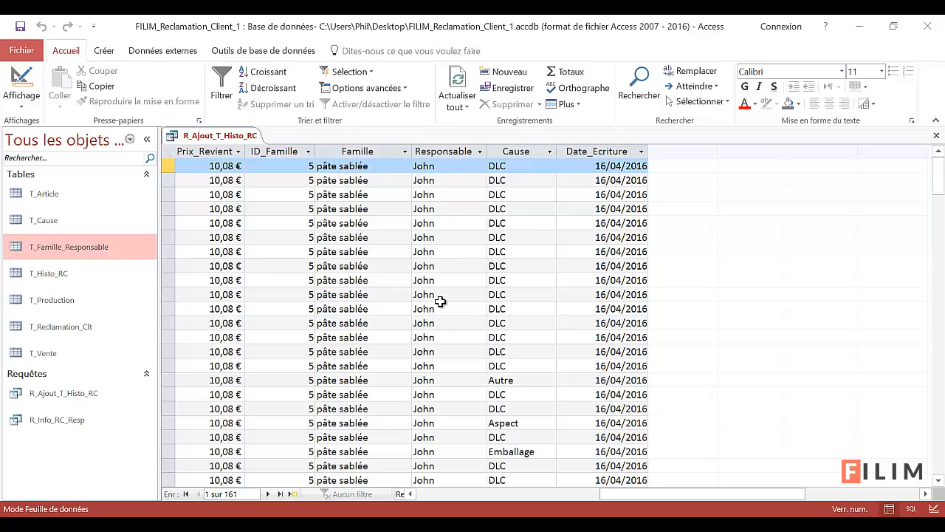
Step: Review the R_Ajout_T_Histo_RC query's design and its result records, and highlight T_Histo_RC in the list of tables
left_click(20, 81)
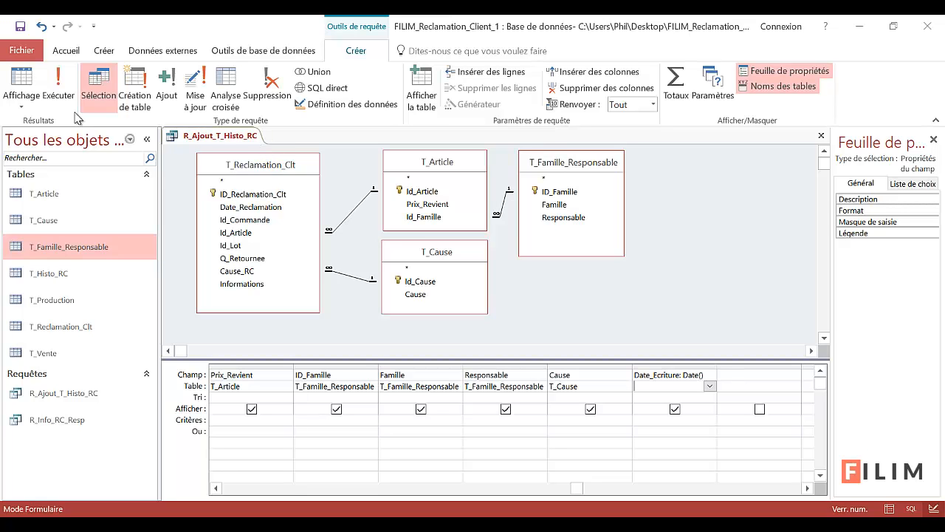
left_click(22, 77)
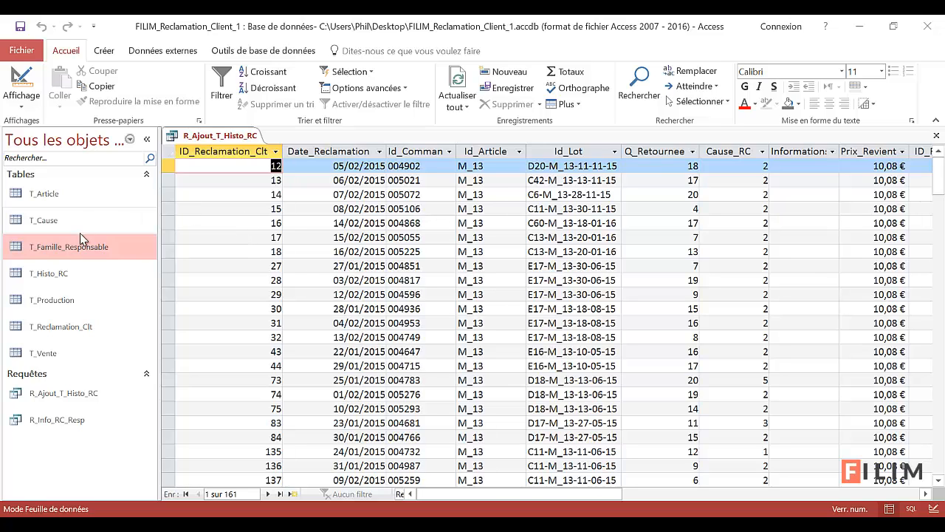
left_click(54, 278)
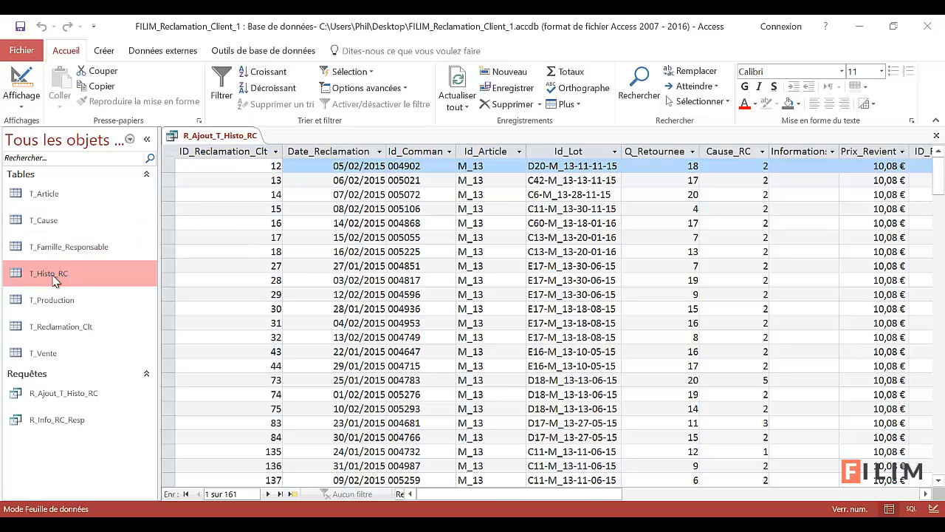
Step: Convert the R_Ajout_T_Histo_RC query in its design into an append query targeting the T_Histo_RC table in the current database
left_click(21, 80)
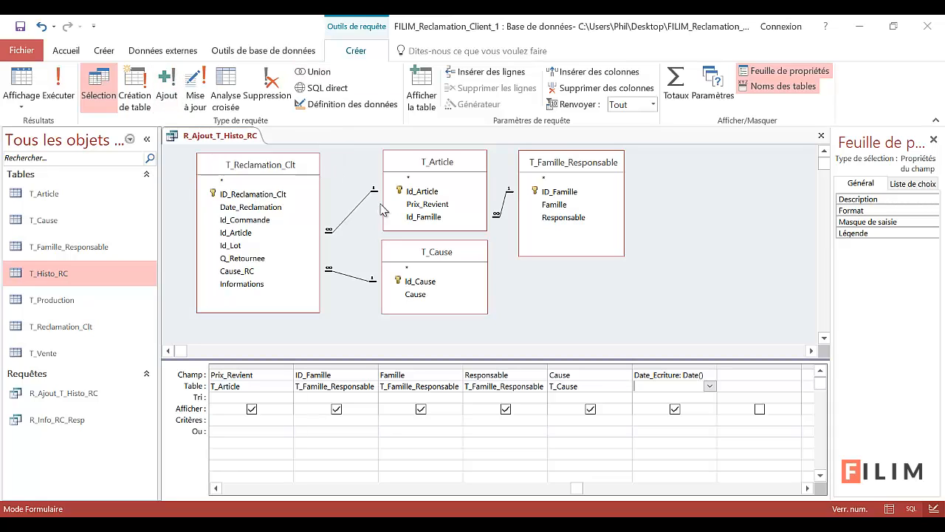
left_click(22, 111)
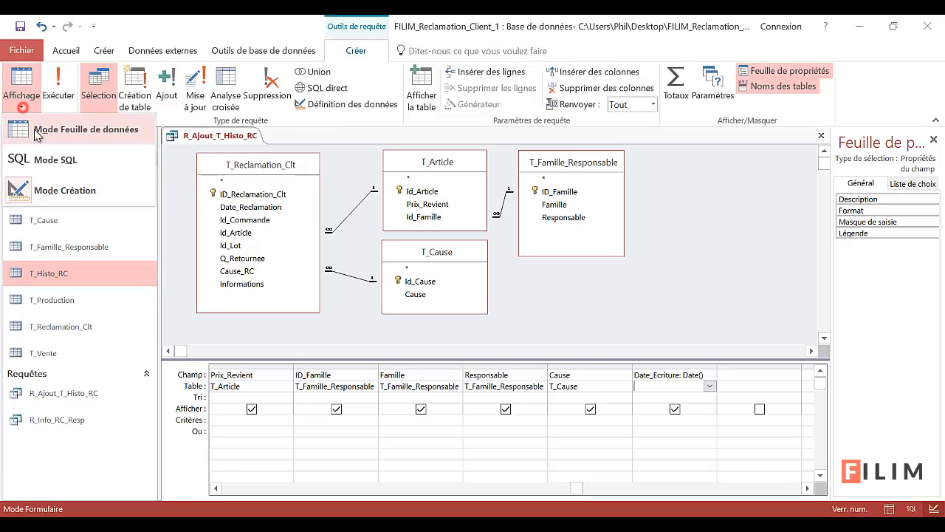
left_click(54, 188)
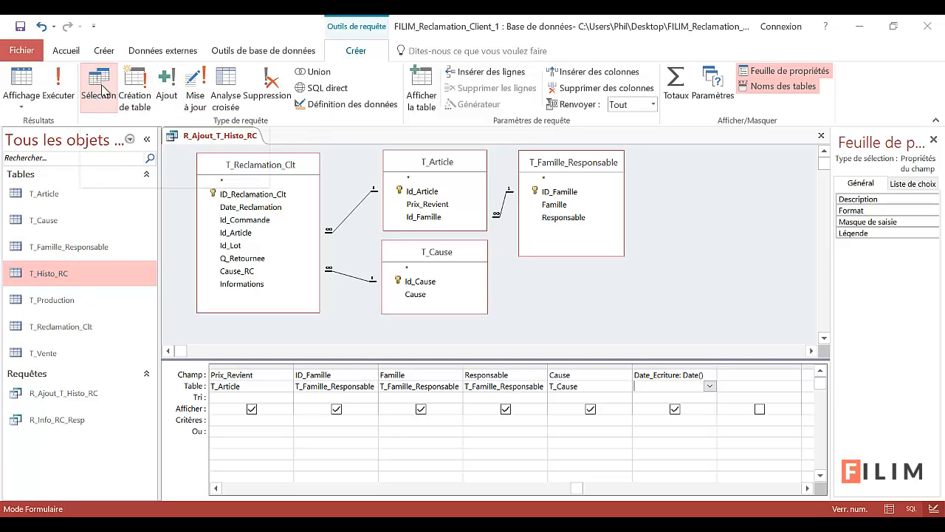
left_click(168, 88)
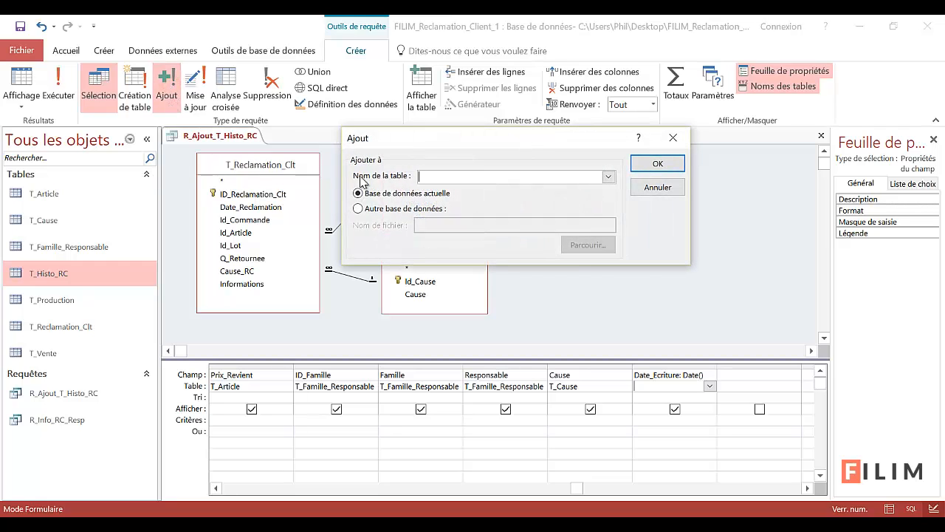
left_click(608, 176)
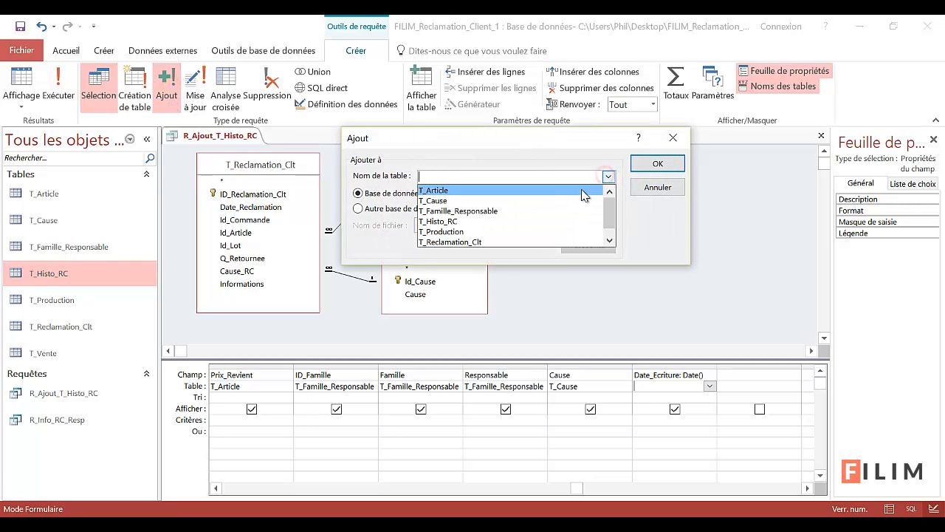
left_click(525, 221)
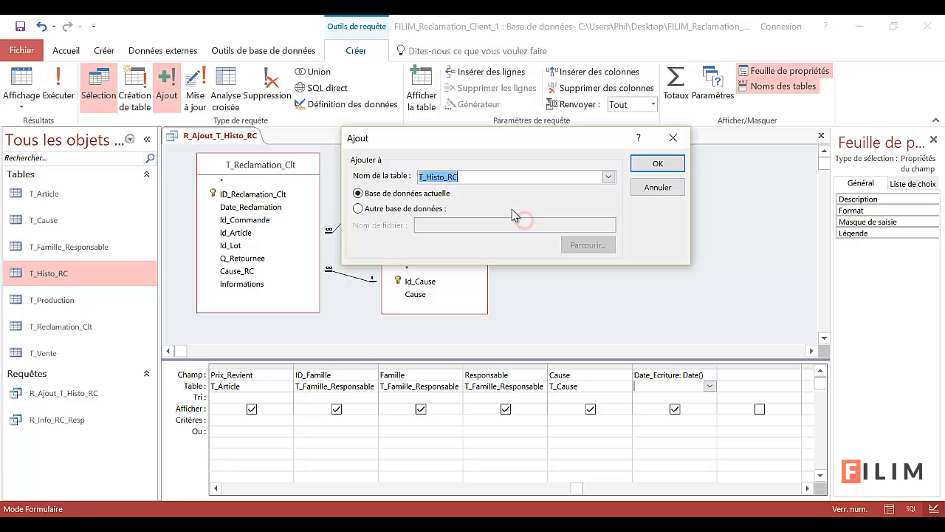
left_click(471, 179)
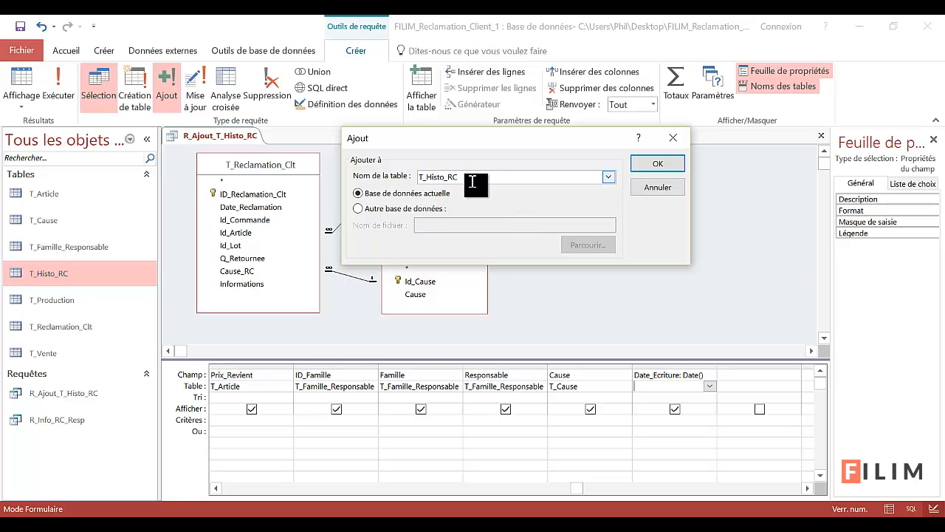
left_click(654, 167)
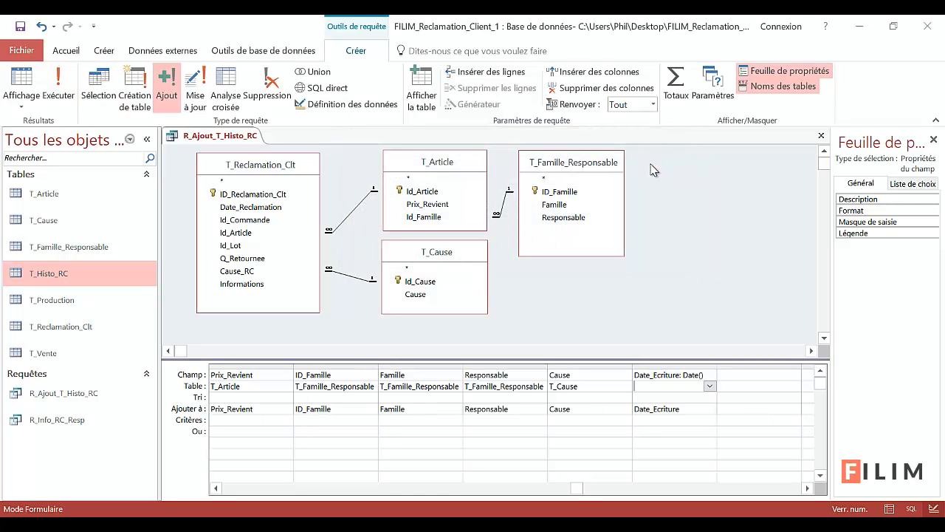
Step: Set Id_RC as the append destination for the ID_Reclamation_Clt field in the query design
left_click(189, 410)
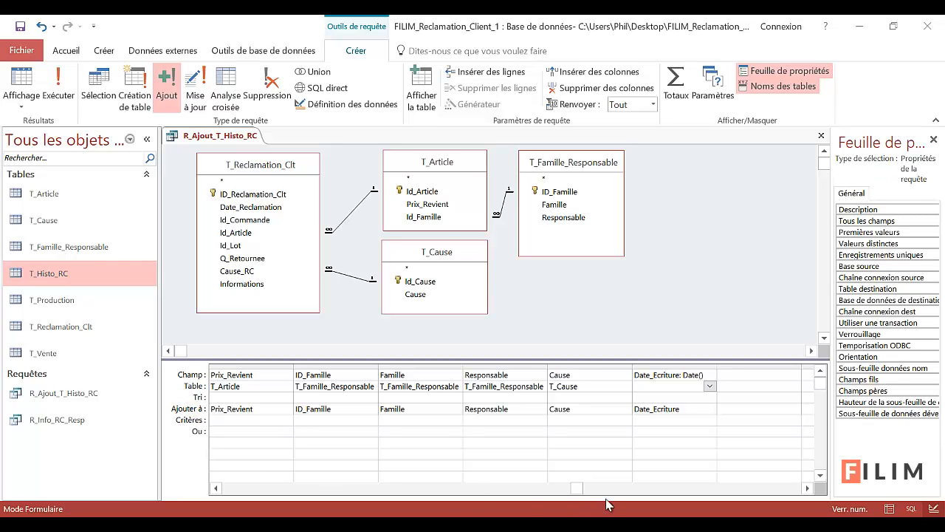
left_click_drag(578, 490, 228, 487)
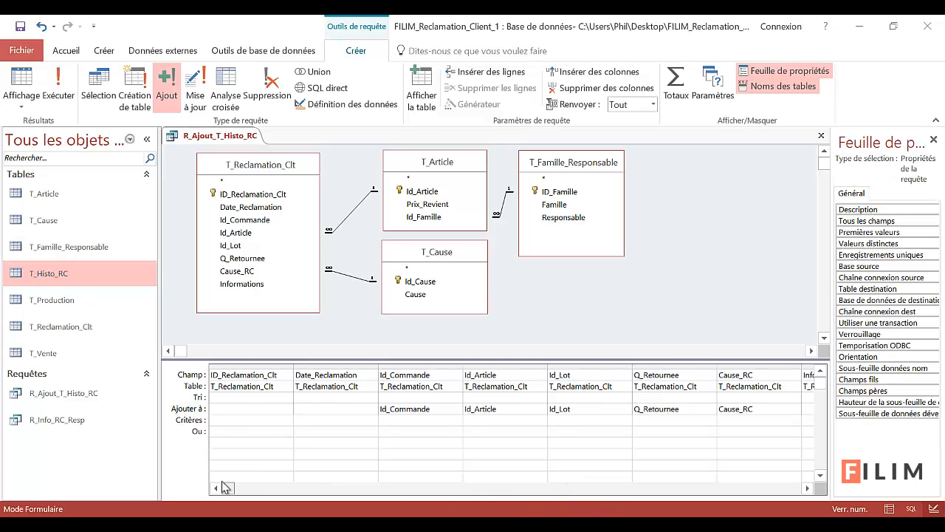
left_click(235, 409)
left_click(286, 408)
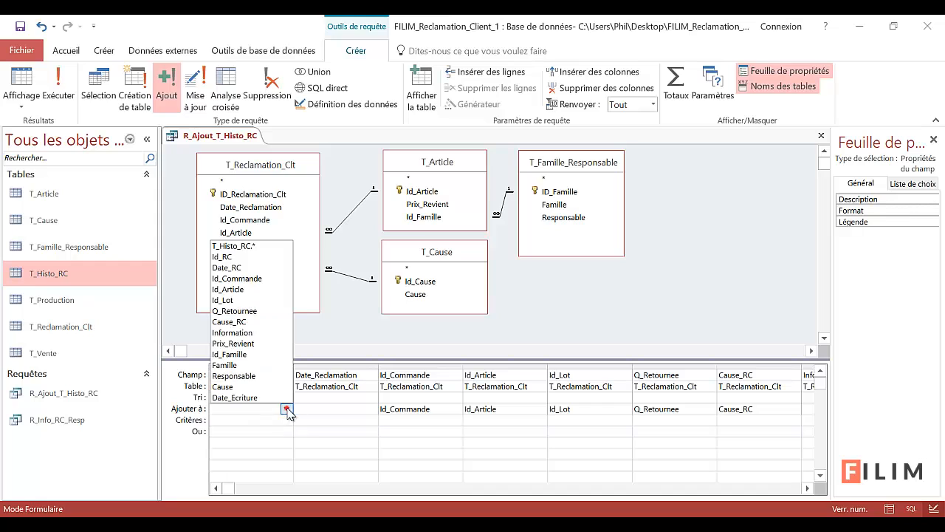
left_click(253, 257)
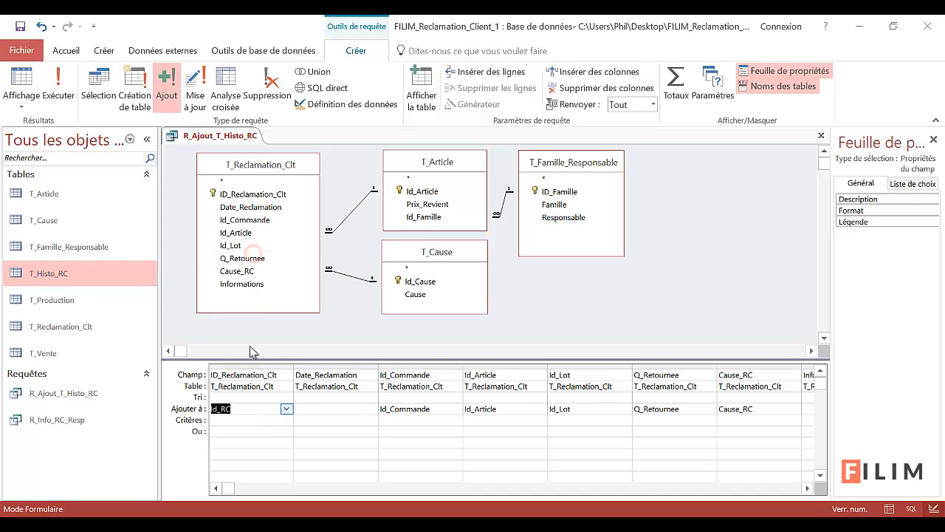
Step: Set Date_RC as the append destination for the Date_Reclamation field in the query design
left_click(344, 411)
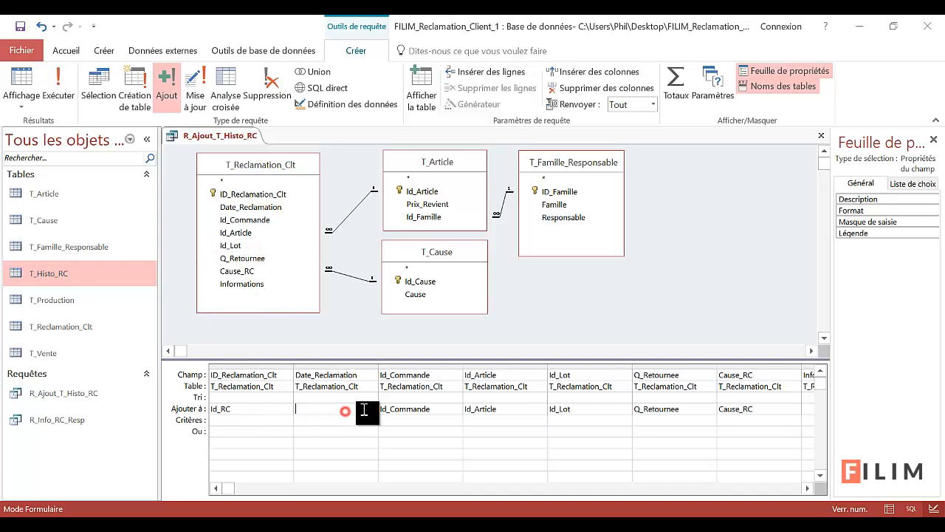
left_click(370, 409)
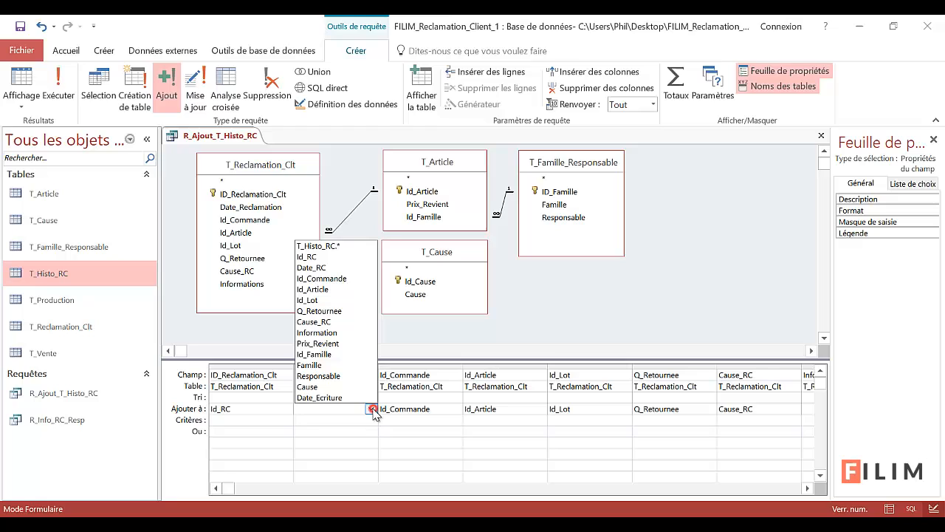
left_click(340, 267)
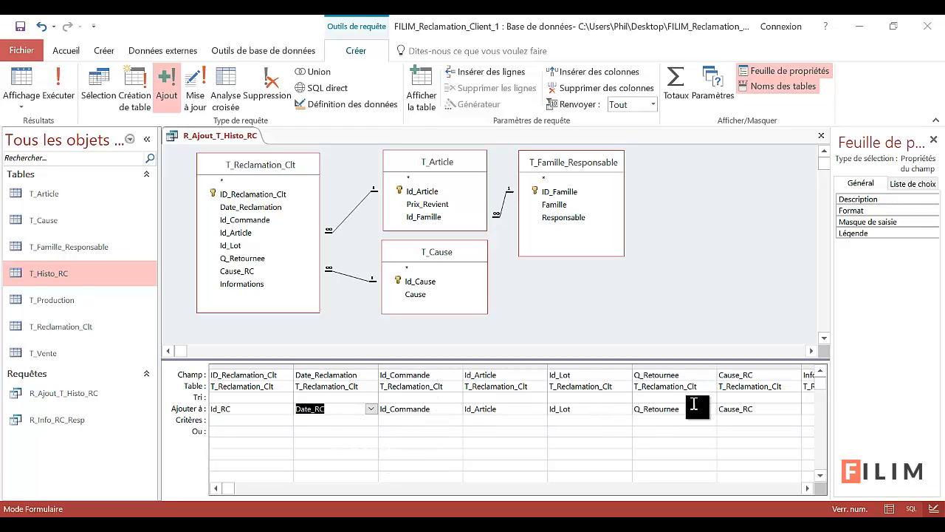
Step: Set Information as the append destination for the Informations field in the query design
left_click(807, 488)
left_click(807, 488)
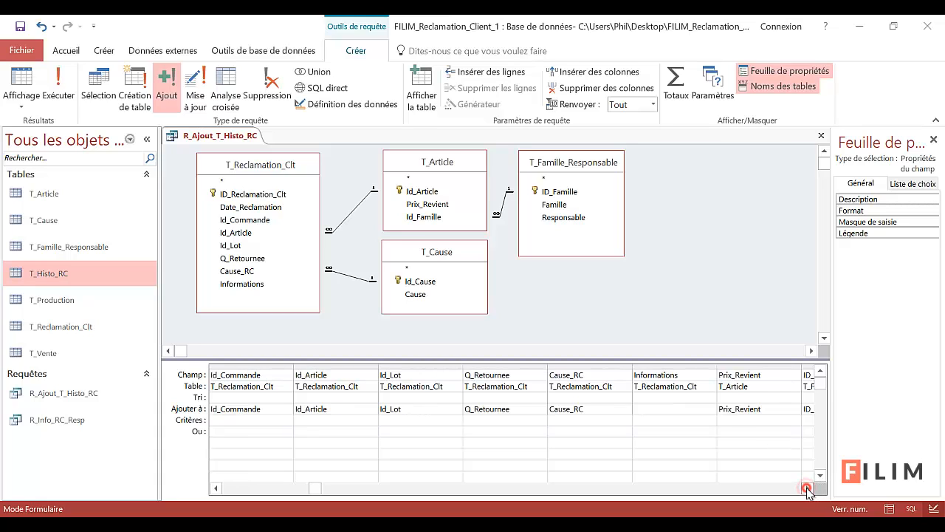
left_click(807, 488)
left_click(611, 409)
left_click(625, 410)
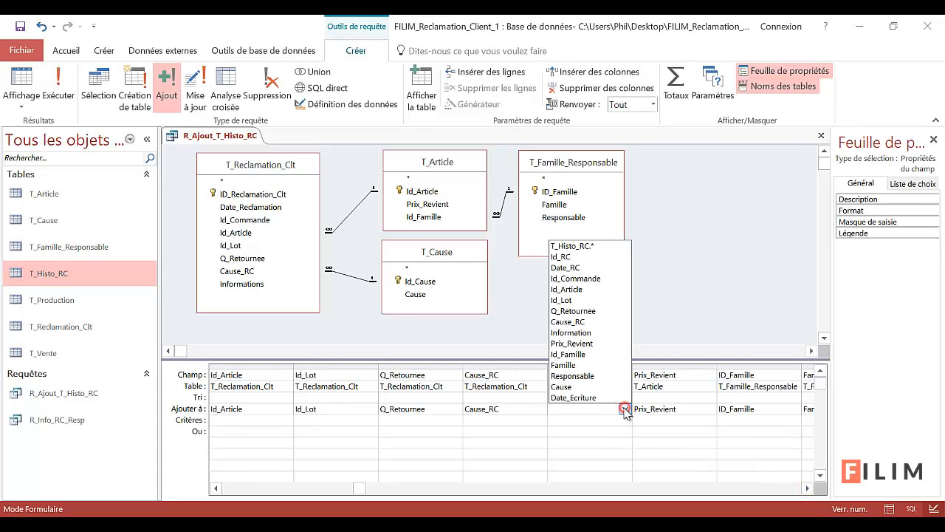
left_click(595, 333)
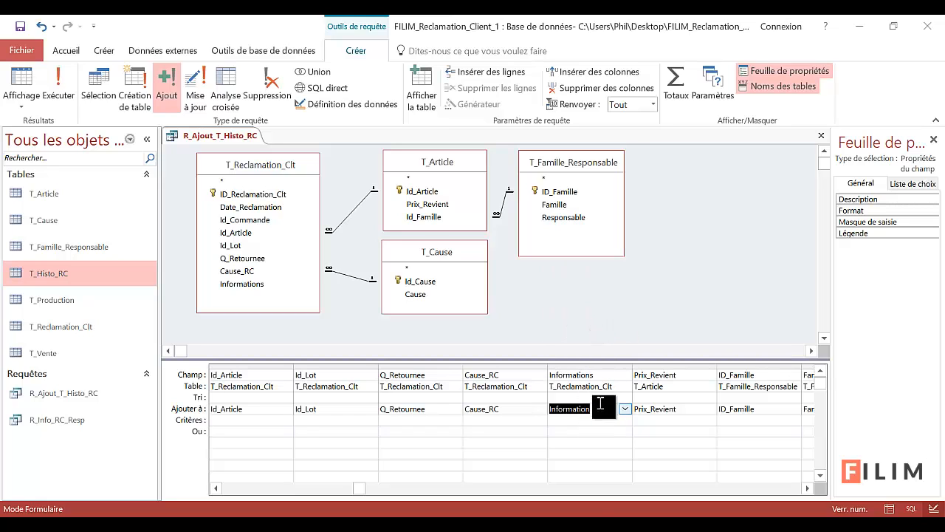
Step: Check the remaining append destinations through Date_Ecriture, and save and close the R_Ajout_T_Histo_RC query
left_click(807, 488)
left_click(807, 488)
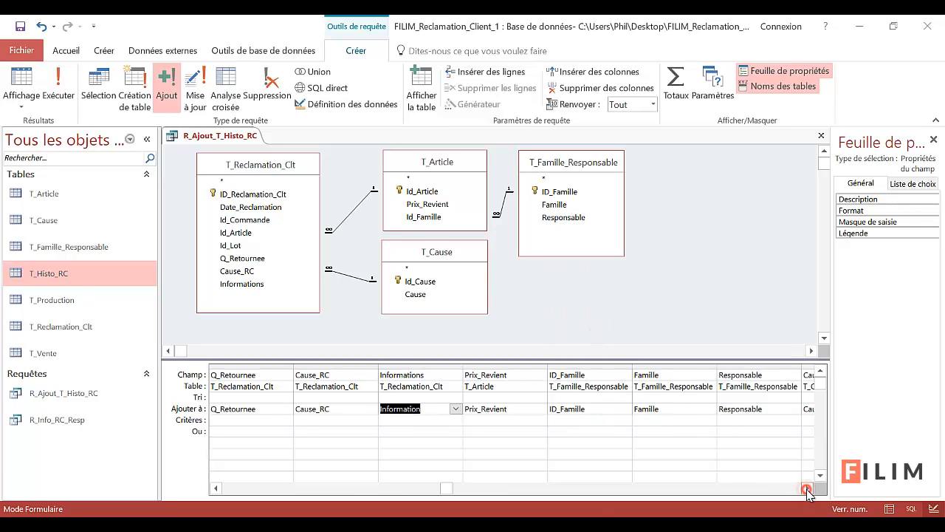
left_click(807, 488)
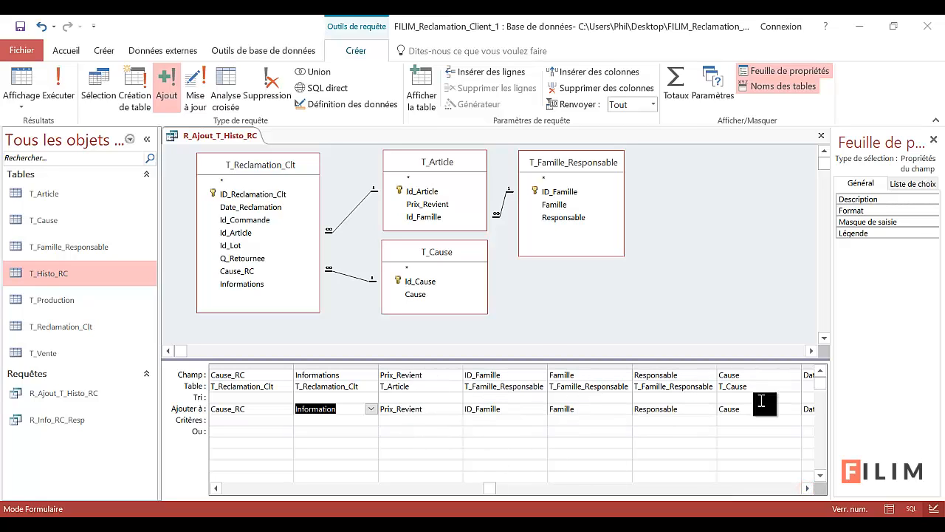
left_click(807, 488)
left_click(808, 488)
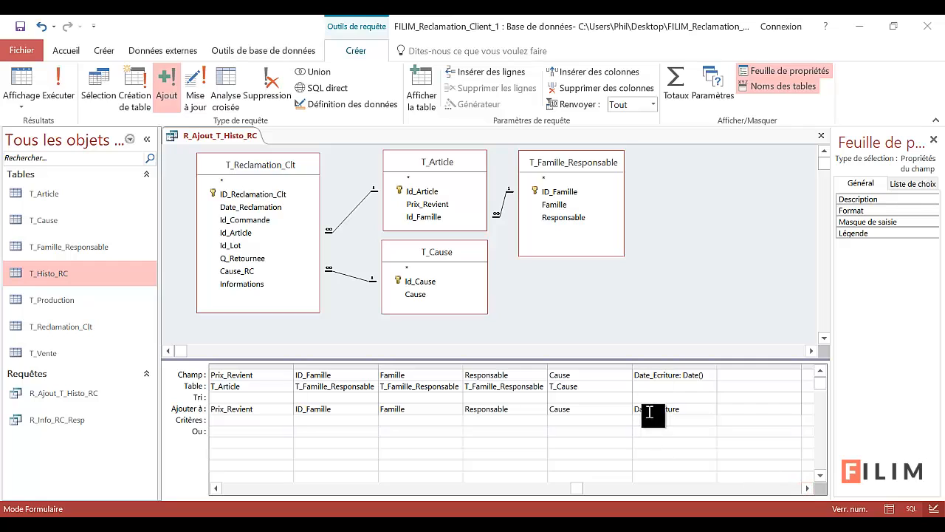
left_click_drag(580, 491, 227, 489)
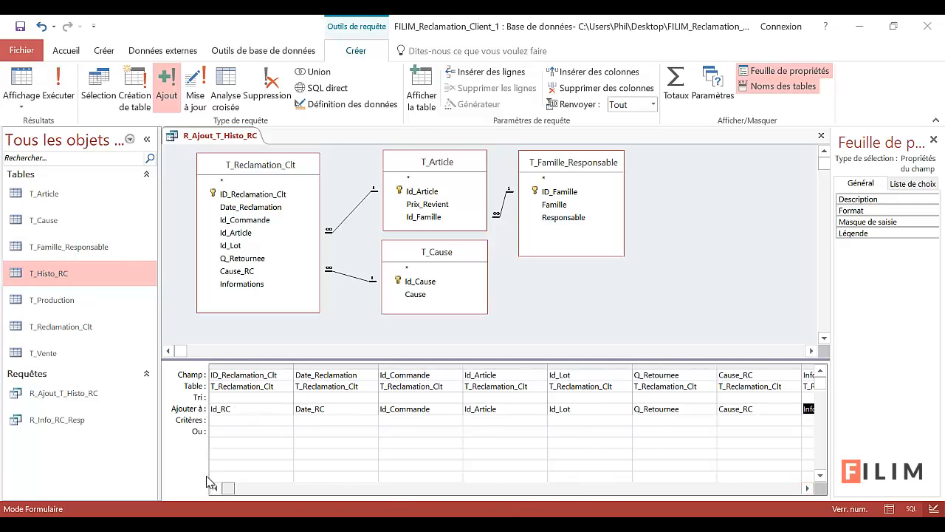
left_click(18, 27)
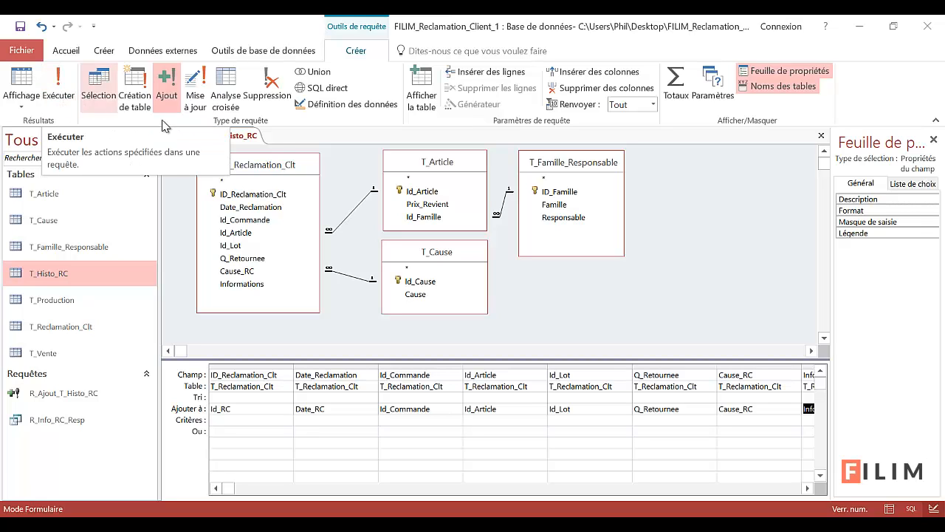
left_click(15, 398)
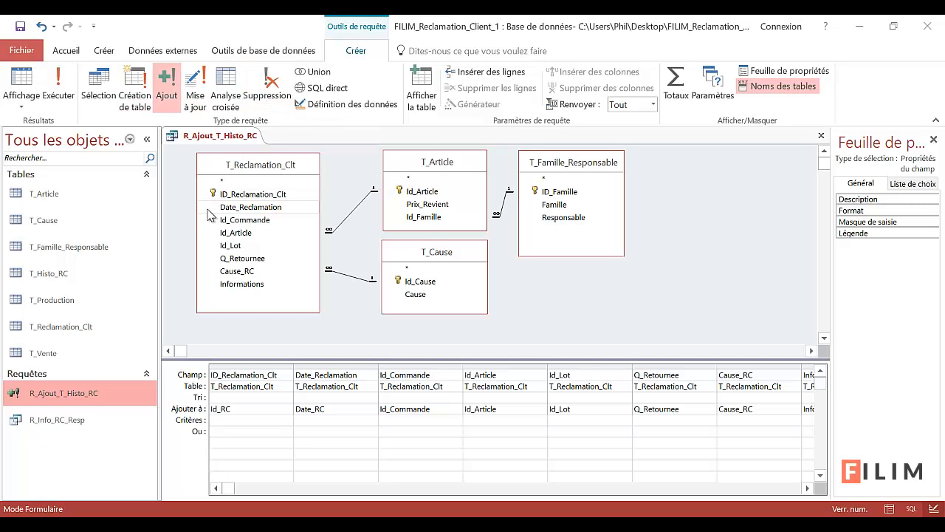
left_click(821, 136)
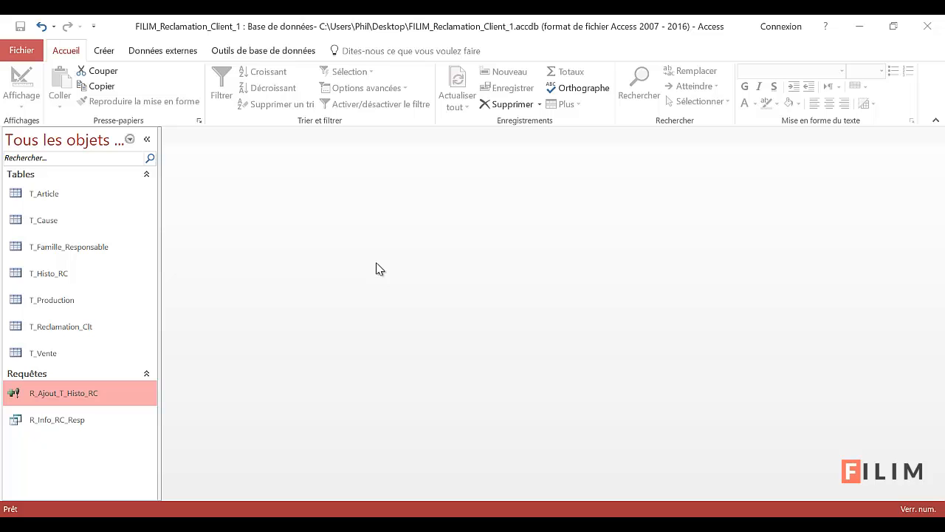
Step: Run the R_Ajout_T_Histo_RC append query and confirm adding its rows to the history table
double_click(116, 392)
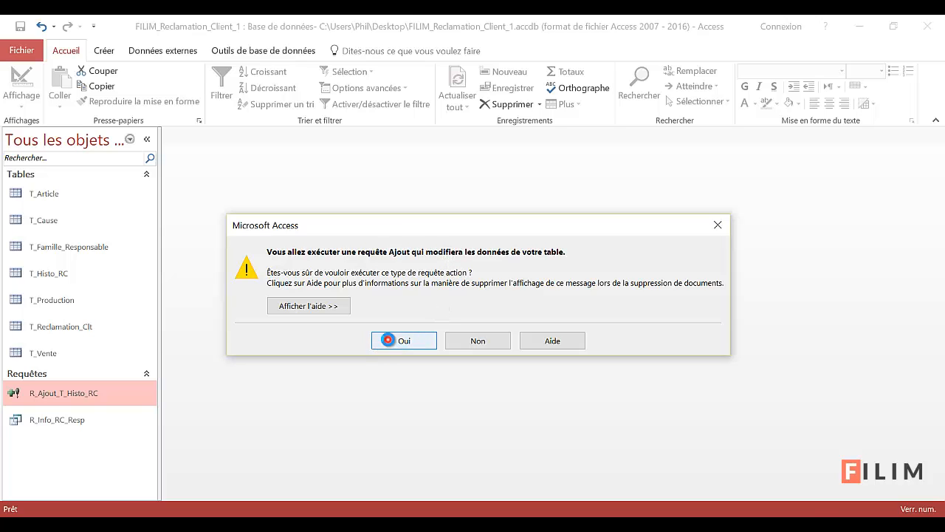
left_click(385, 341)
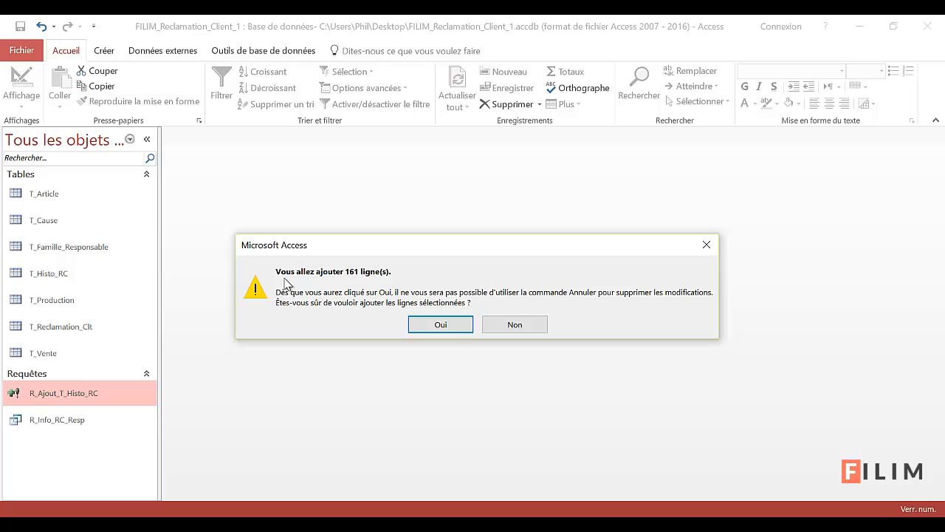
left_click(443, 325)
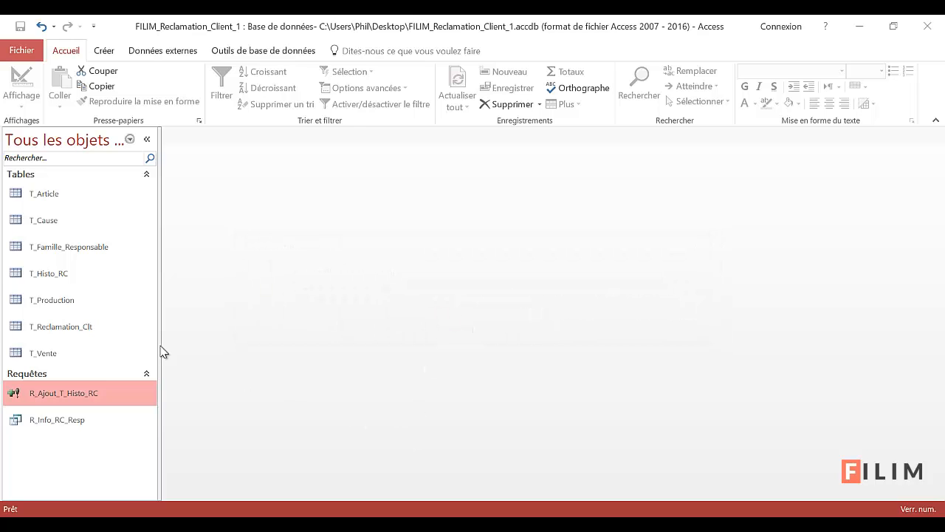
Step: Open the T_Histo_RC table and widen the Id_Lot column to fit its content
double_click(84, 279)
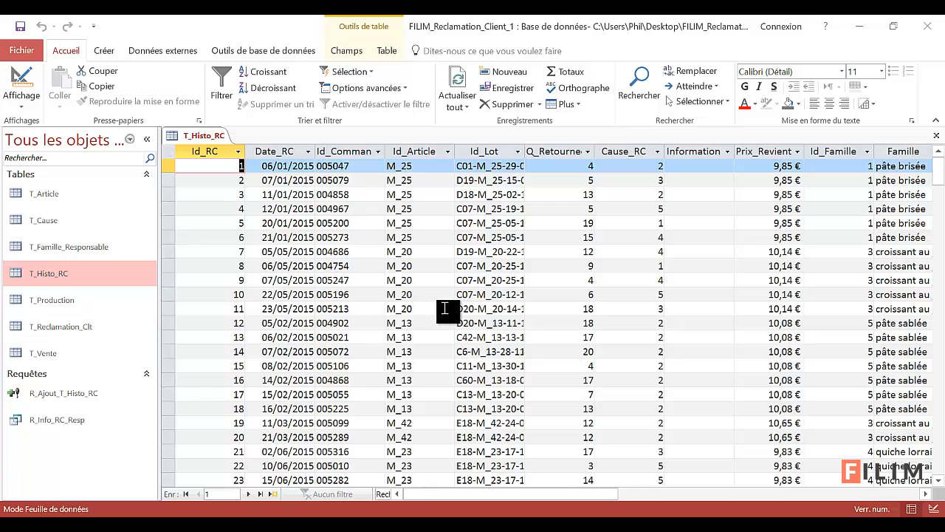
left_click(445, 309)
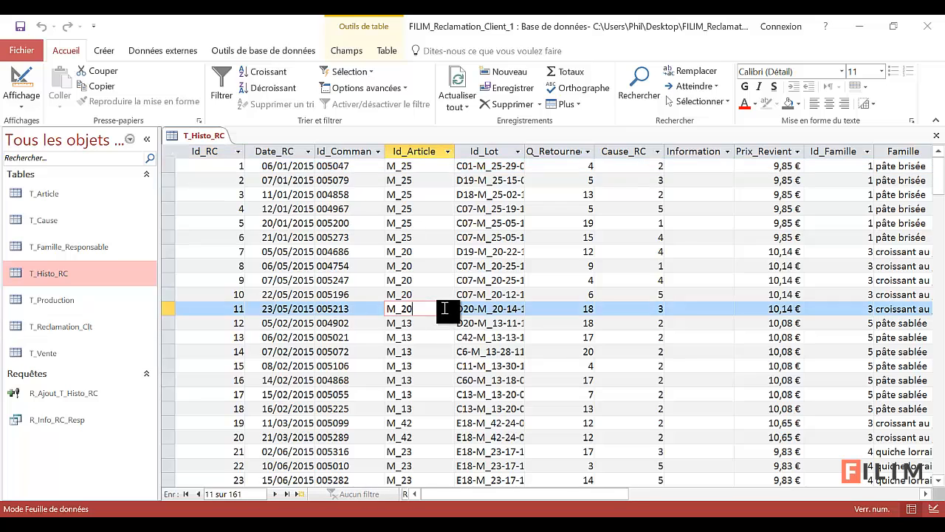
double_click(526, 152)
Step: Review the appended records in T_Histo_RC, examining the Responsable and Date_Ecriture values of the first rows
scroll(463, 281, "down", 19)
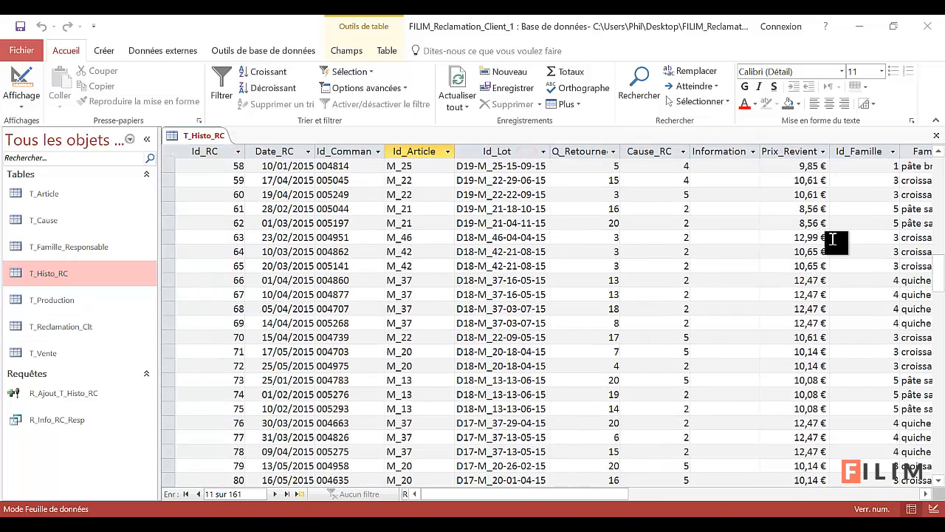
left_click_drag(938, 270, 938, 159)
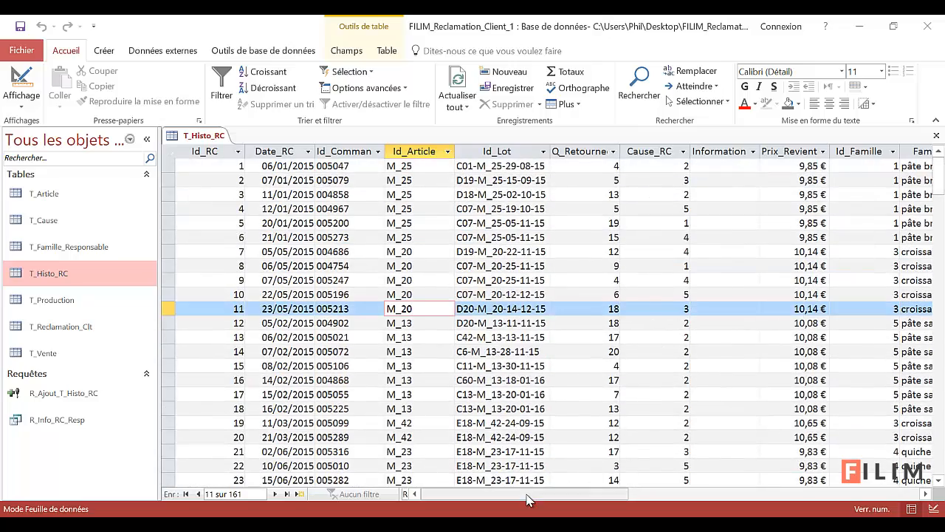
left_click_drag(528, 500, 704, 498)
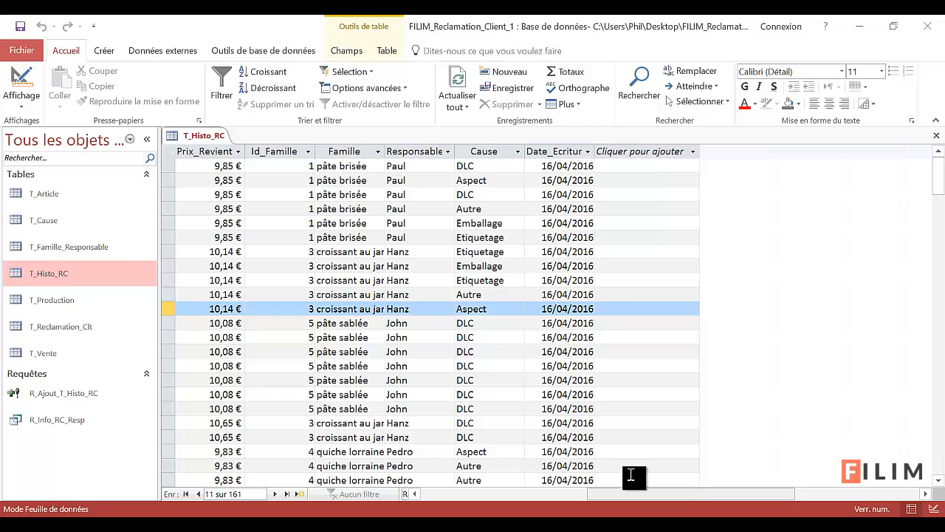
left_click(424, 211)
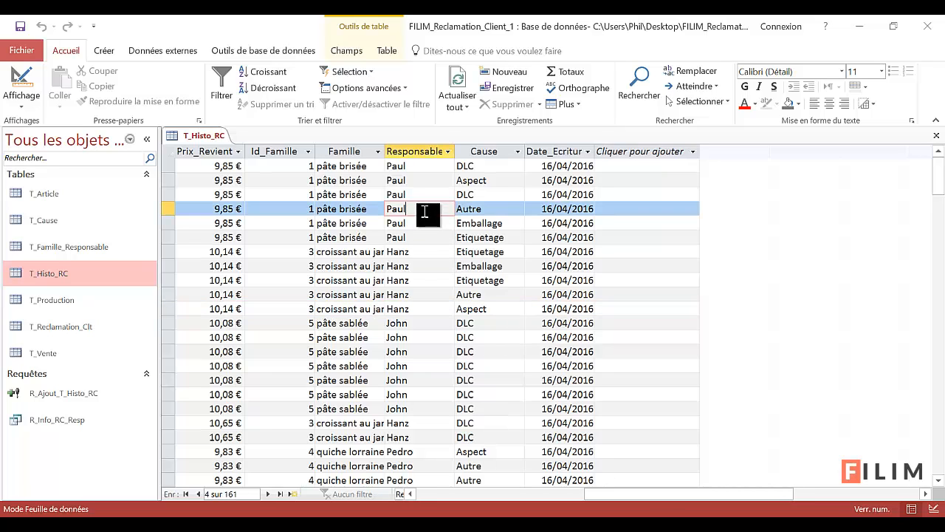
left_click(422, 195)
left_click(418, 211)
left_click(420, 222)
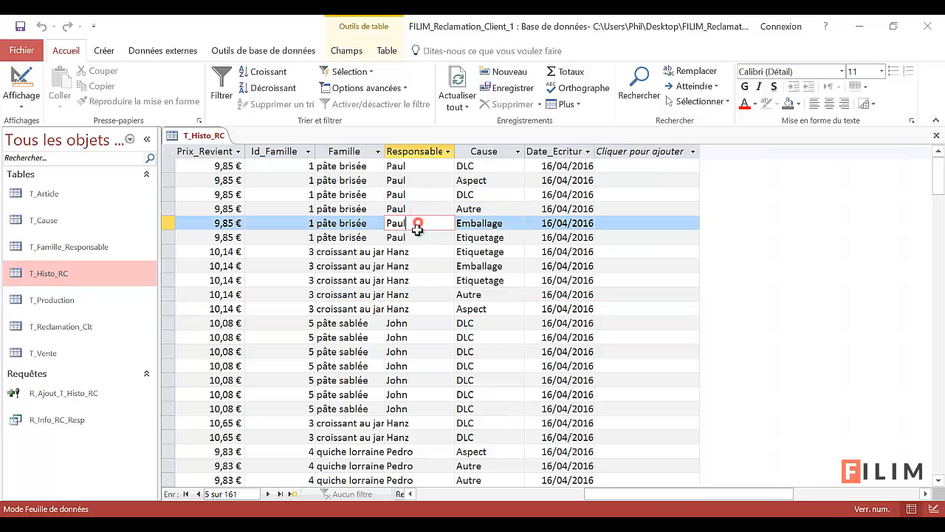
left_click(421, 237)
left_click(421, 209)
left_click(425, 181)
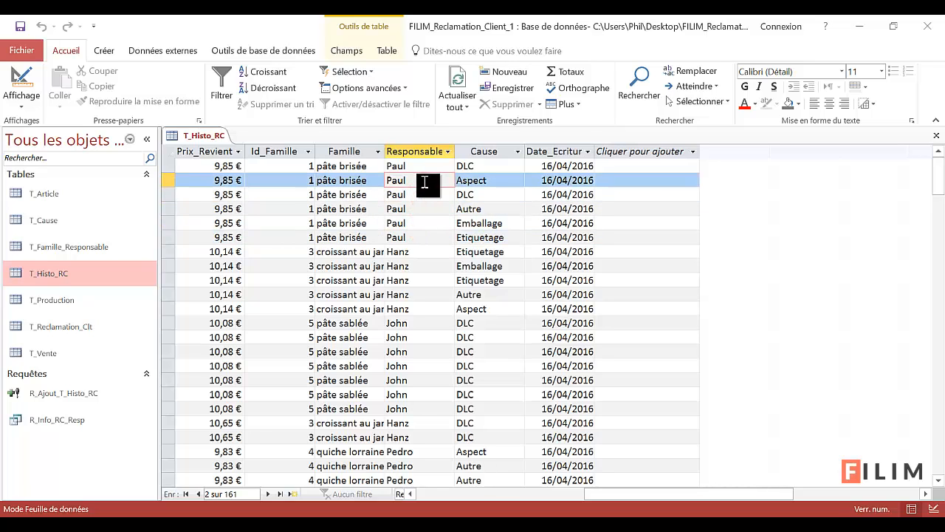
left_click(581, 210)
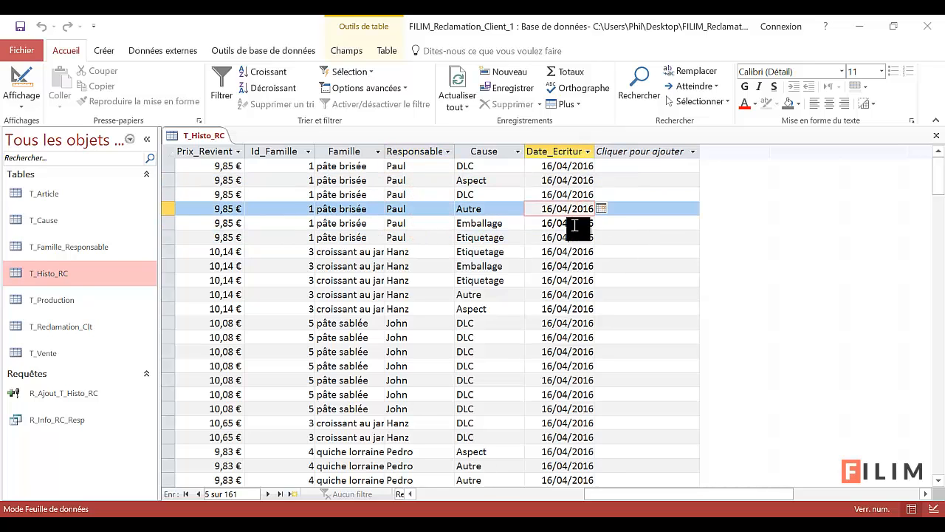
left_click(572, 224)
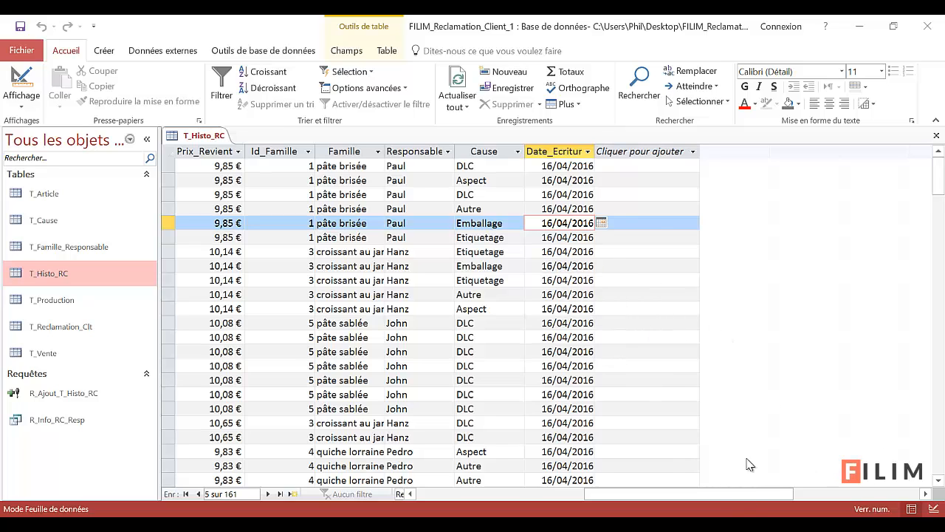
Step: Check the last records of T_Histo_RC by their Id_RC, and close the table, saving its layout changes
left_click_drag(703, 494, 487, 500)
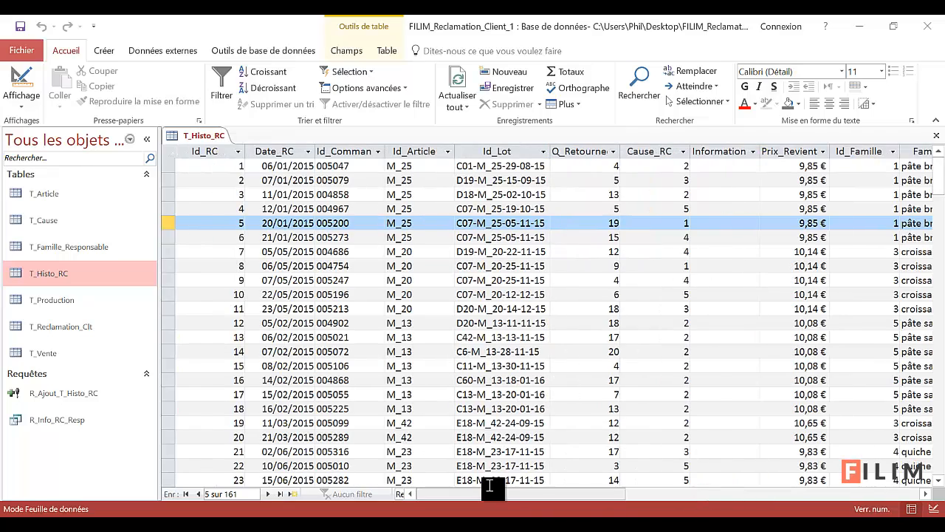
left_click_drag(939, 179, 941, 440)
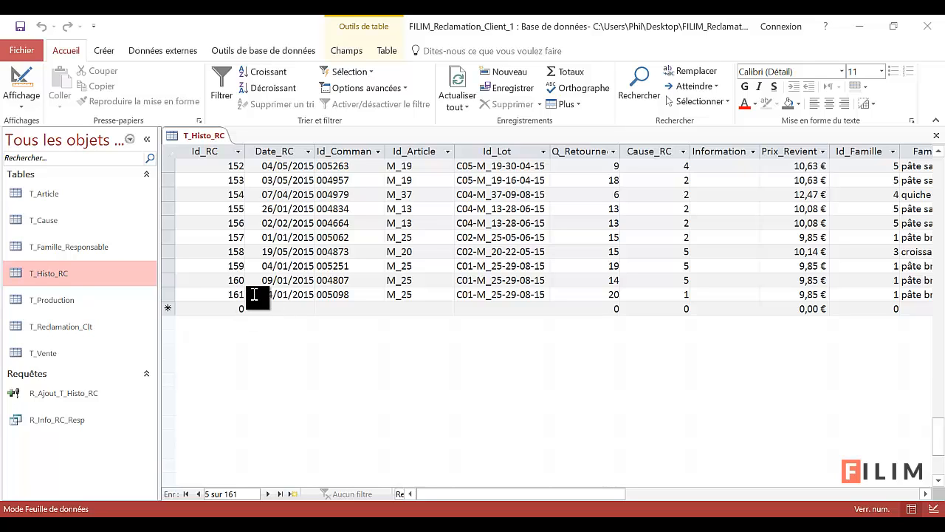
left_click(938, 135)
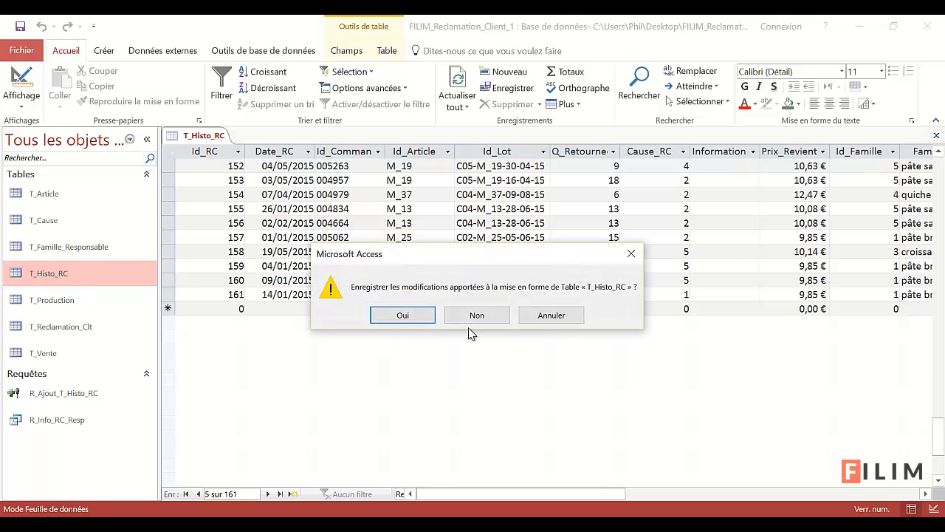
left_click(403, 316)
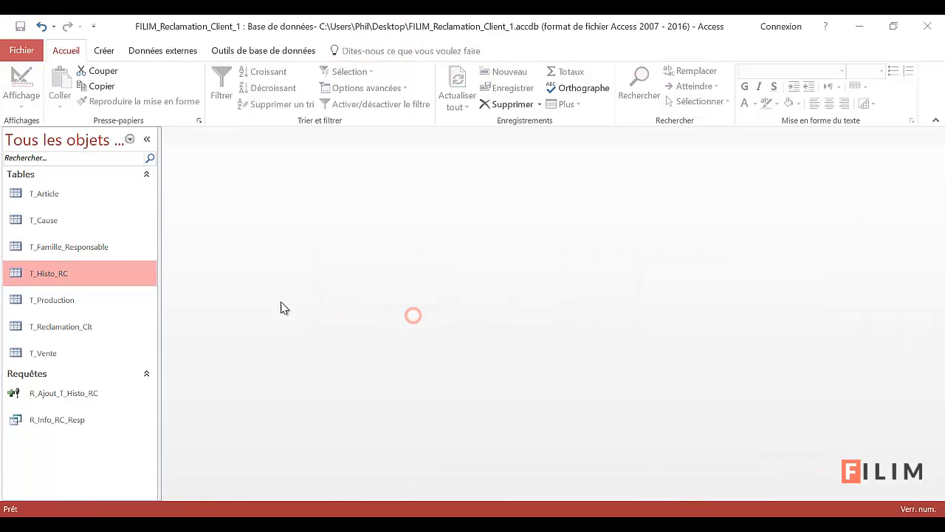
Step: Run the R_Ajout_T_Histo_RC query a second time, ignoring the errors, and open T_Histo_RC to check its records
double_click(92, 399)
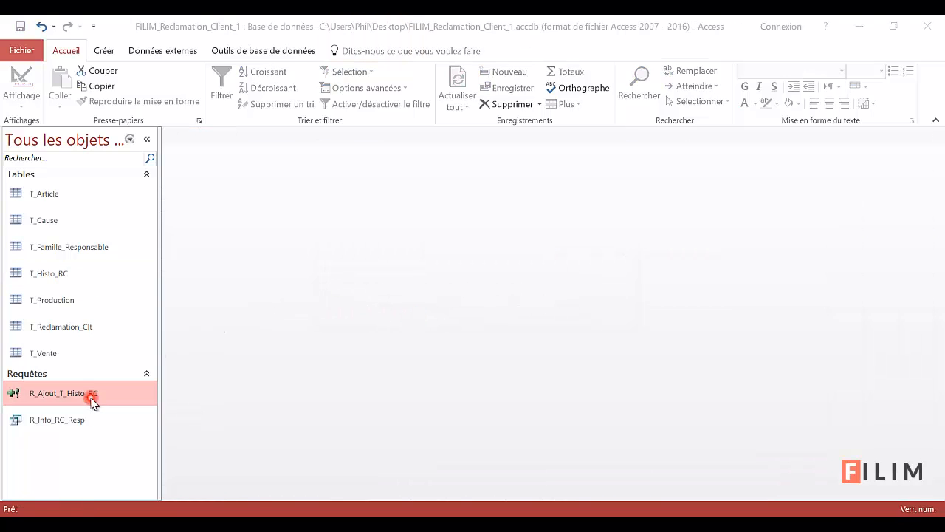
left_click(414, 340)
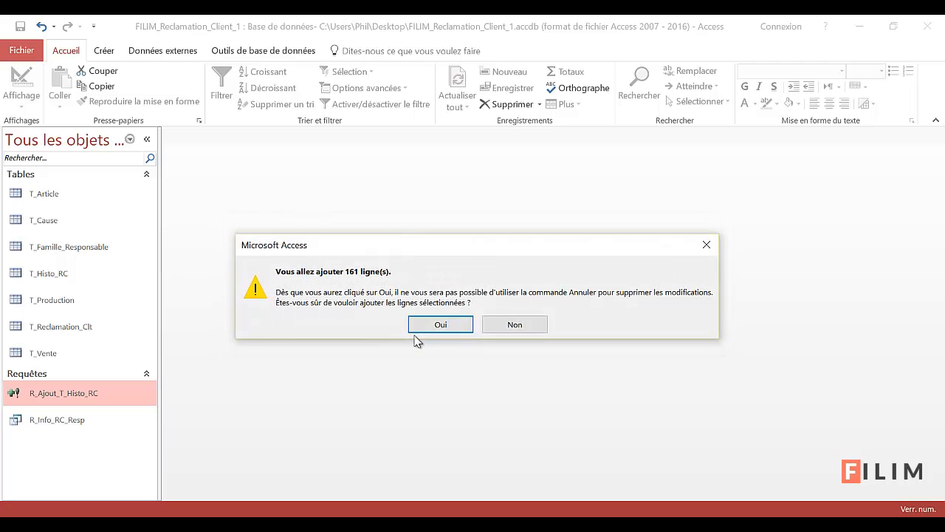
left_click(426, 324)
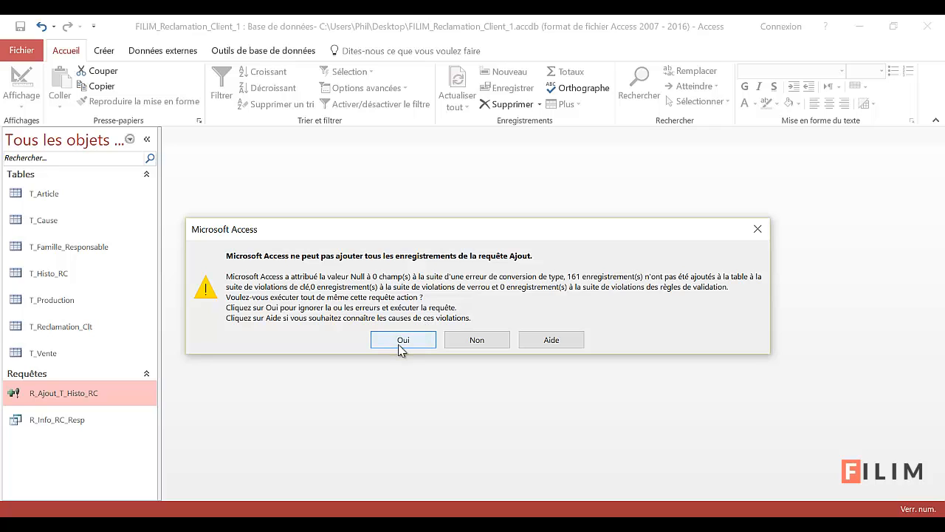
left_click(401, 343)
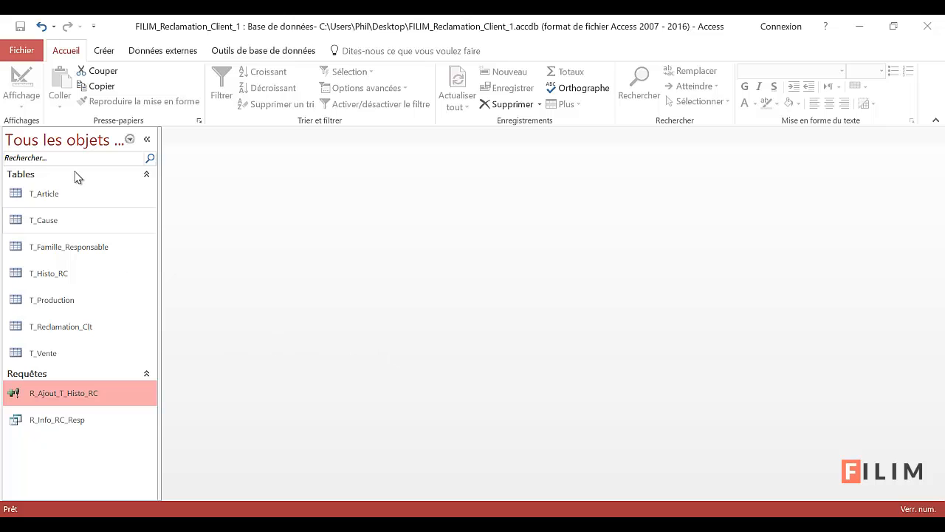
double_click(60, 275)
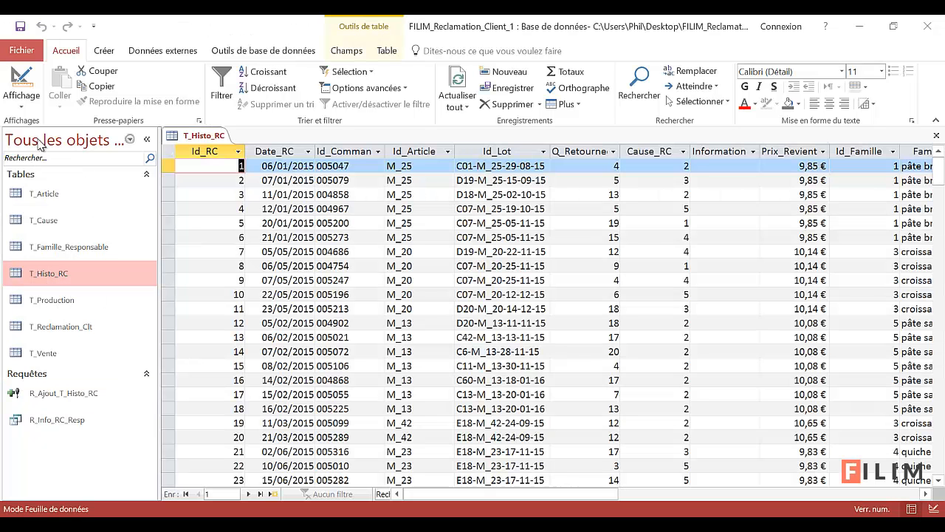
Step: Check the primary key field Id_RC in the design of T_Histo_RC, and return to the table's records
left_click(21, 82)
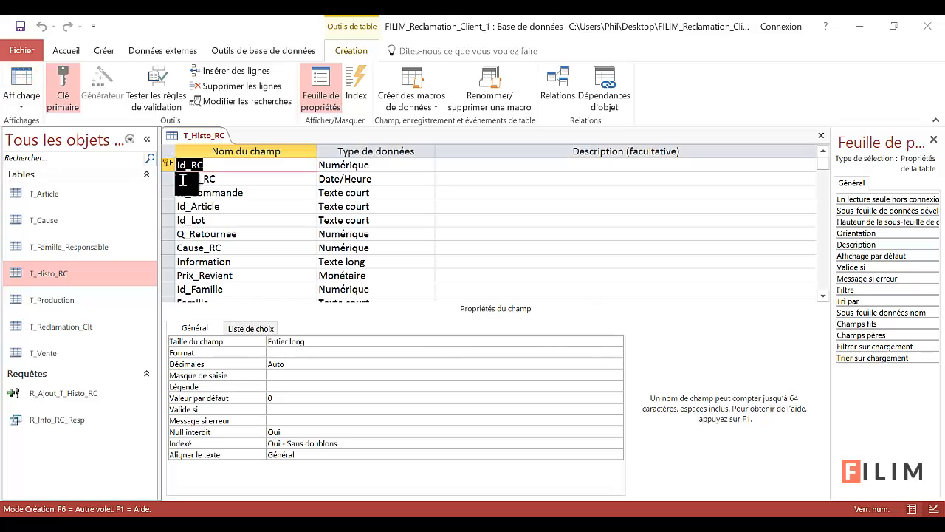
left_click(207, 164)
left_click(19, 87)
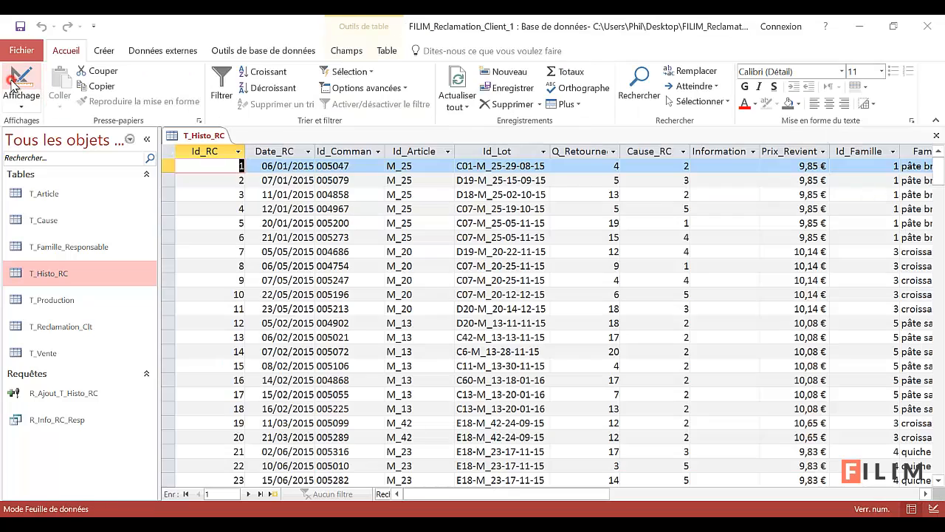
Step: Examine the last records of T_Histo_RC, from Id_RC through Responsable and Date_Ecriture, and close the table
left_click(213, 154)
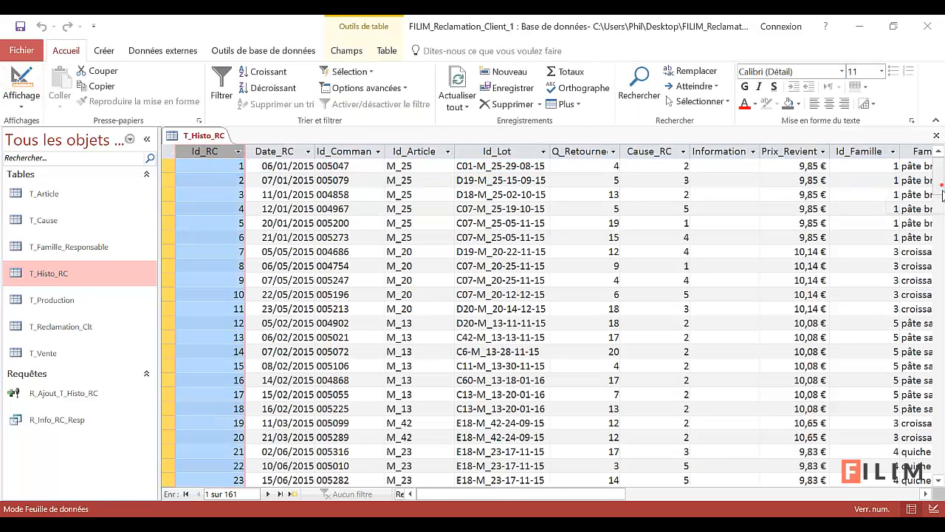
left_click_drag(938, 170, 938, 442)
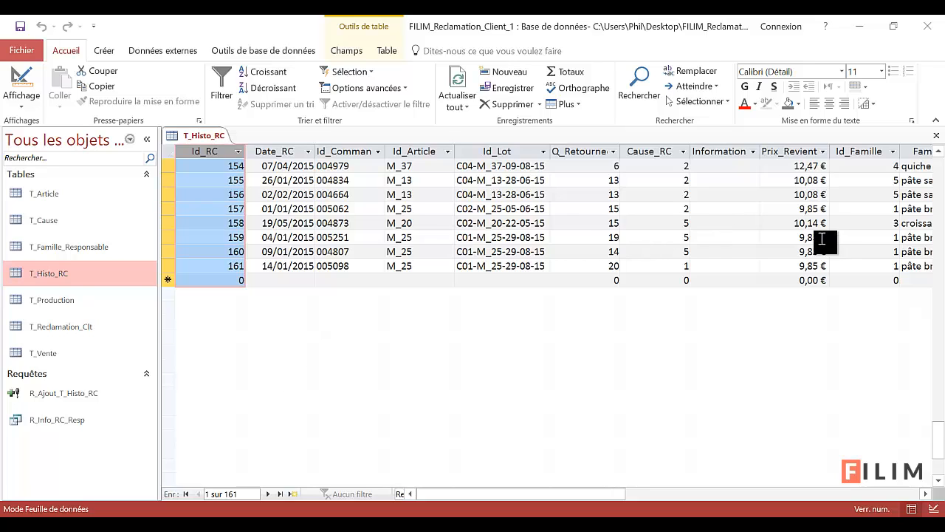
left_click(574, 223)
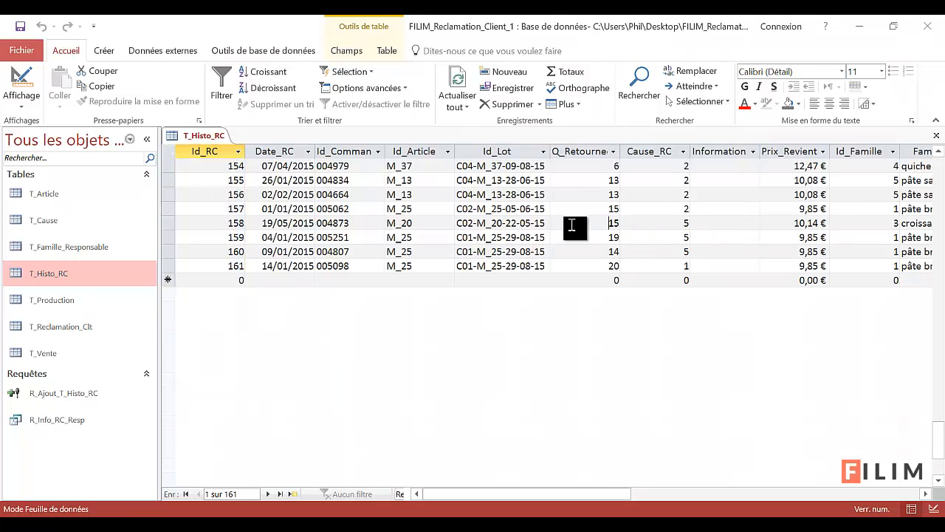
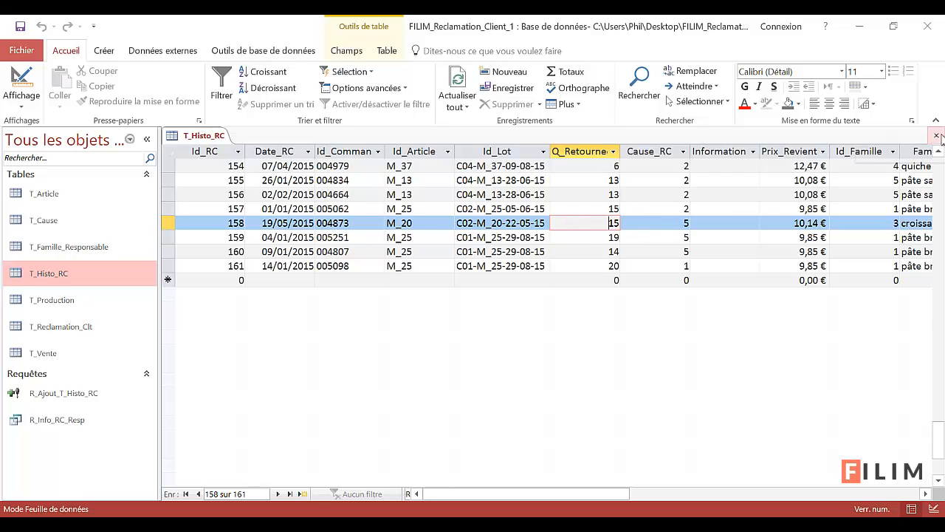
left_click_drag(618, 500, 714, 500)
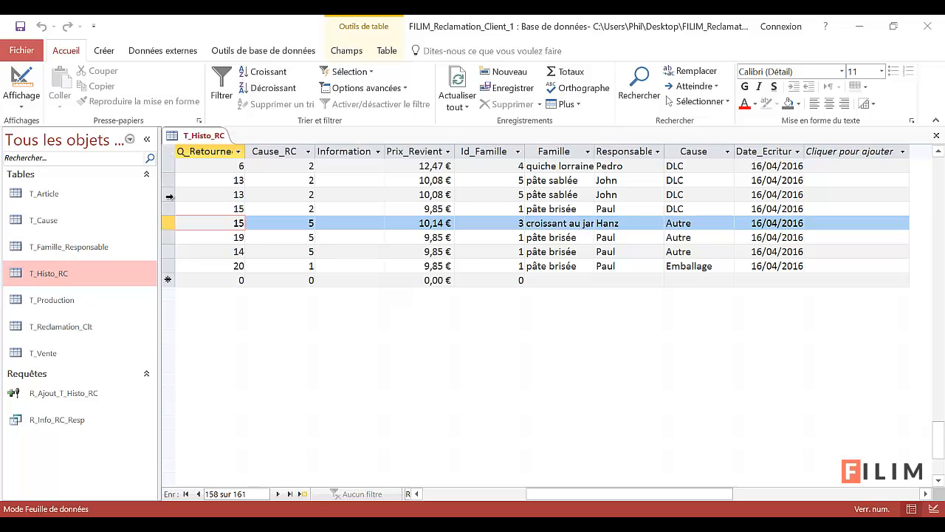
left_click(171, 268)
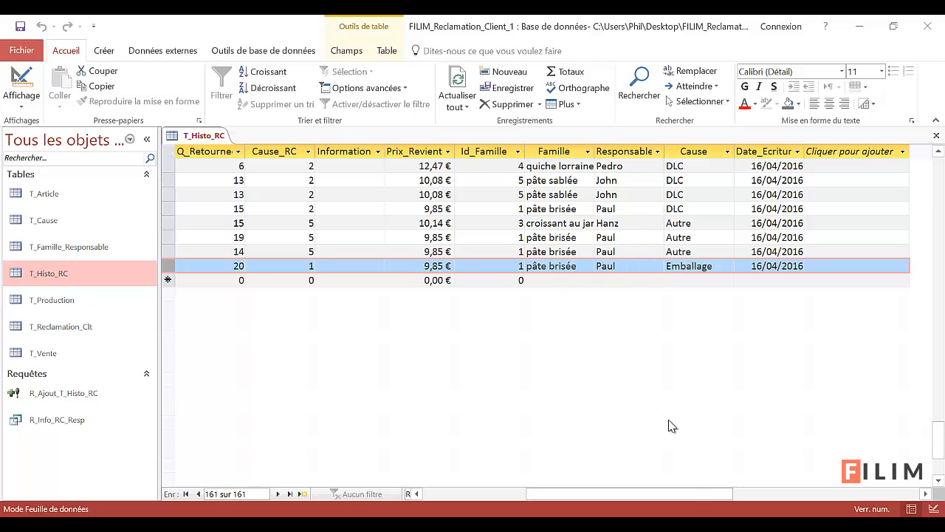
left_click_drag(688, 496, 536, 506)
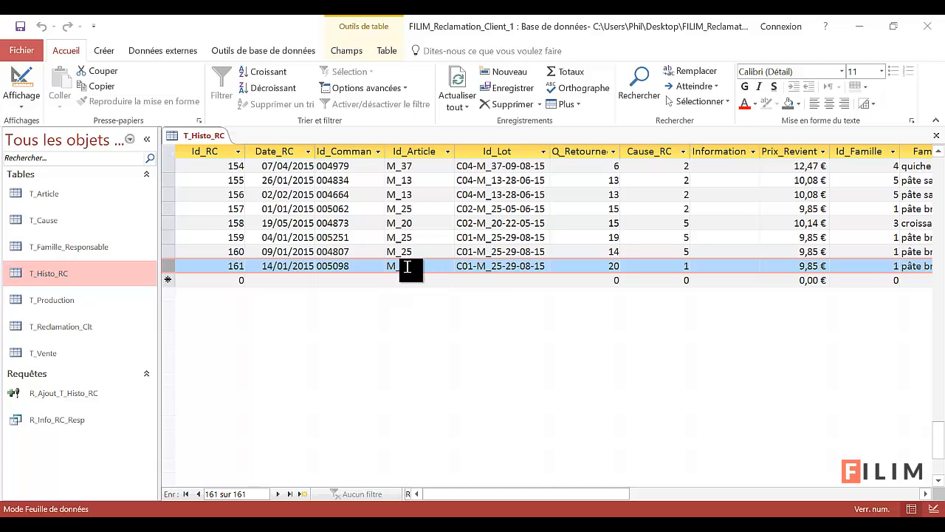
left_click_drag(526, 491, 672, 492)
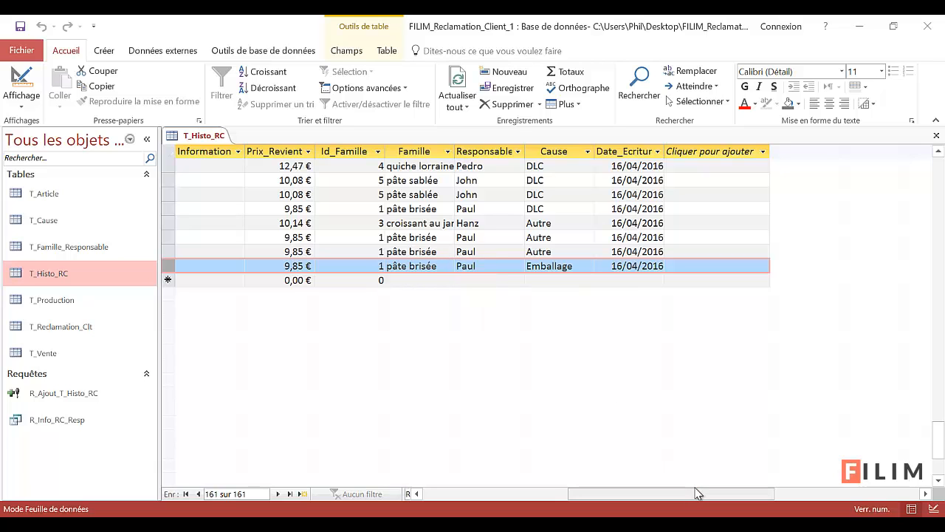
left_click_drag(697, 491, 543, 450)
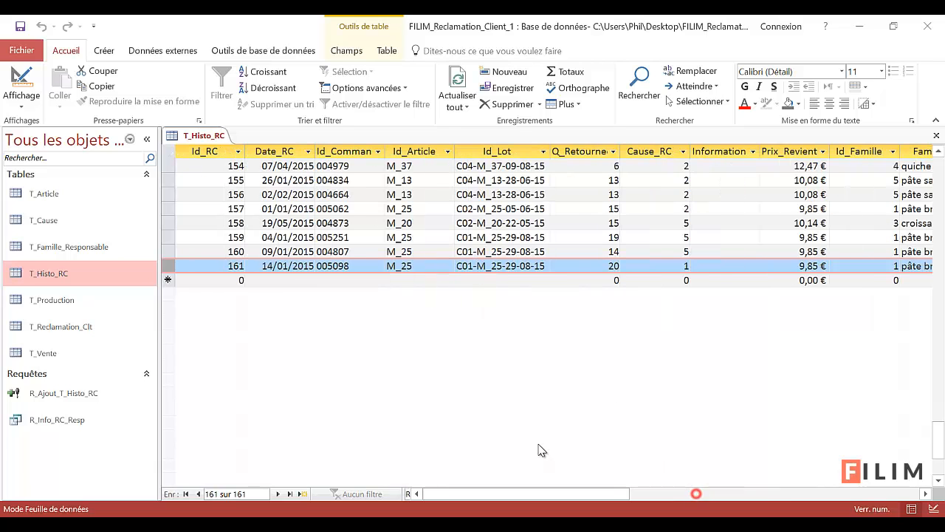
left_click(938, 136)
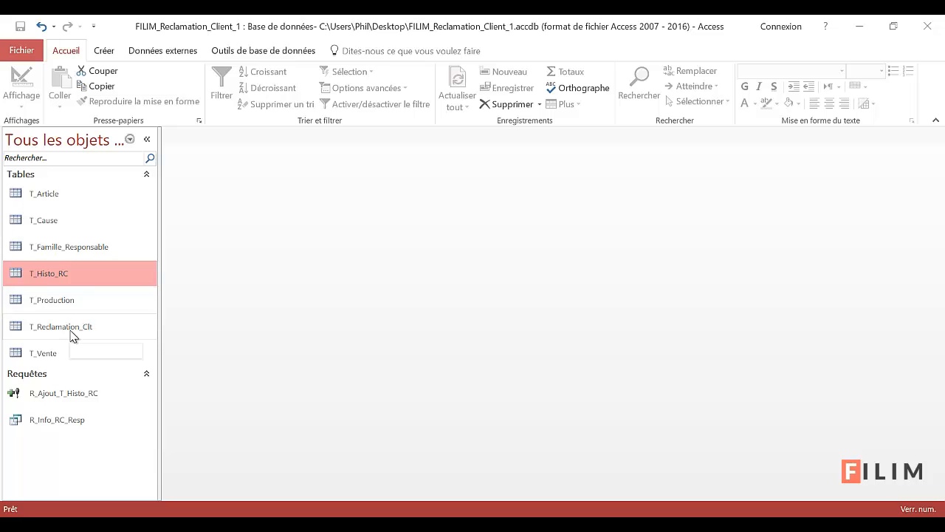
Step: Replace the Responsable of the pâte brisée family in T_Famille_Responsable with a new first name, and close the table
double_click(80, 247)
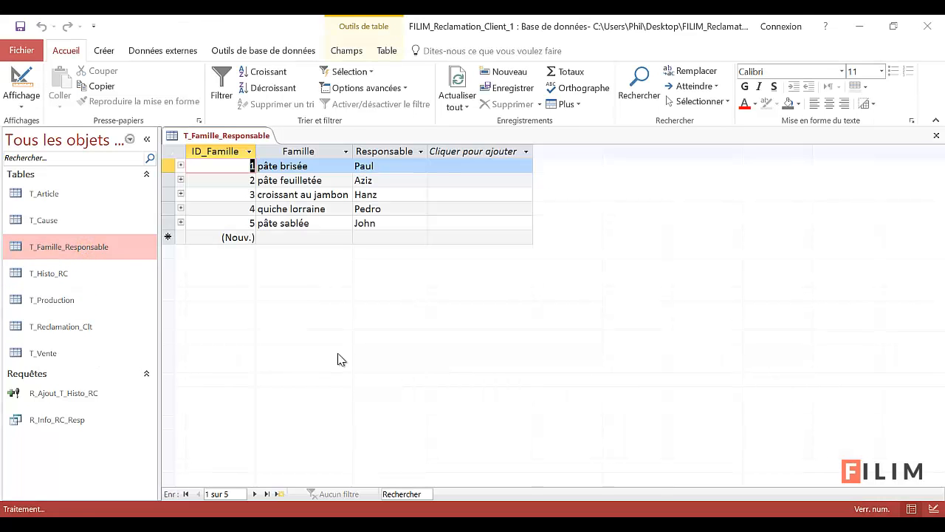
left_click(373, 170)
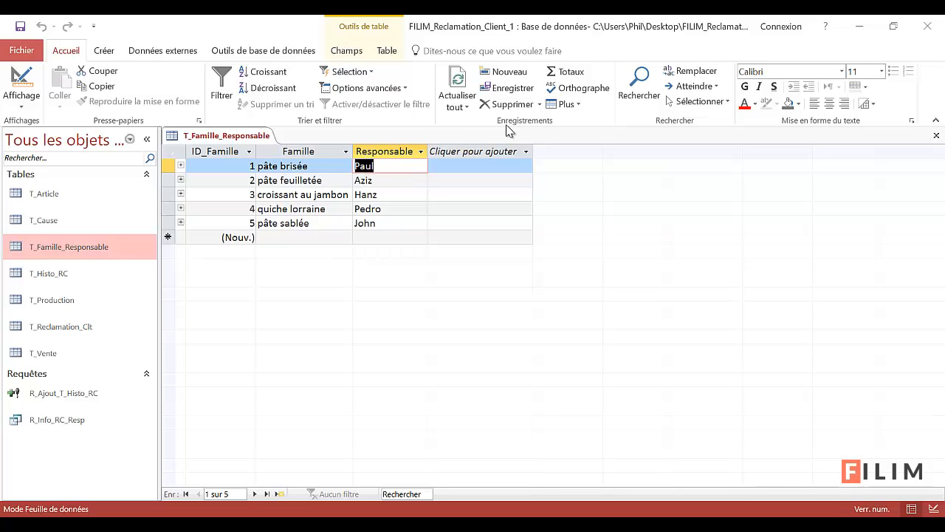
type("Iris")
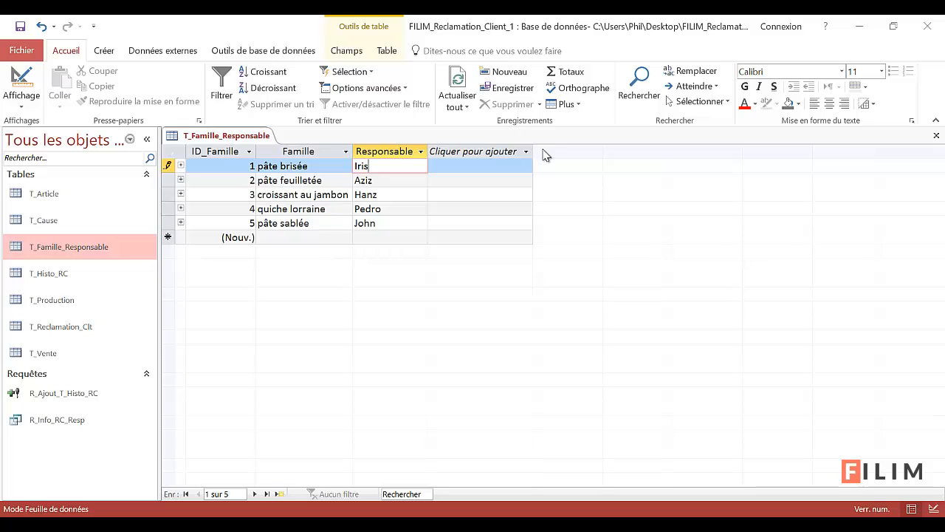
left_click(404, 182)
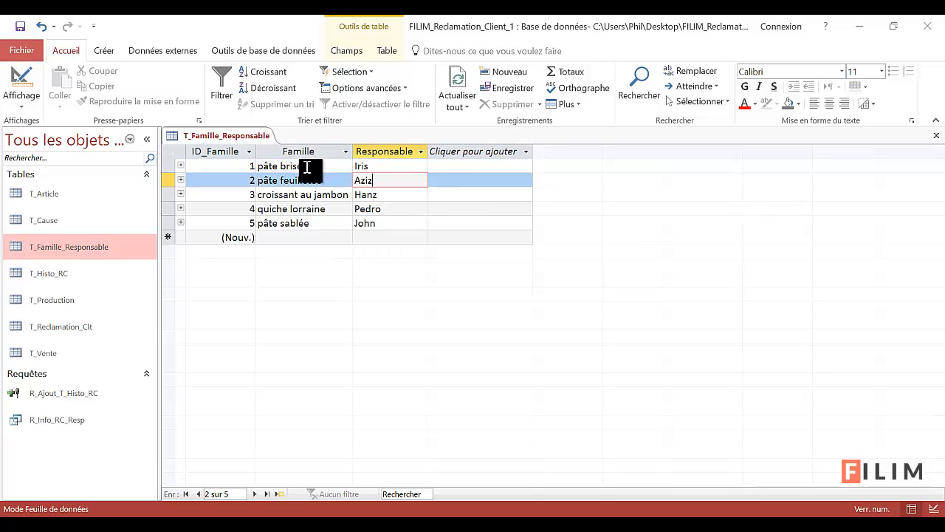
left_click(937, 136)
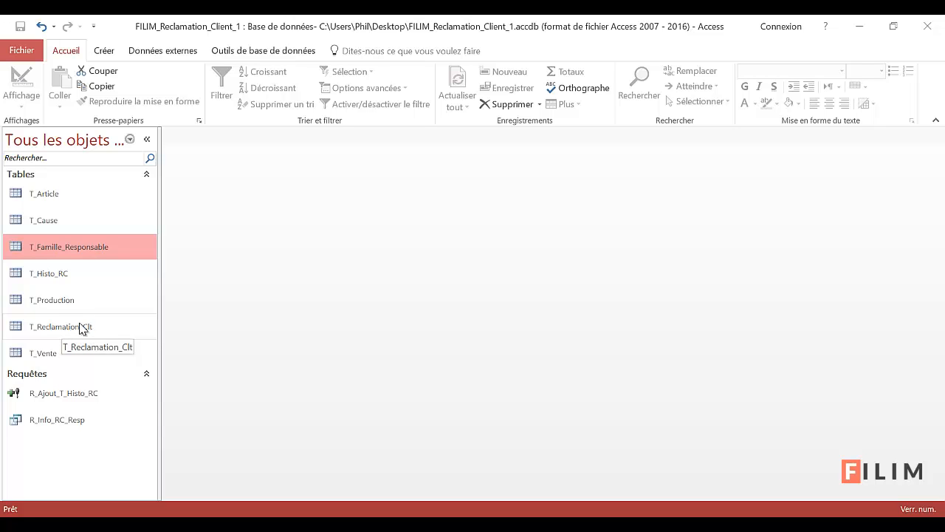
Step: Reopen T_Histo_RC, check which names the Responsable column holds for the existing records, and close the table
double_click(80, 274)
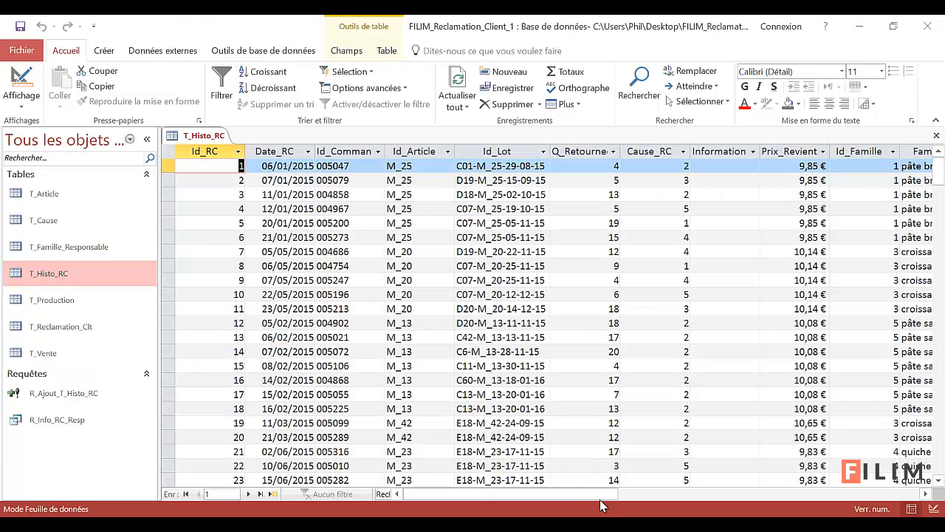
left_click_drag(602, 506, 709, 493)
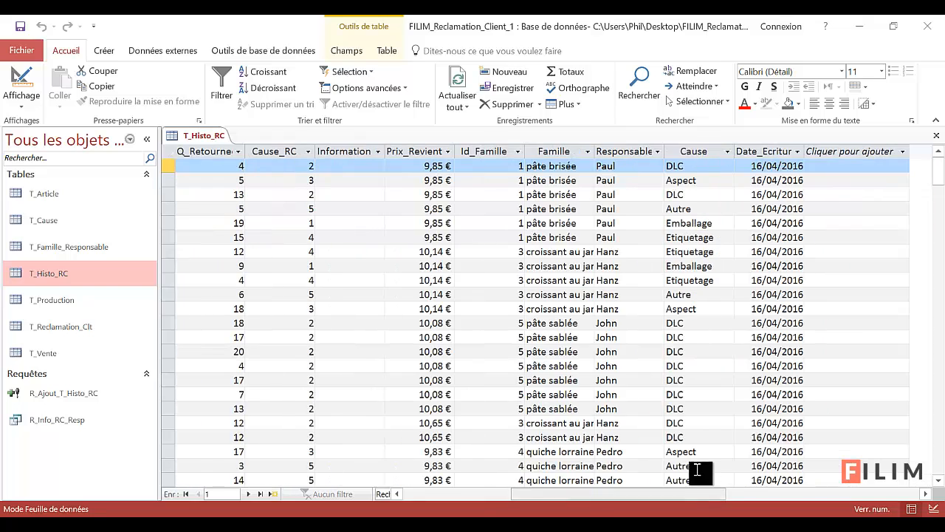
left_click(657, 152)
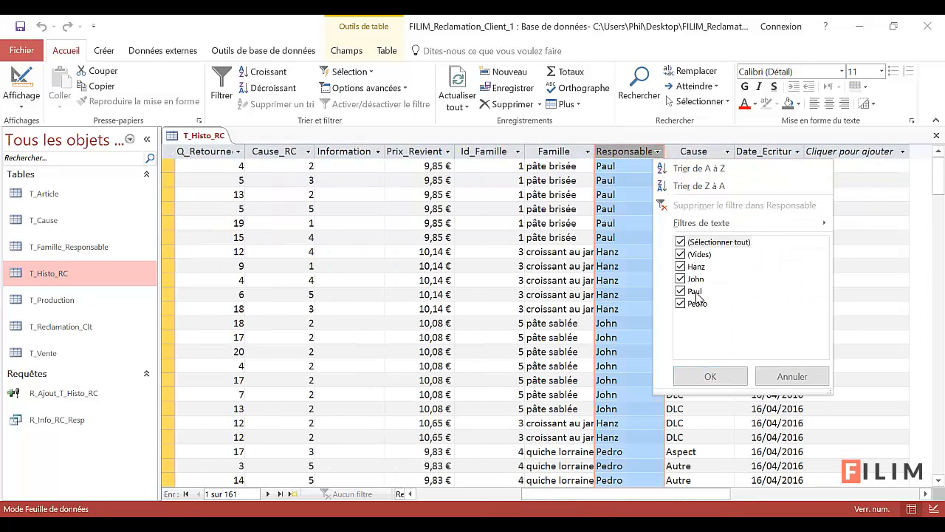
left_click(785, 378)
left_click(551, 316)
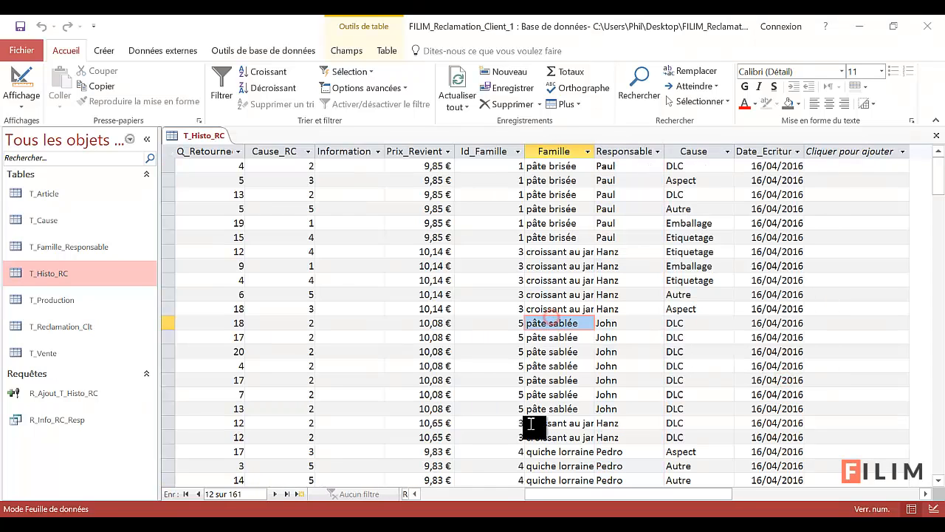
left_click(936, 136)
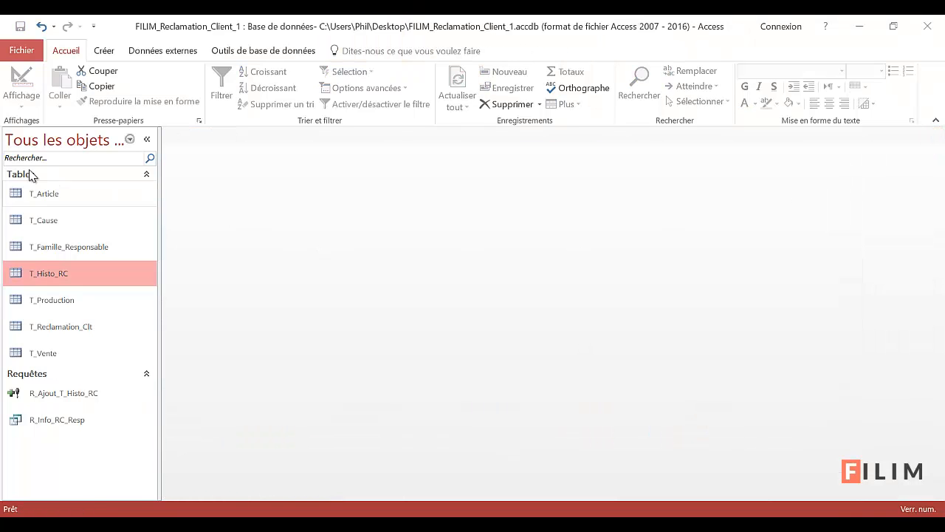
Step: Look up article M_25 in T_Article to check which family it belongs to, and close the table
double_click(55, 196)
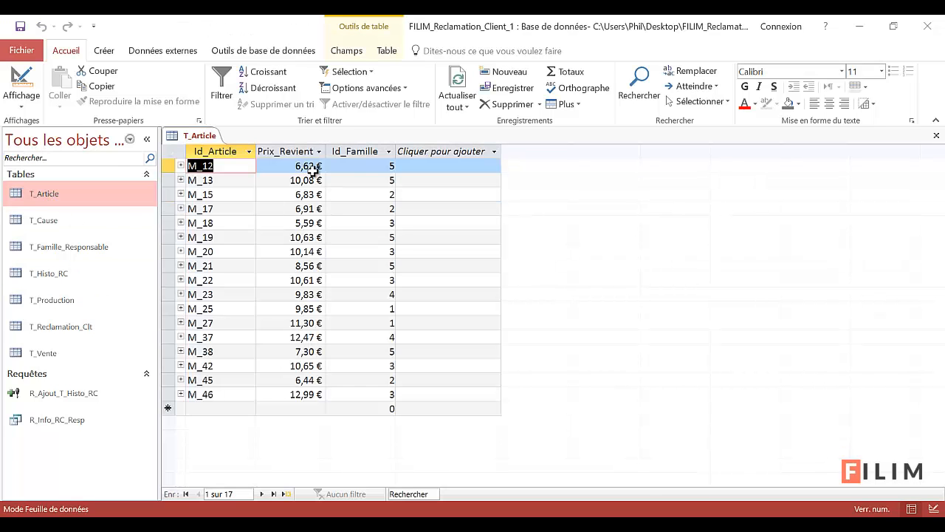
left_click(167, 311)
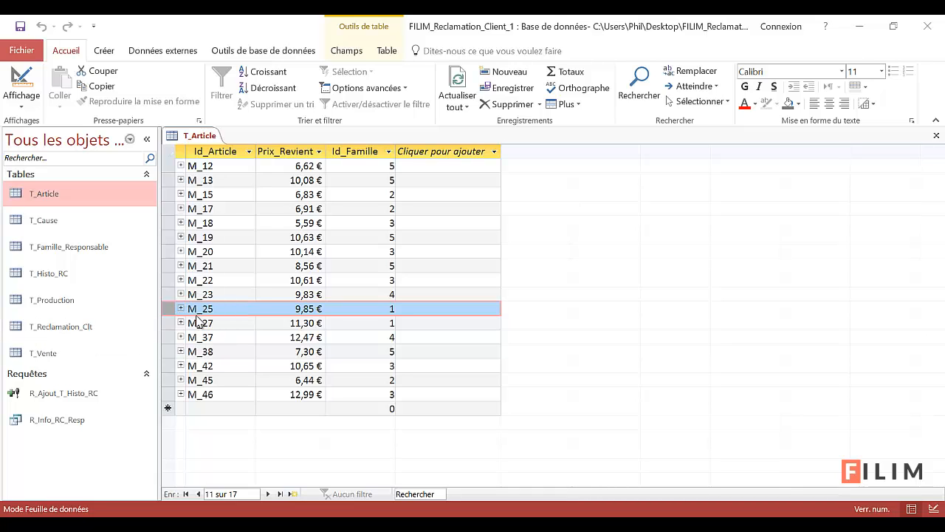
left_click(936, 135)
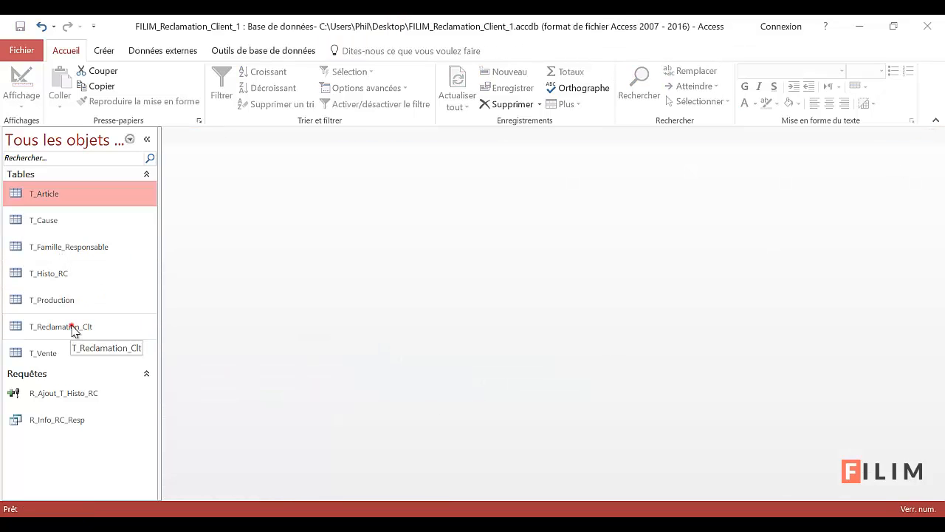
Step: Add a new complaint record at the end of T_Reclamation_Clt, dated 04/04/2016, and enter its order number
double_click(74, 328)
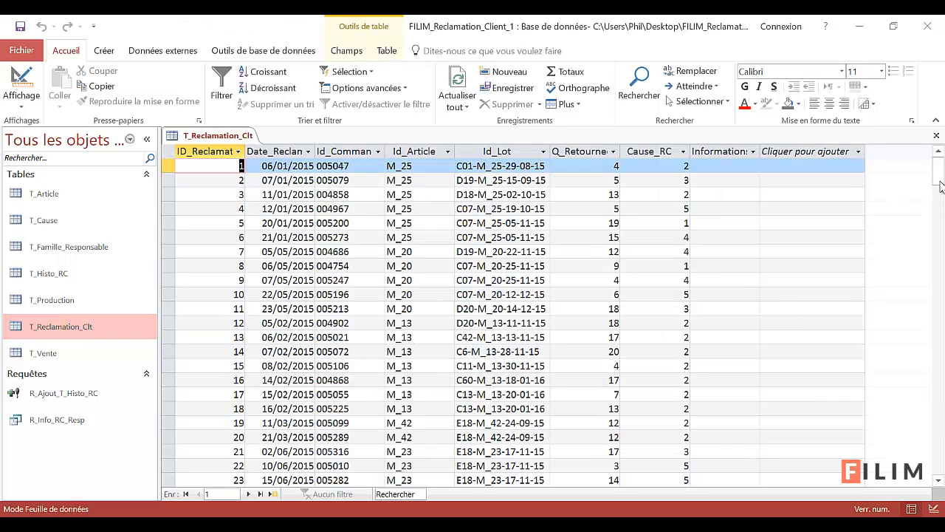
left_click_drag(940, 177, 939, 476)
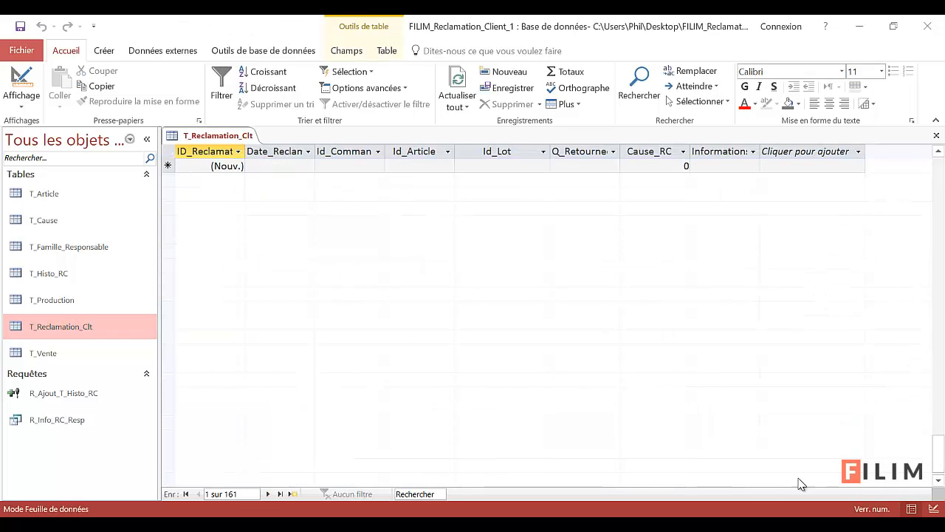
scroll(382, 390, "up", 3)
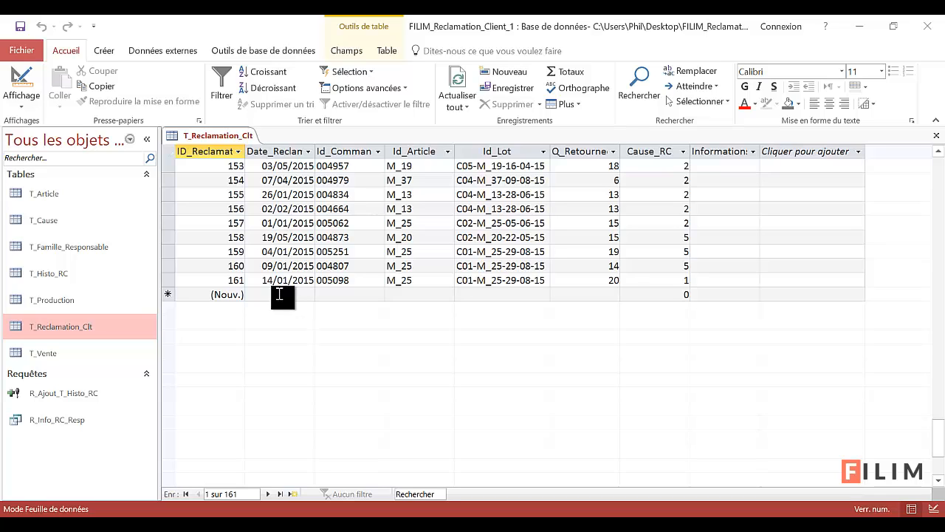
left_click(280, 294)
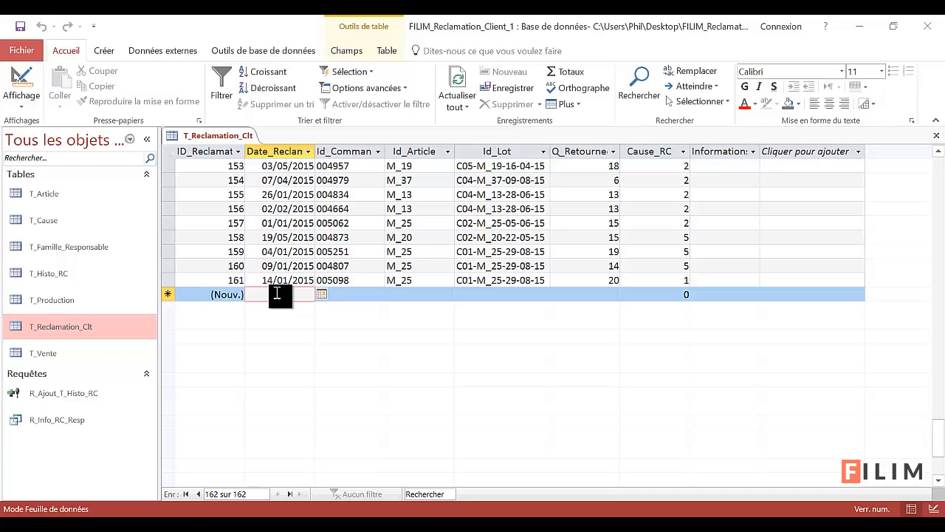
left_click(321, 294)
left_click(227, 349)
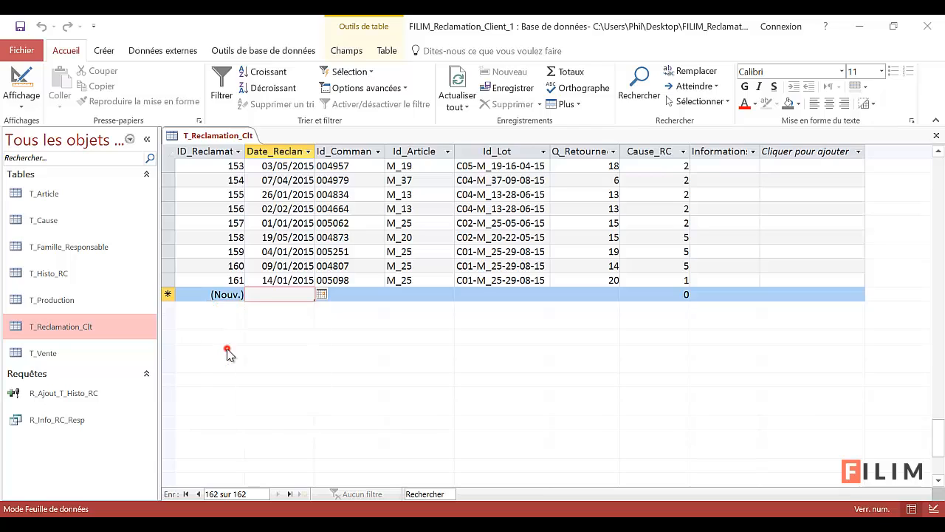
left_click(367, 297)
type("001")
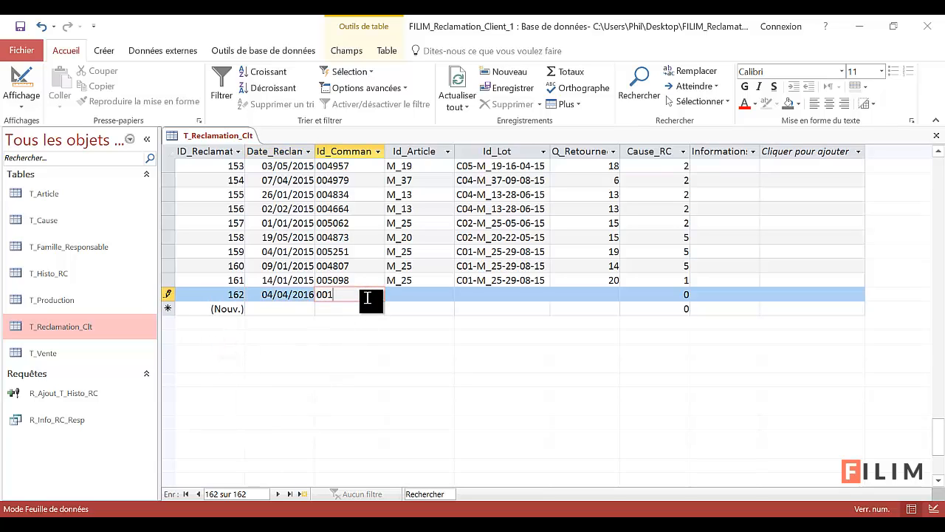
type("002")
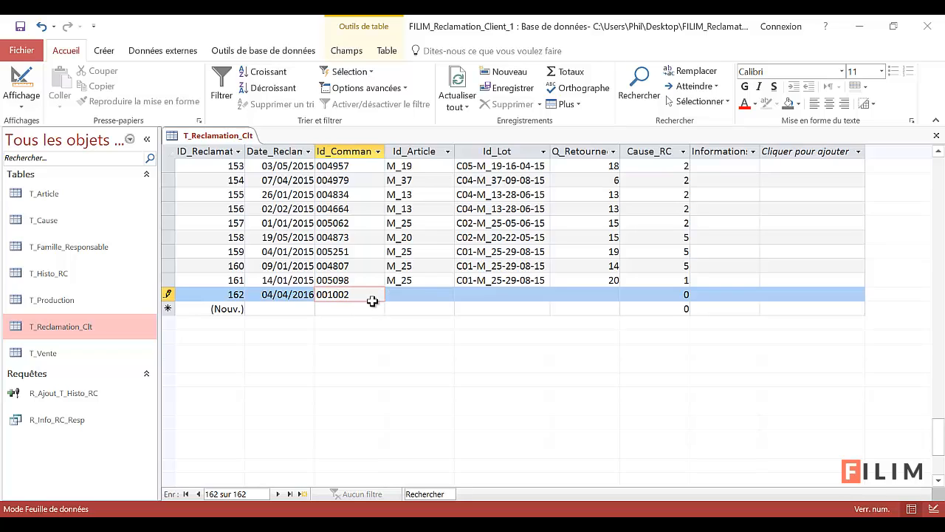
Step: Fill the new complaint record with article M_25, lot C01-M_25-12-03-16 and a returned quantity of 60
left_click(436, 297)
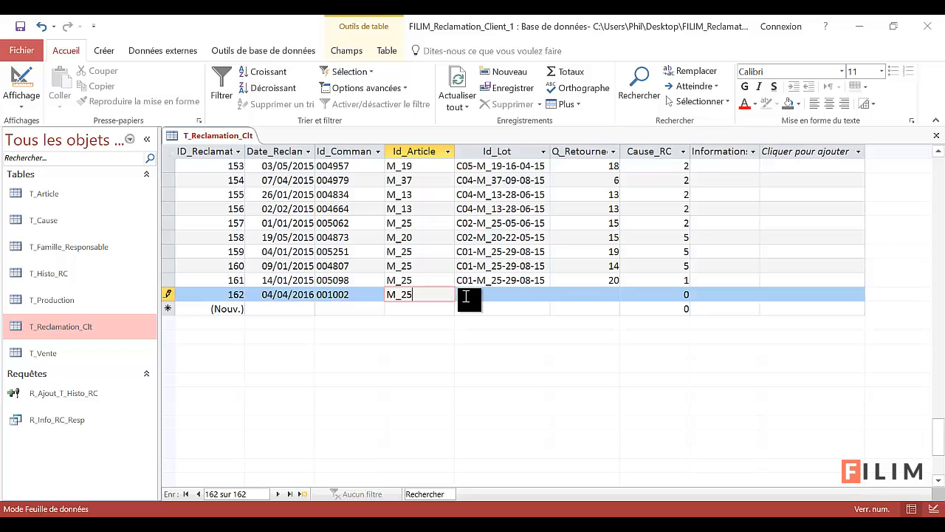
left_click(511, 293)
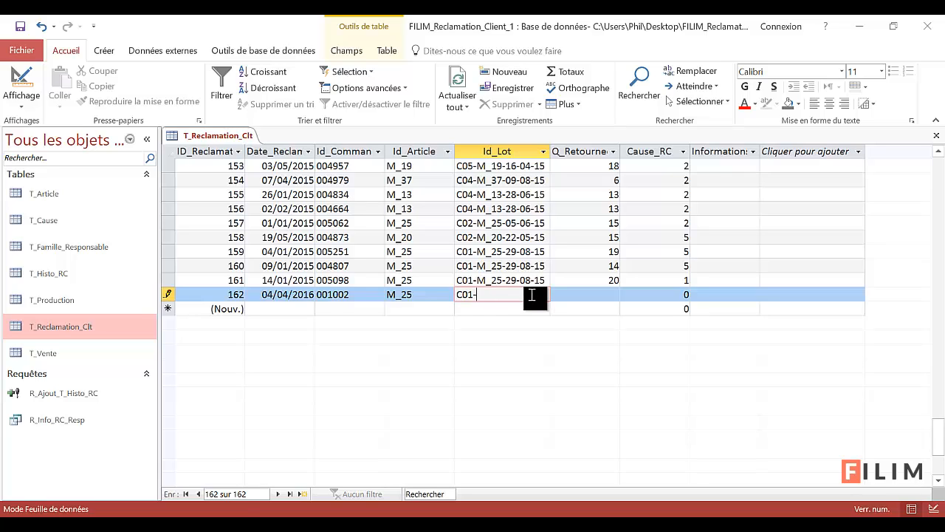
type("M_25-12-0")
type("3-16")
key("Tab")
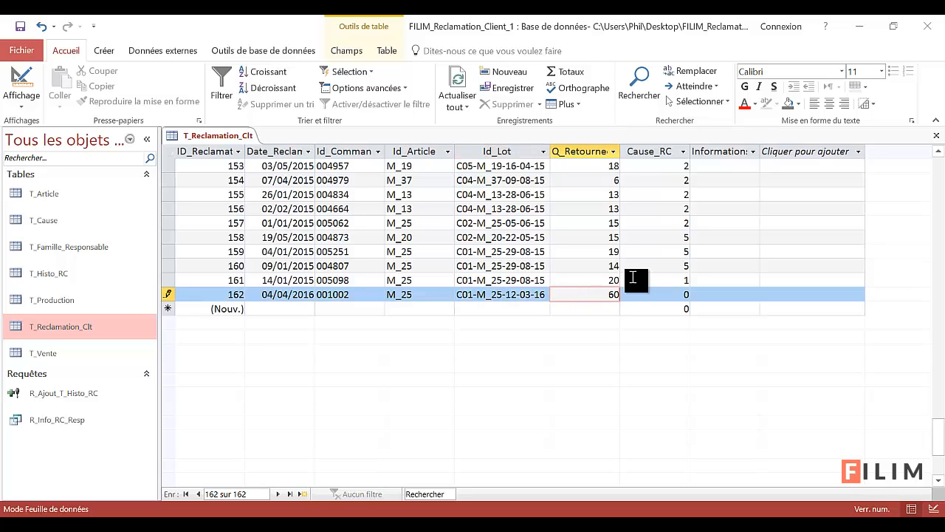
Step: Set the new complaint record's returned quantity to 60 and its Cause_RC to 2, and try to save the record
type("60")
left_click(673, 296)
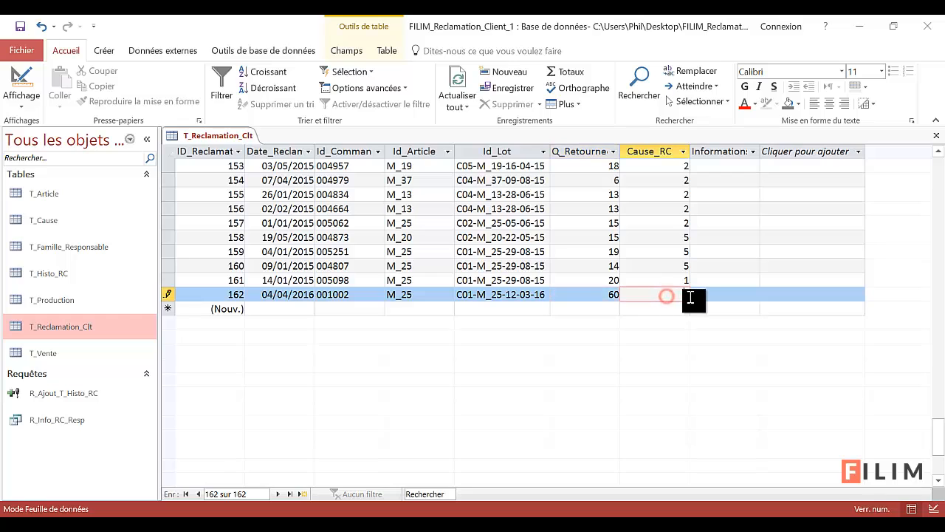
type("2")
left_click(714, 280)
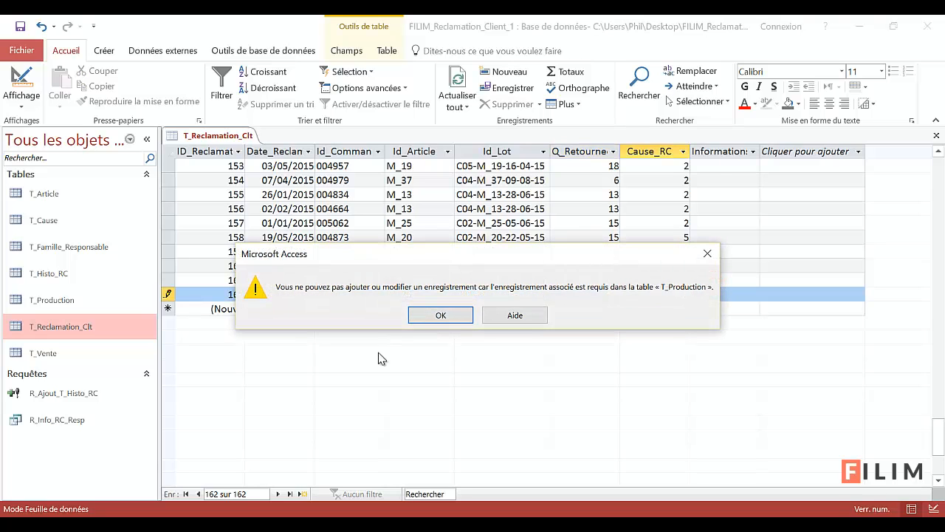
left_click(449, 316)
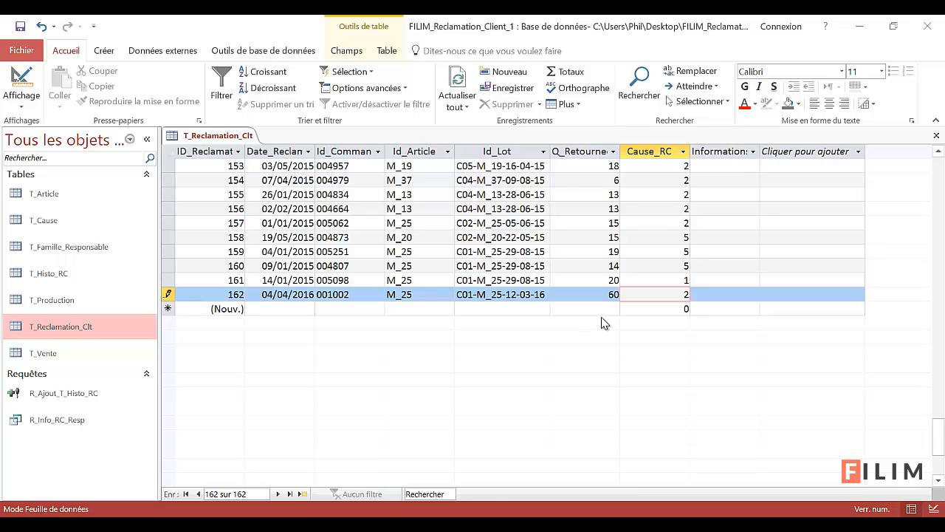
Step: Correct the new complaint's lot to C01-M_25-29-08-15, save the record and close T_Reclamation_Clt
left_click(507, 297)
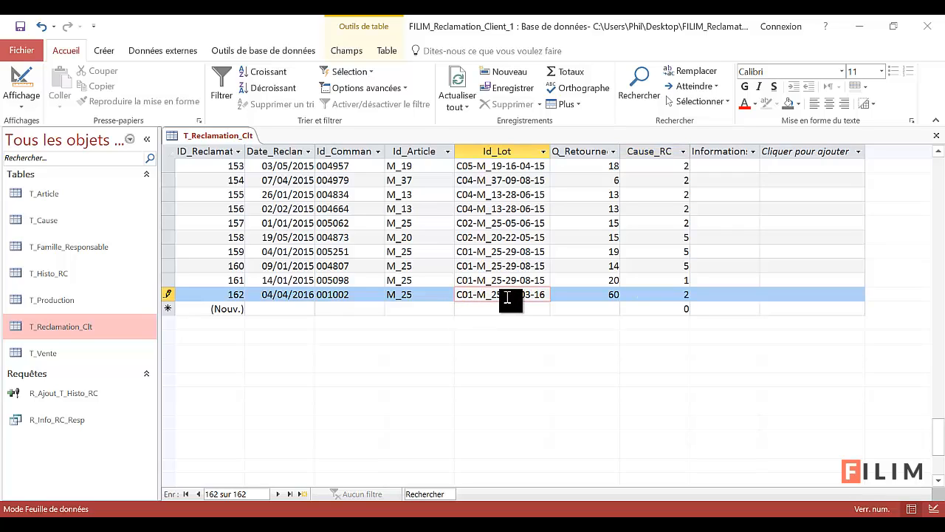
left_click_drag(506, 297, 544, 294)
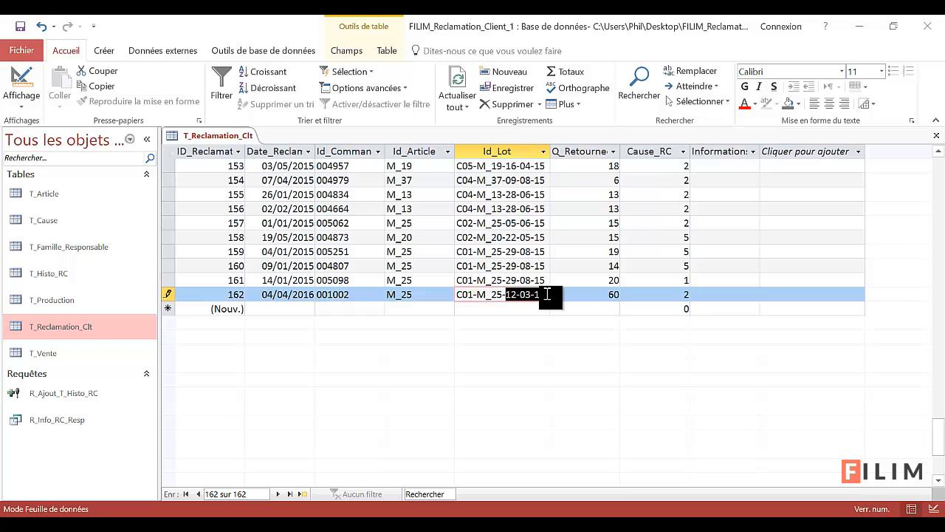
type("29")
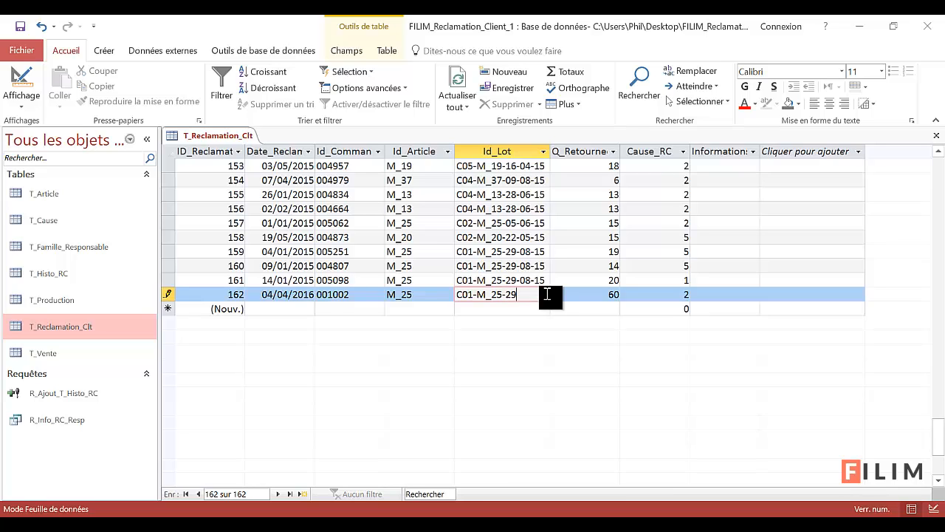
type("-08-15")
key("Tab")
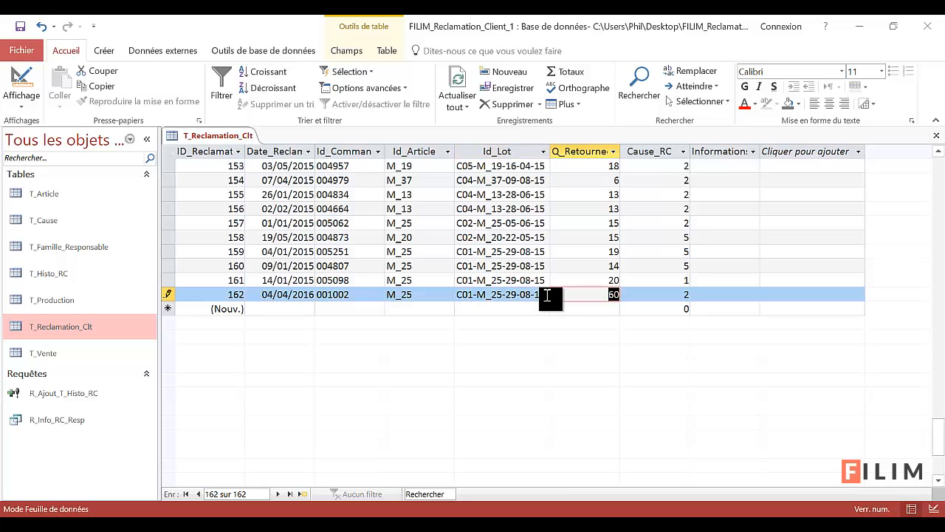
left_click(602, 296)
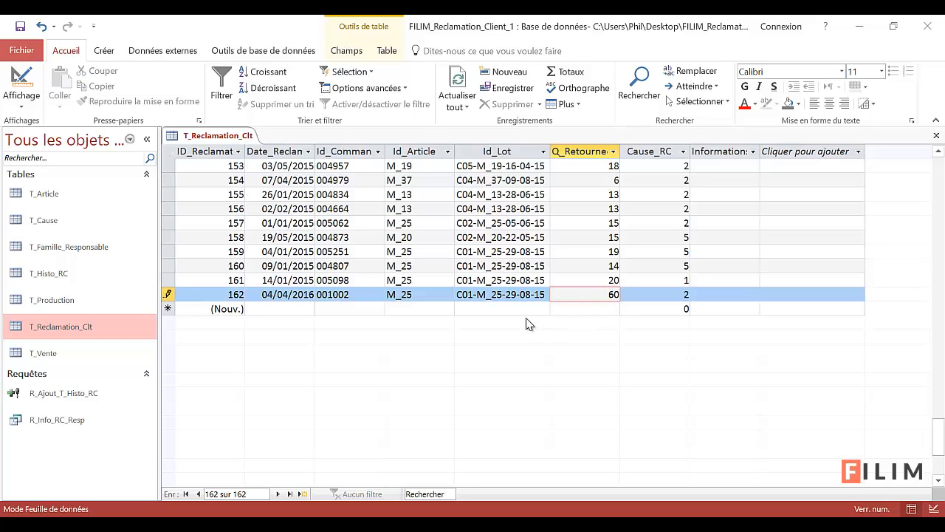
left_click(530, 307)
left_click(521, 284)
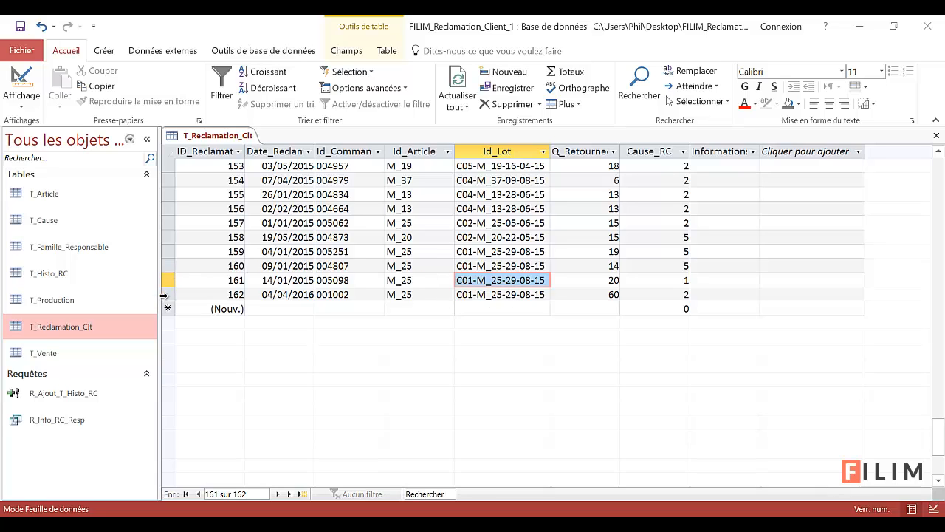
left_click(164, 295)
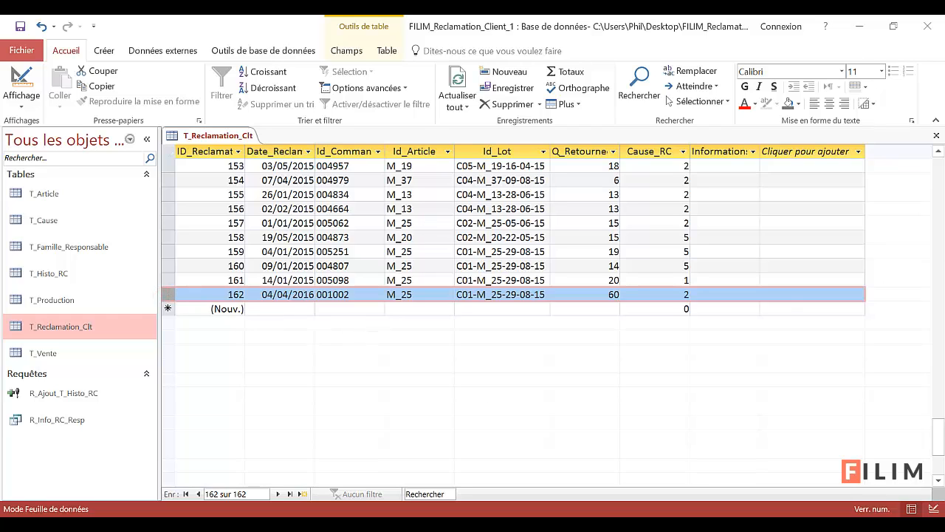
left_click(936, 136)
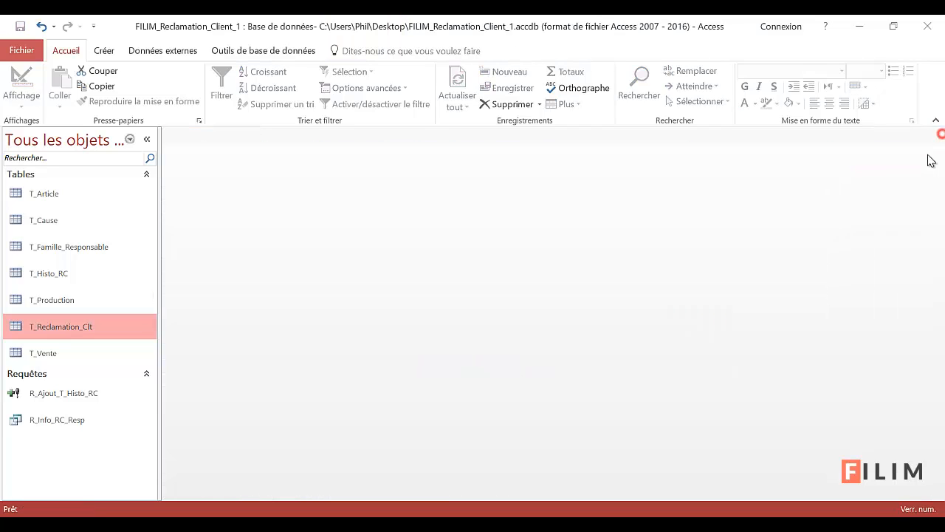
Step: Run the R_Ajout_T_Histo_RC append query and accept adding its rows to T_Histo_RC
double_click(93, 393)
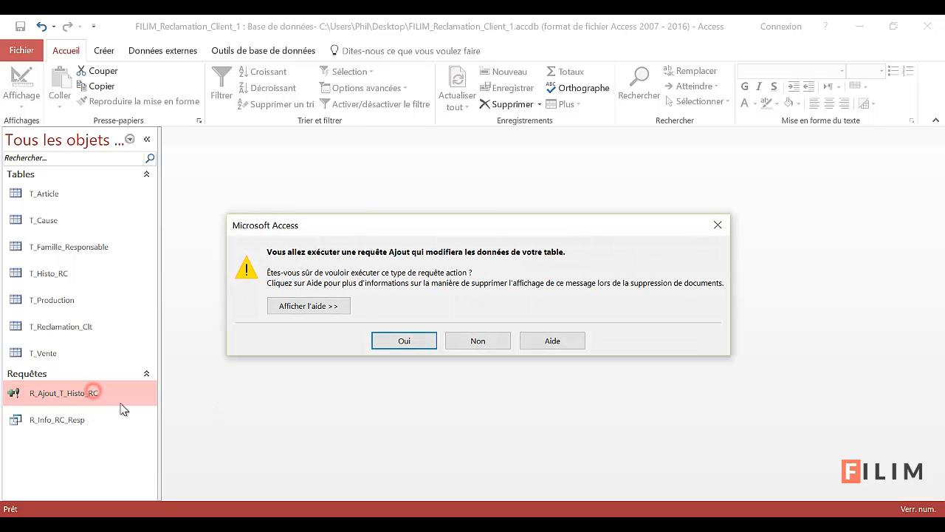
left_click(408, 341)
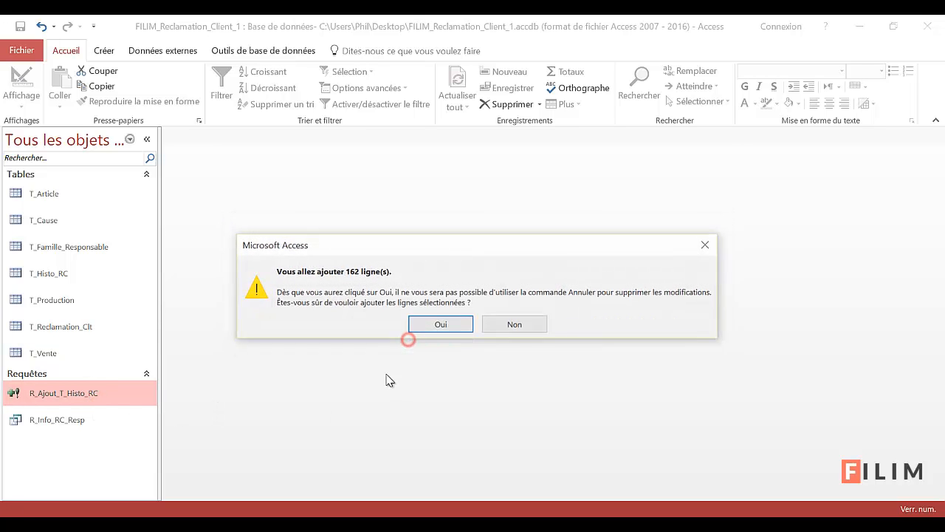
left_click(437, 325)
left_click(422, 342)
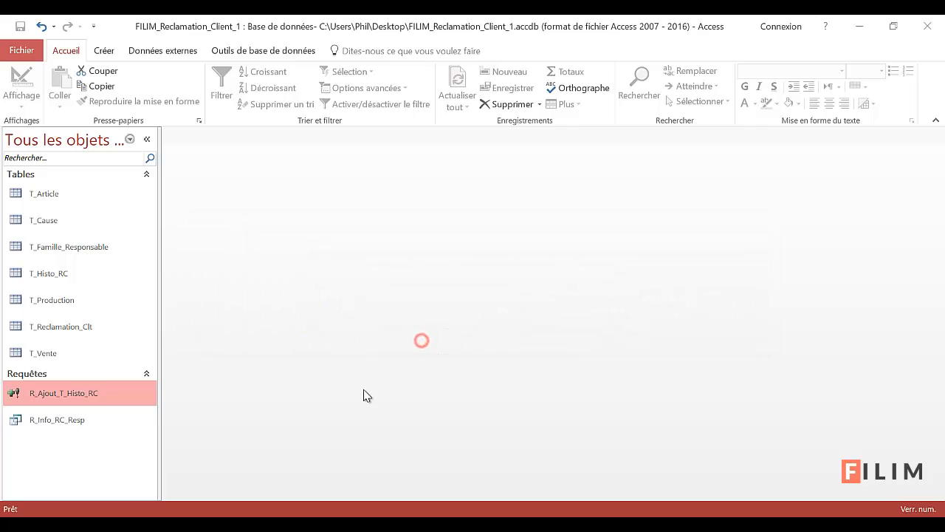
Step: Open T_Histo_RC, compare the Responsable values of the last two records, 161 and 162, and close the table
double_click(66, 272)
left_click_drag(938, 177, 917, 454)
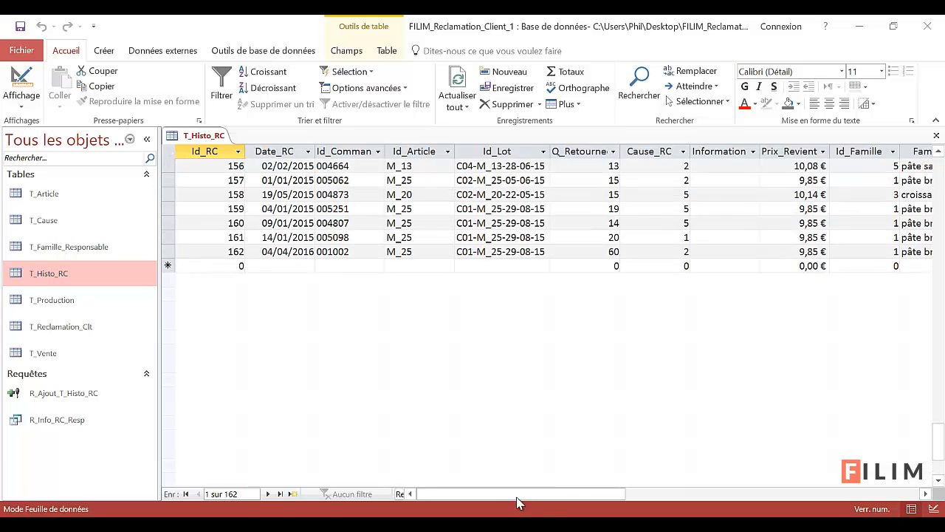
left_click_drag(169, 237, 168, 251)
left_click_drag(464, 495, 584, 497)
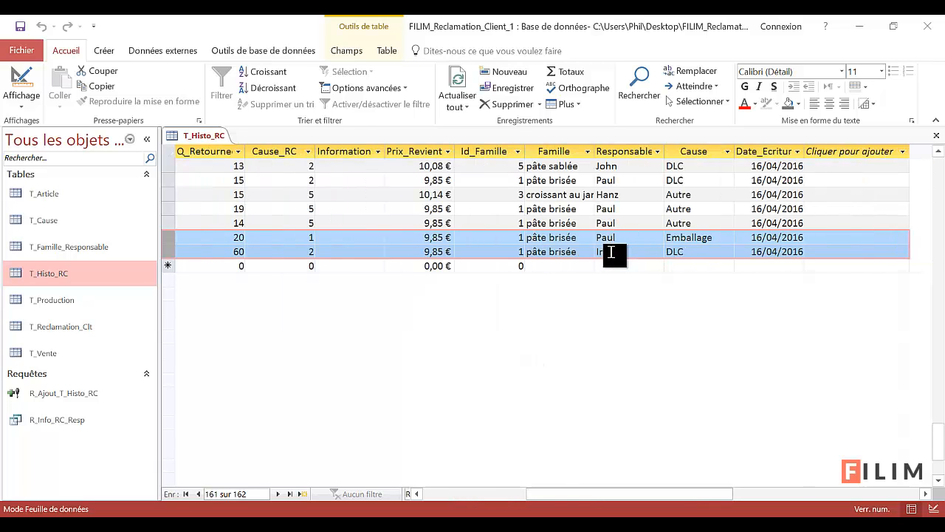
left_click_drag(654, 496, 637, 496)
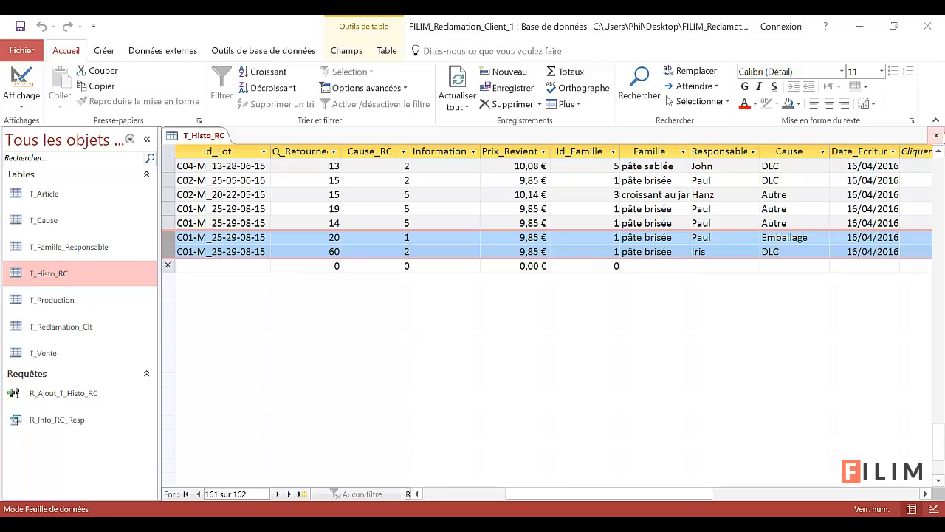
left_click(936, 136)
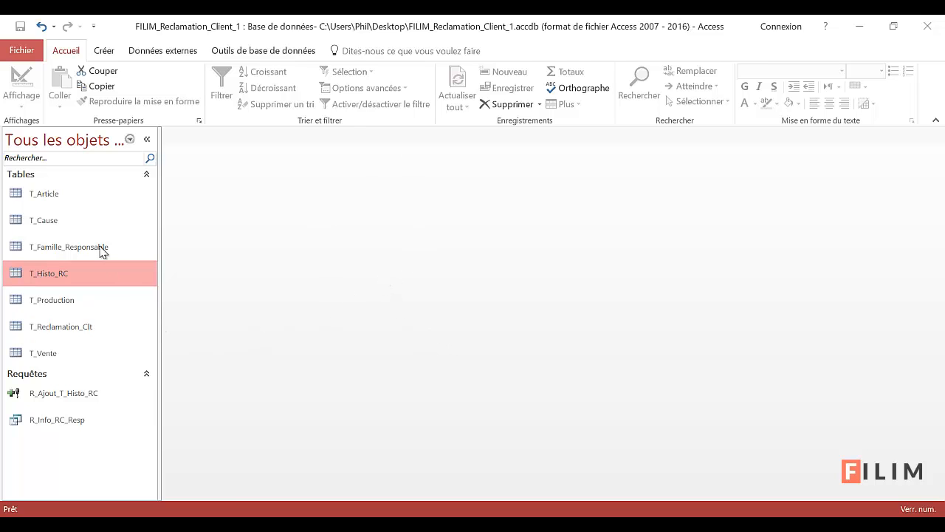
left_click(66, 325)
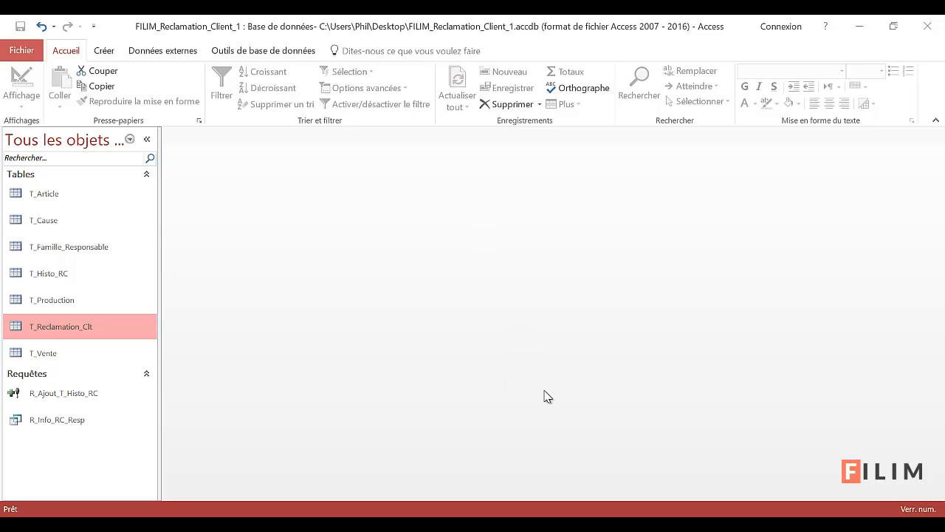
left_click(75, 393)
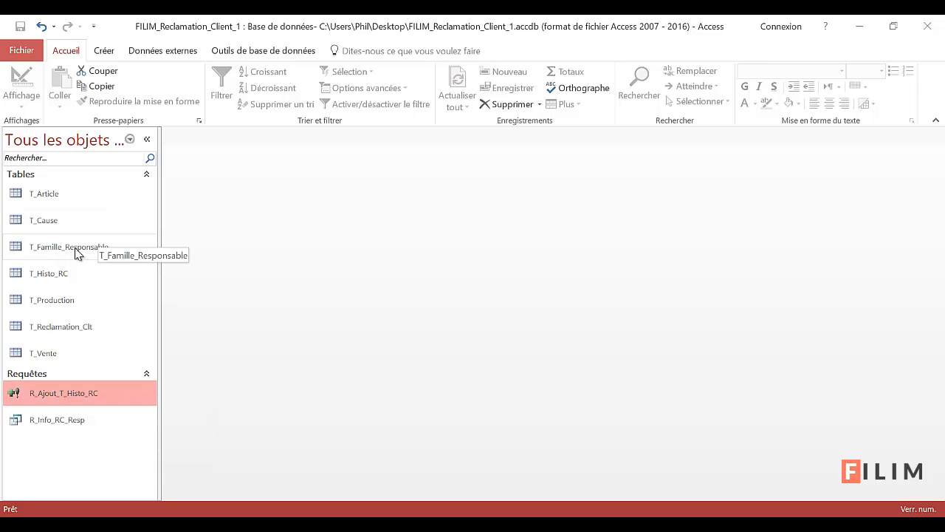
left_click(62, 274)
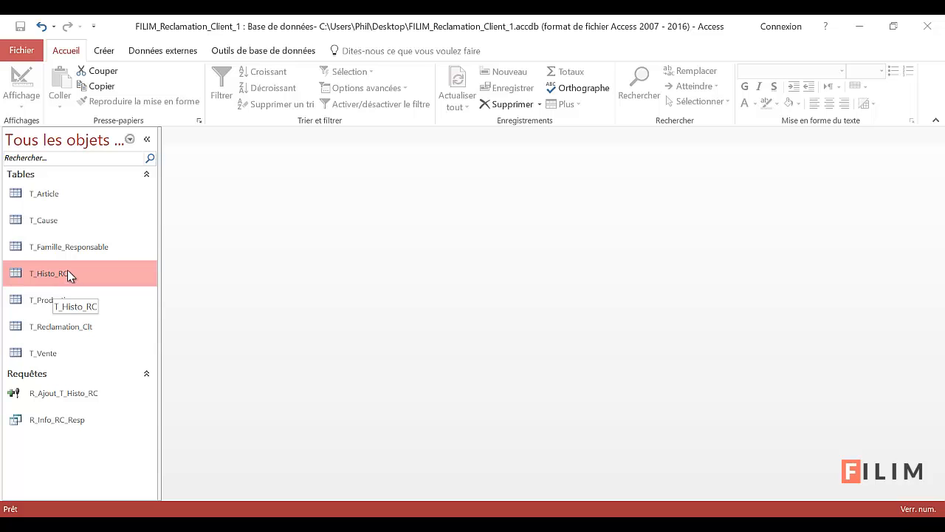
left_click(80, 240)
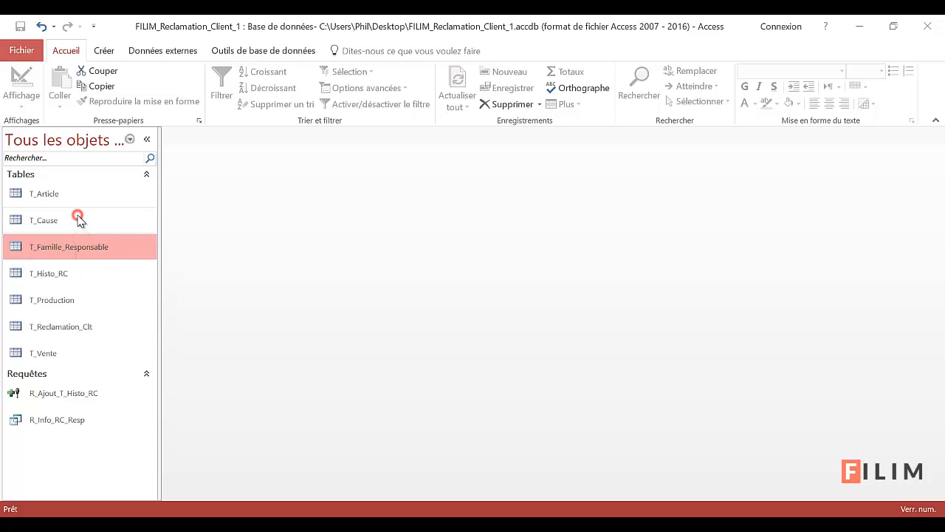
left_click(78, 220)
left_click(59, 275)
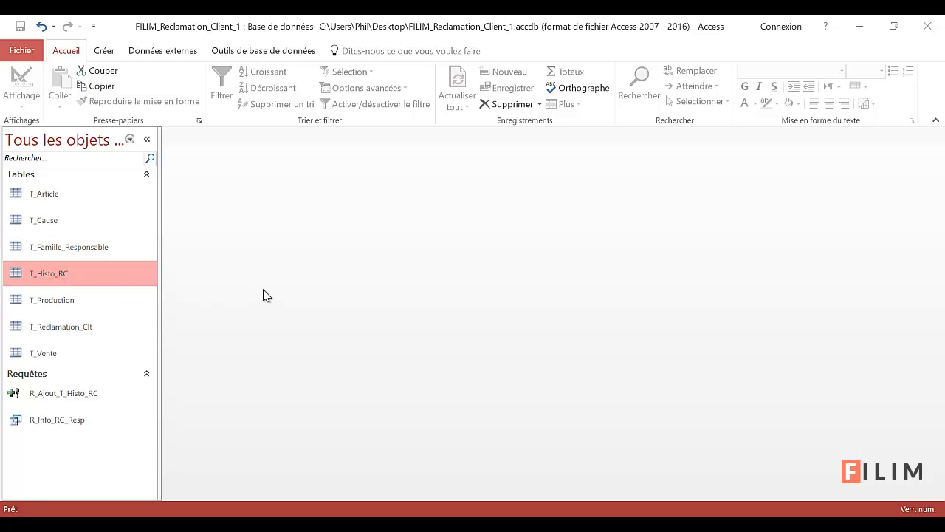